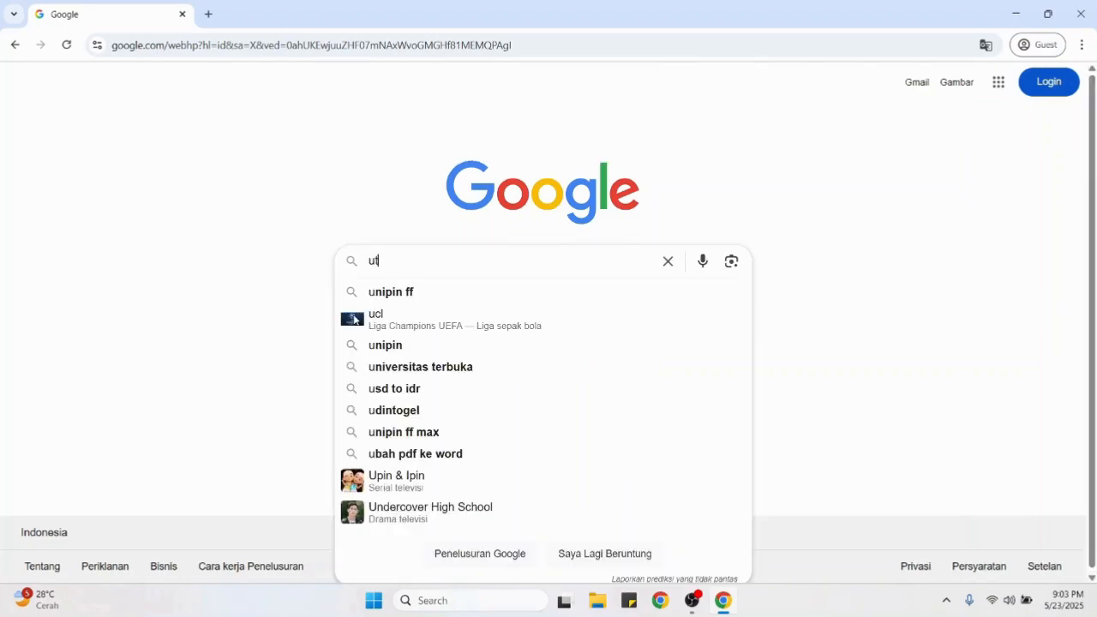
Step: Enter 'Tutorial Penggunaan Greenstone Repository' in the Google search box, then clear it without searching
{"action": "key", "text": "BackSpace"}
{"action": "type", "text": "Tutorial Penggun"}
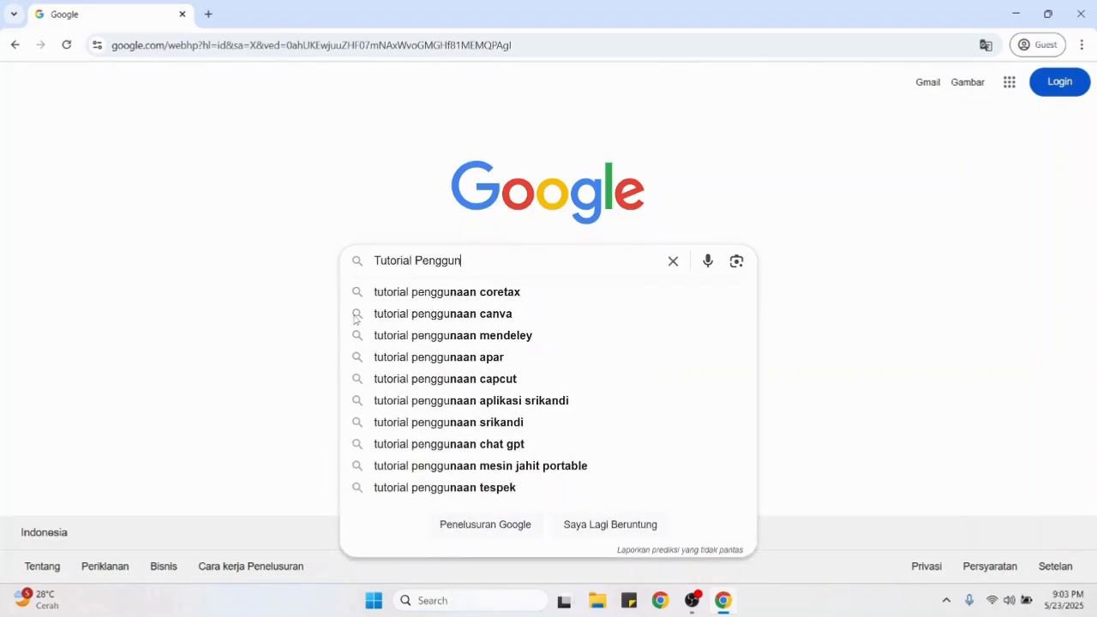
{"action": "type", "text": "aan Greensto"}
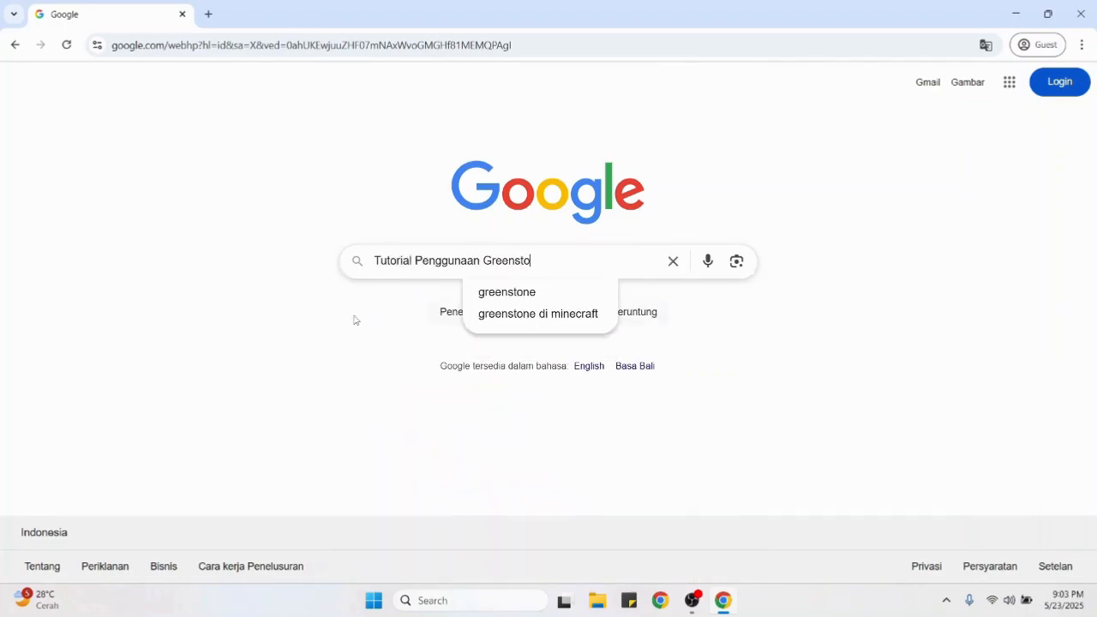
{"action": "type", "text": "ne Repo"}
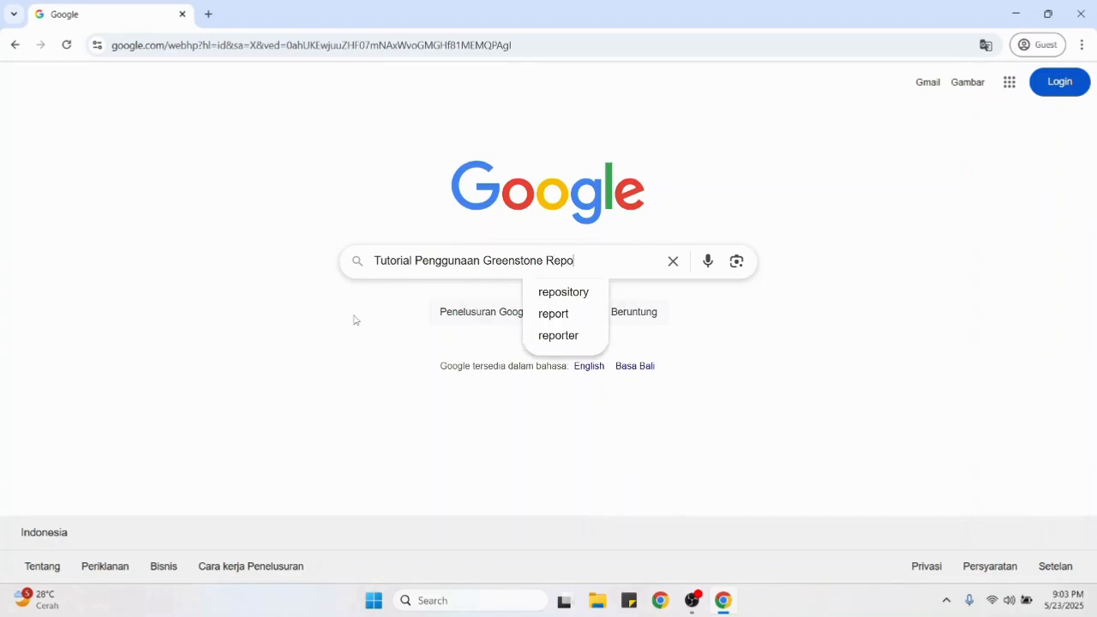
{"action": "type", "text": "sitory"}
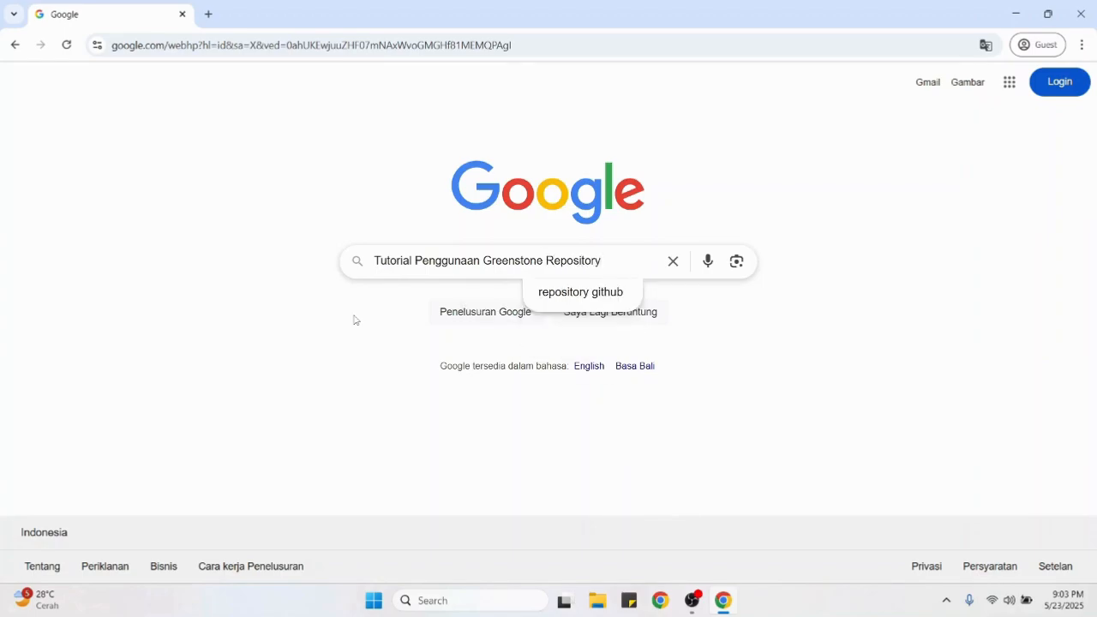
{"action": "key", "text": "ctrl+a"}
{"action": "key", "text": "BackSpace"}
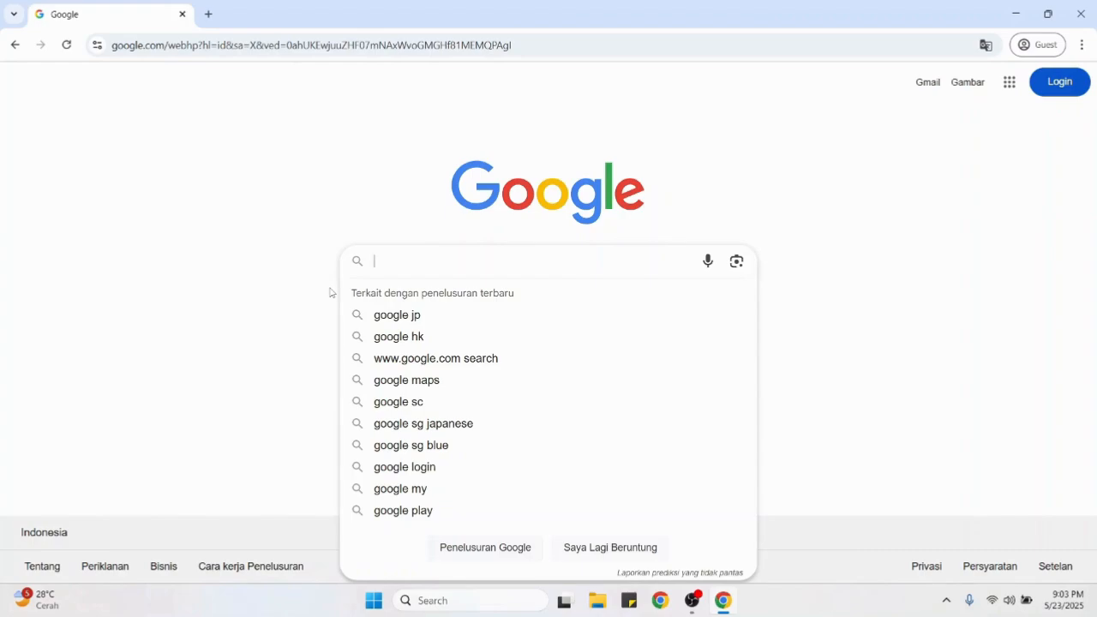
Step: Search 'donwload greenstone' and start downloading Greenstone-3.11-windows.exe from the Greenstone download page
{"action": "type", "text": "donwload greenstone"}
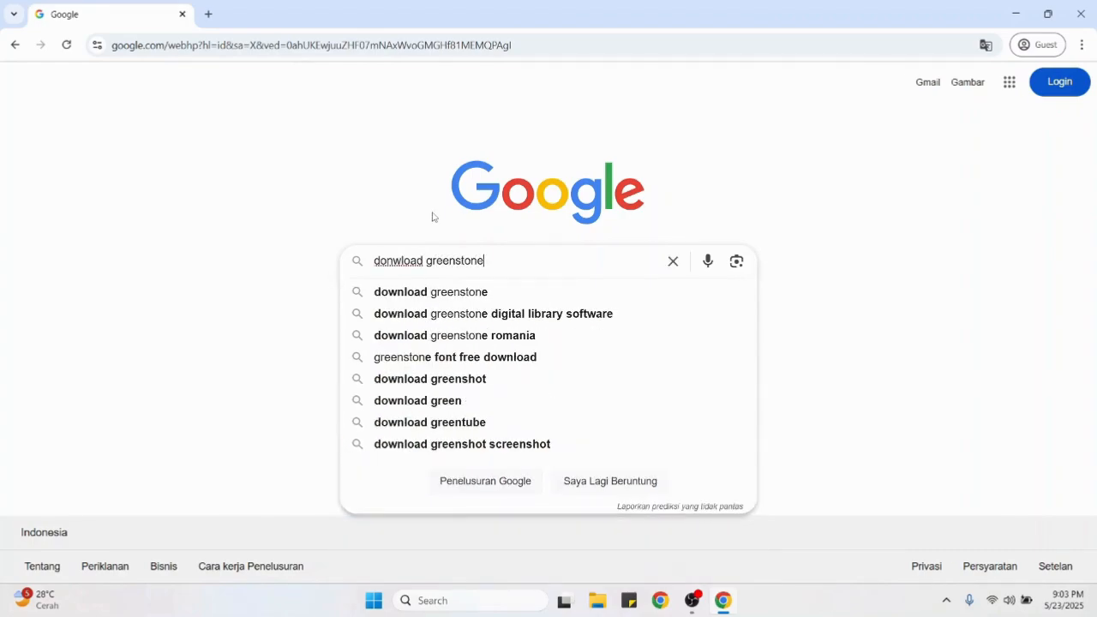
{"action": "key", "text": "Return"}
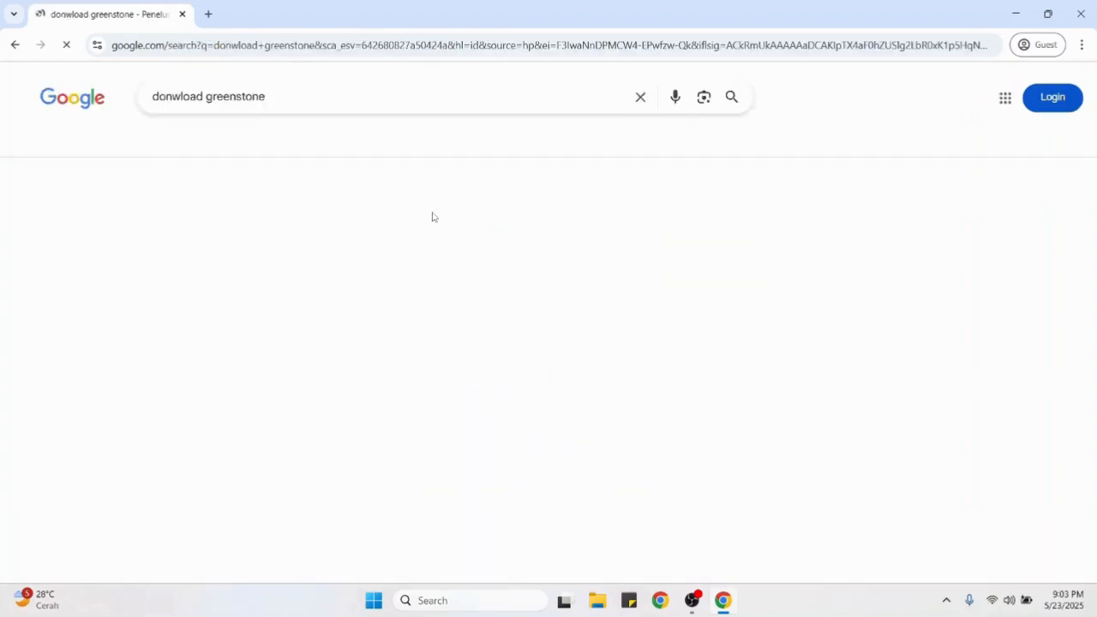
{"action": "scroll", "coordinate": [349, 187], "scroll_direction": "down", "scroll_amount": 1}
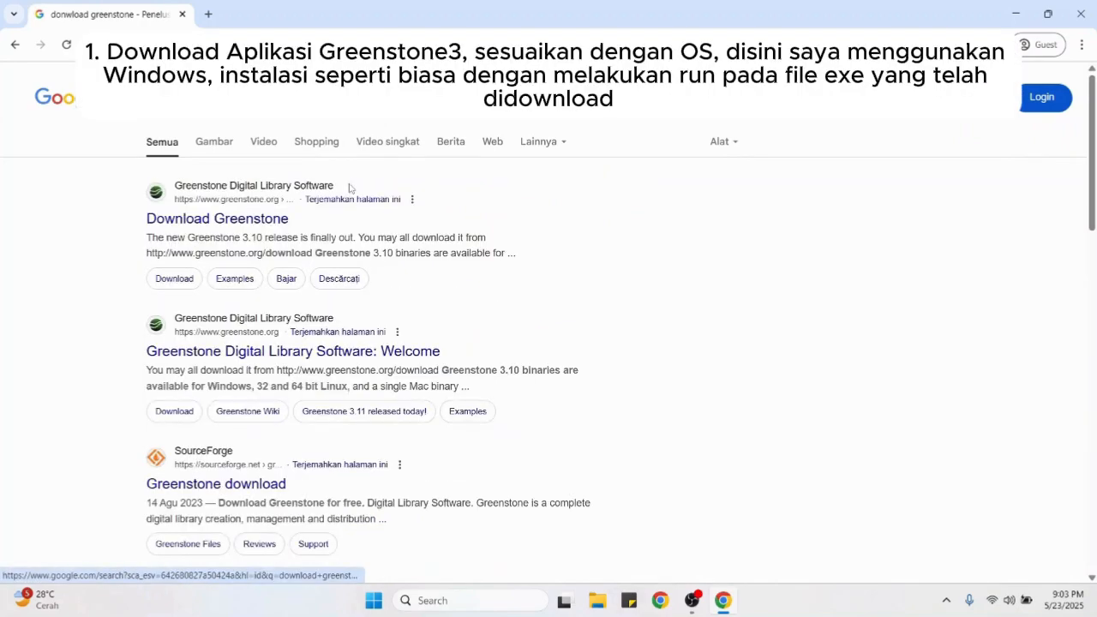
{"action": "left_click", "coordinate": [268, 218]}
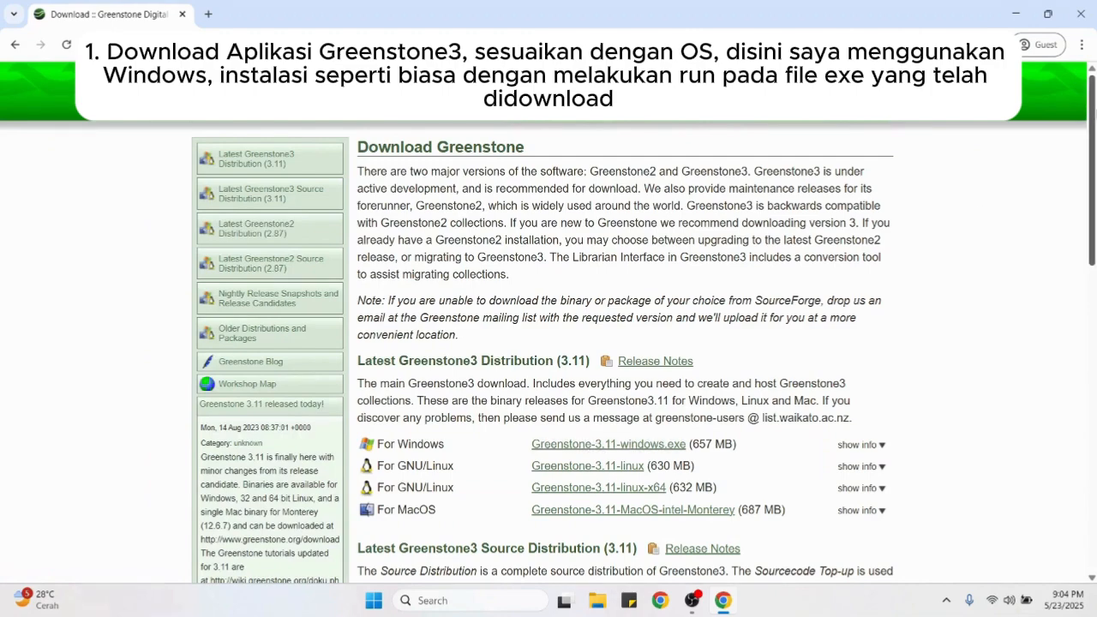
{"action": "scroll", "coordinate": [494, 248], "scroll_direction": "down", "scroll_amount": 1}
{"action": "left_click", "coordinate": [669, 336]}
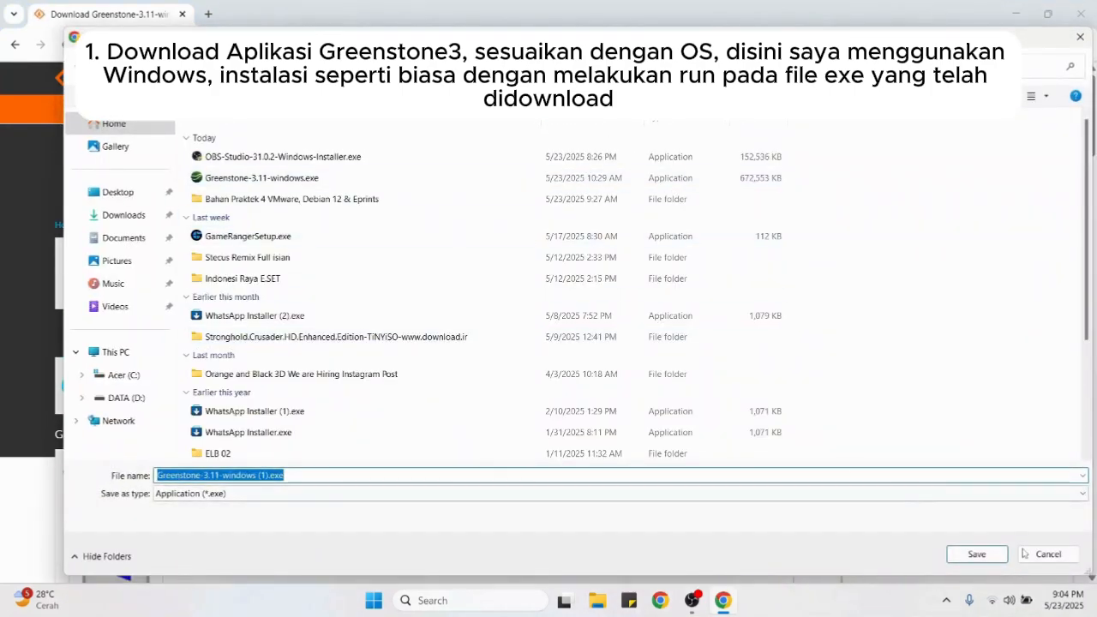
Step: Cancel the duplicate download and select Greenstone-3.11-windows.exe in the Downloads folder
{"action": "left_click", "coordinate": [1048, 554]}
{"action": "left_click", "coordinate": [603, 601]}
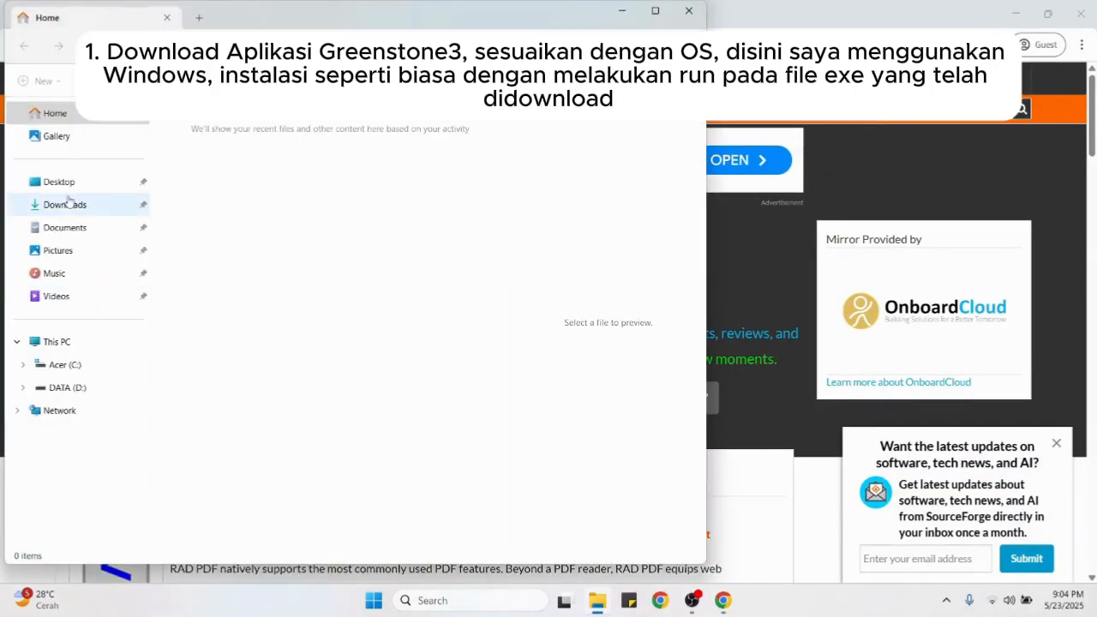
{"action": "left_click", "coordinate": [70, 205]}
{"action": "left_click", "coordinate": [298, 406]}
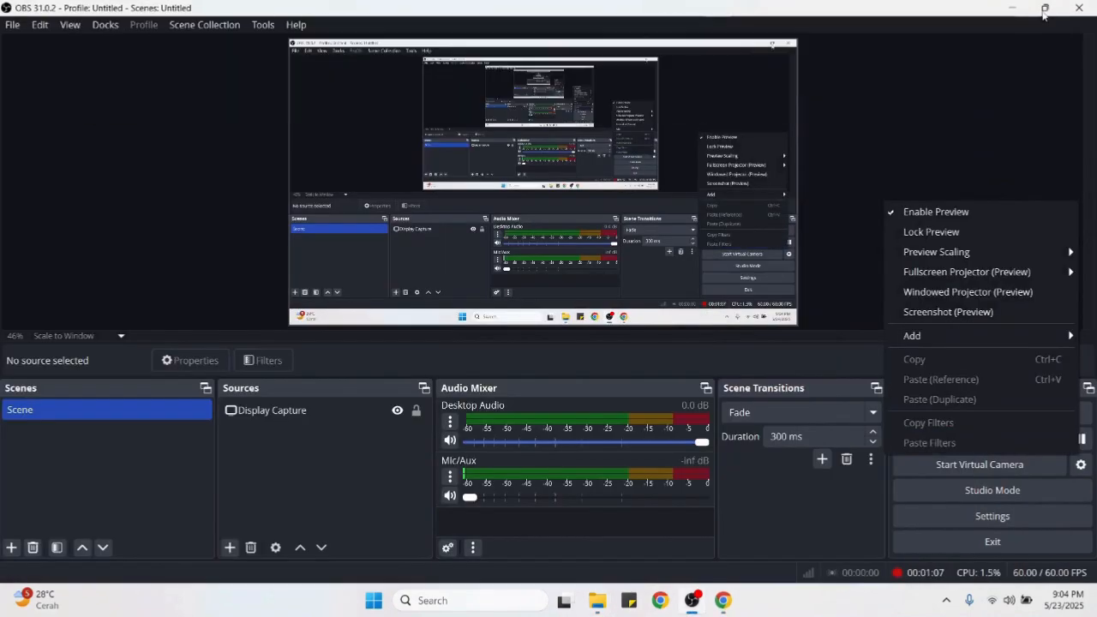
Step: Refresh the desktop and minimise File Explorer while the installer starts
{"action": "left_click", "coordinate": [1044, 13]}
{"action": "left_click", "coordinate": [1014, 8]}
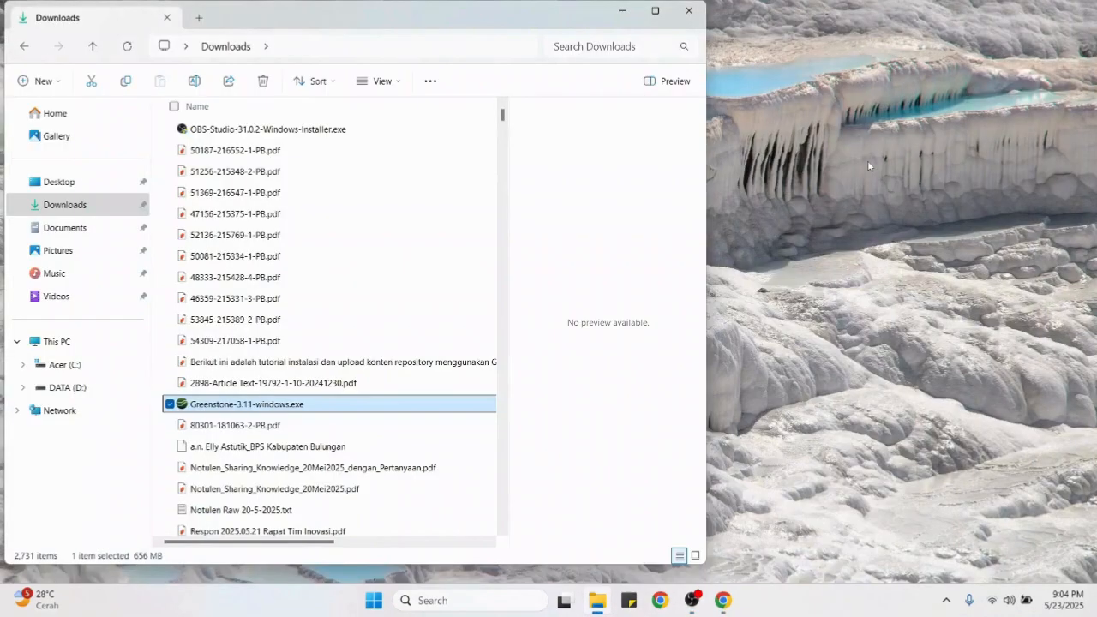
{"action": "right_click", "coordinate": [867, 161]}
{"action": "left_click", "coordinate": [897, 223]}
{"action": "left_click", "coordinate": [622, 10]}
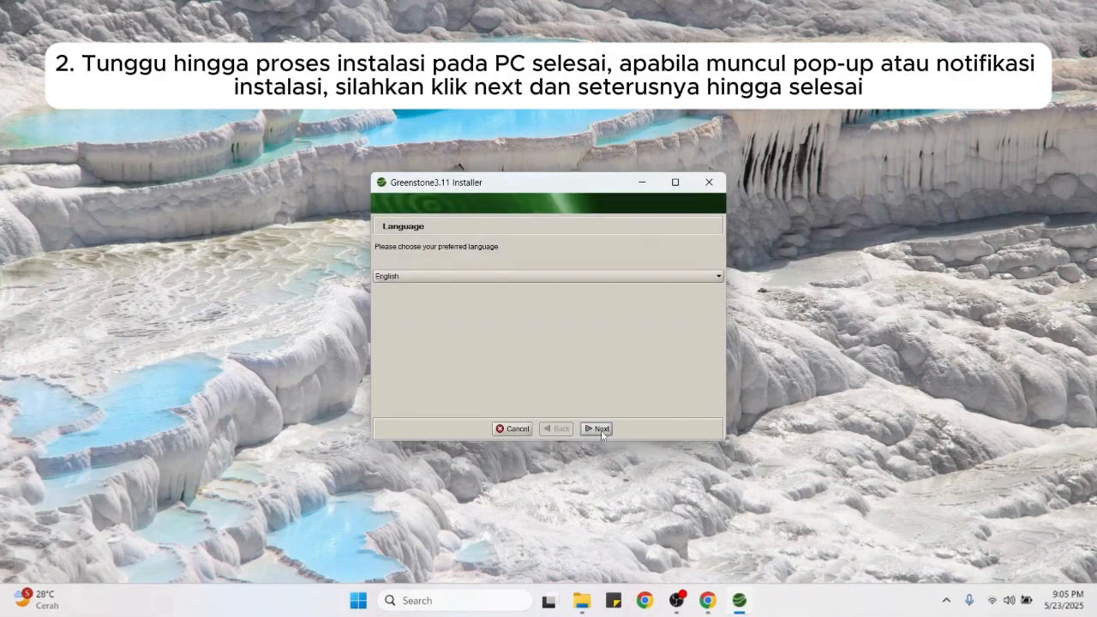
Step: Keep English, accept the licence, create the install folder, keep all components, and choose to set an admin password
{"action": "left_click", "coordinate": [601, 430]}
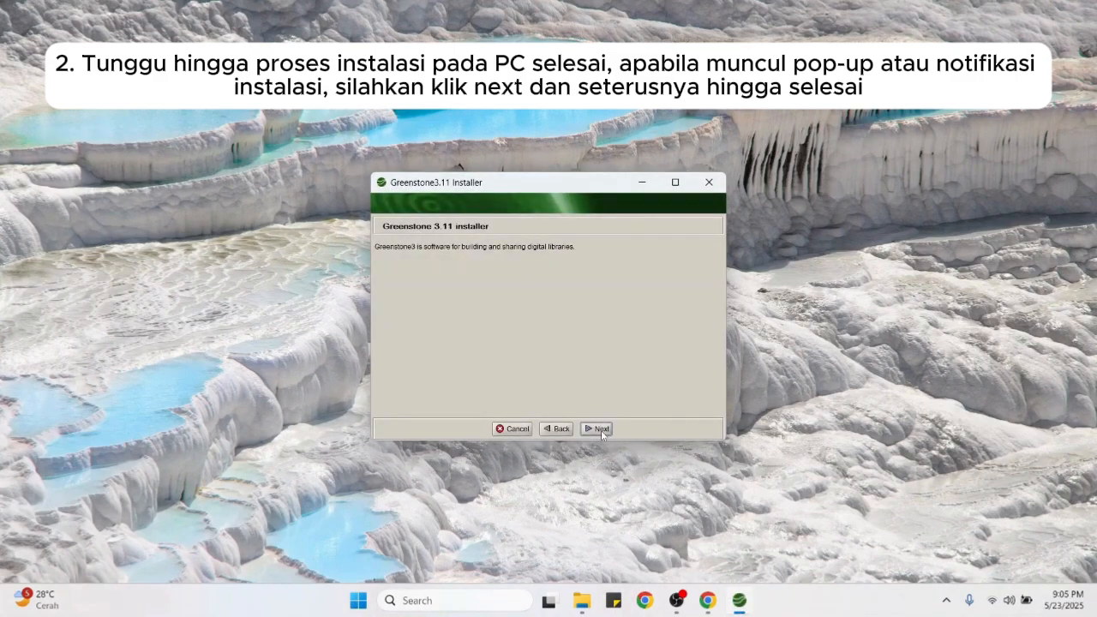
{"action": "left_click", "coordinate": [601, 431]}
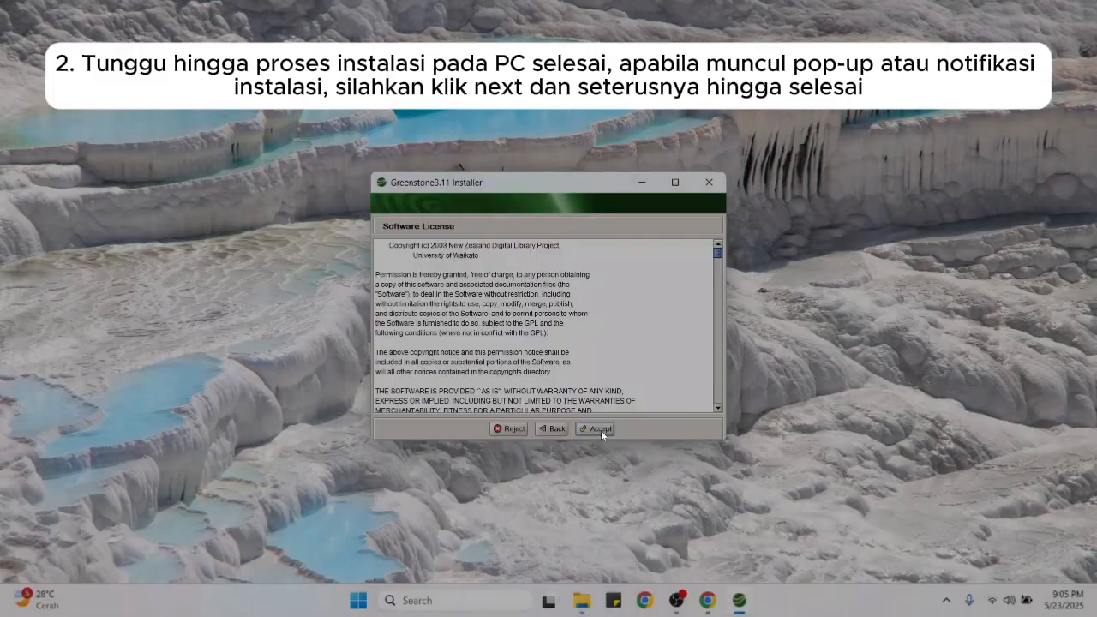
{"action": "left_click", "coordinate": [601, 430]}
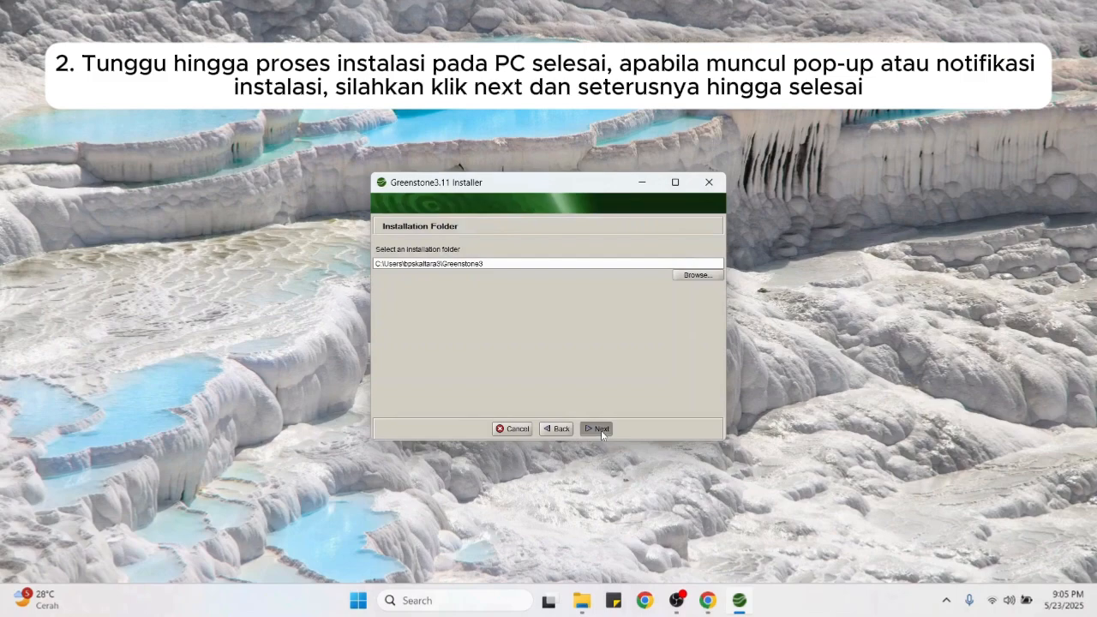
{"action": "left_click", "coordinate": [601, 430]}
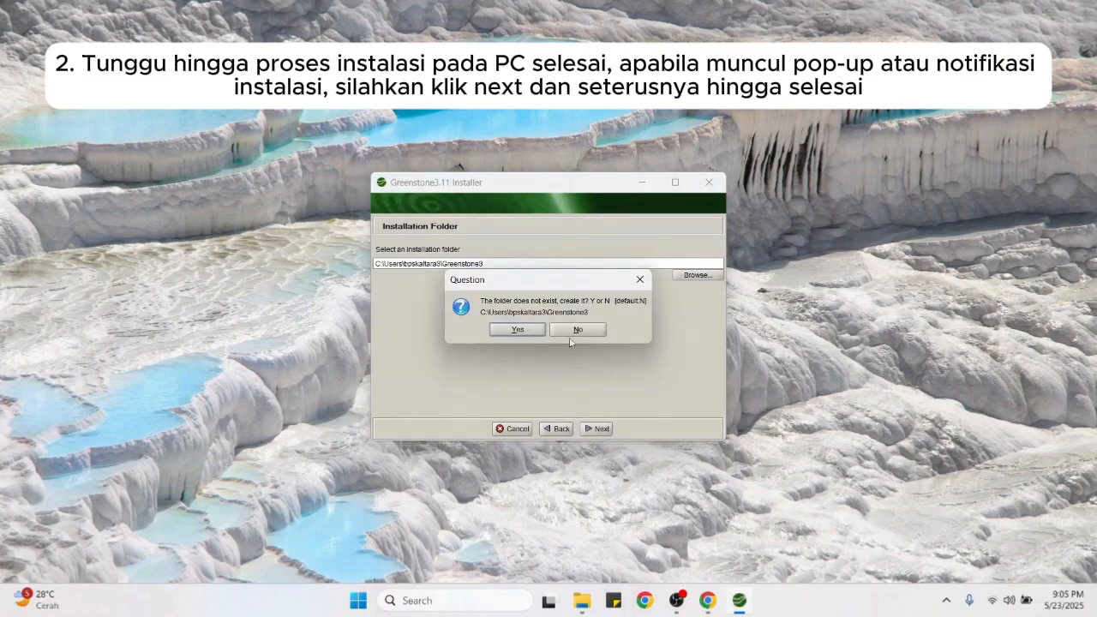
{"action": "left_click", "coordinate": [538, 332]}
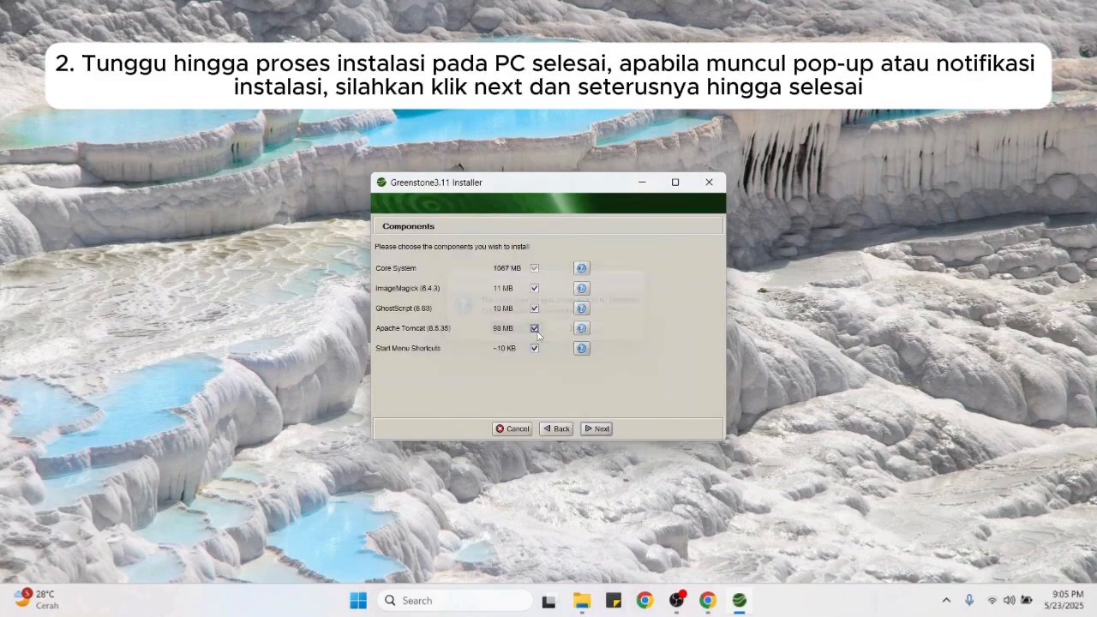
{"action": "left_click", "coordinate": [604, 427]}
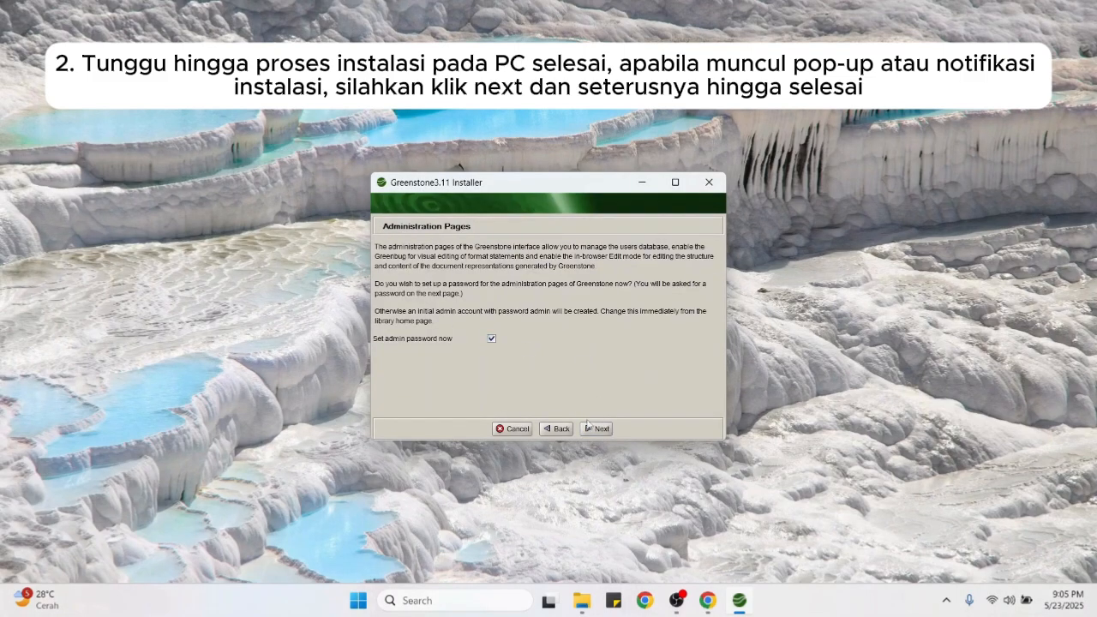
{"action": "left_click", "coordinate": [589, 426]}
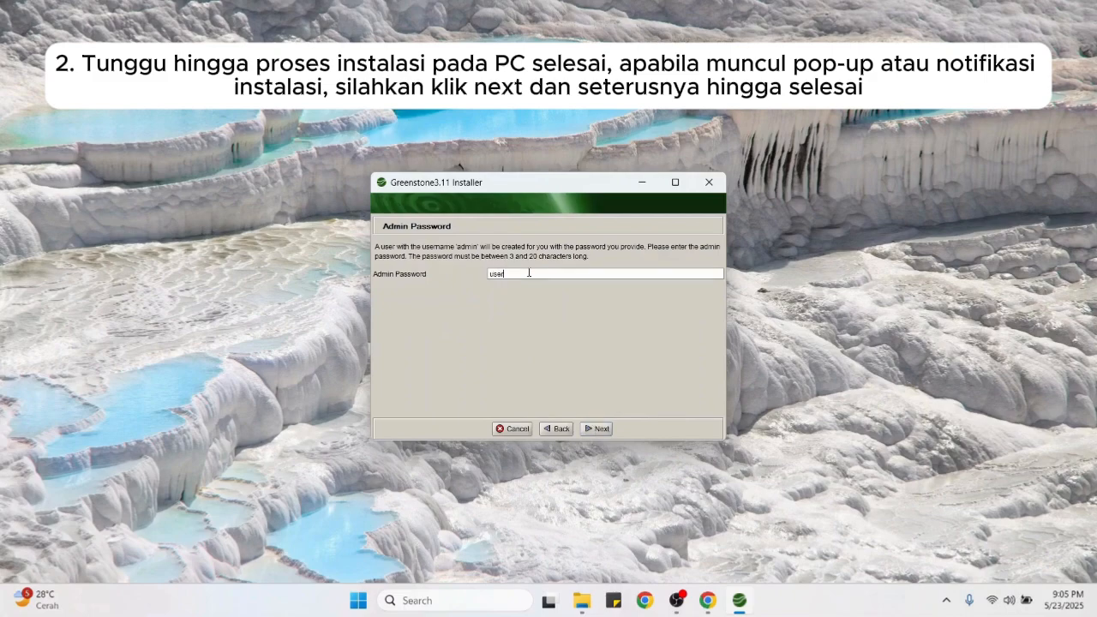
{"action": "left_click", "coordinate": [529, 273]}
Step: Enter the admin password, start the installation, and check the installation log for errors
{"action": "left_click", "coordinate": [600, 434]}
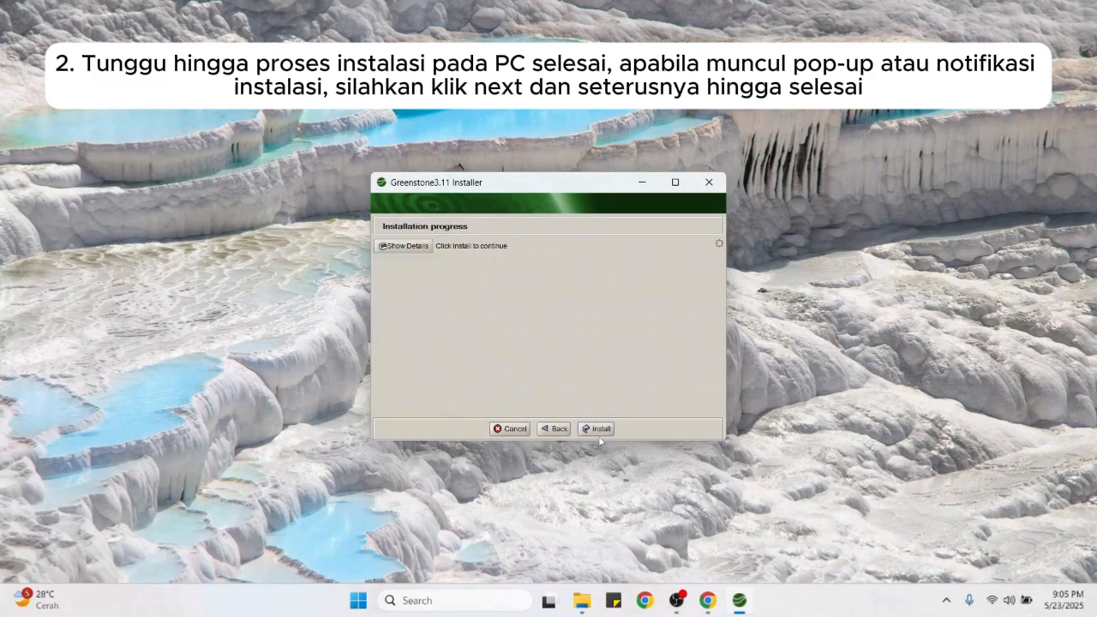
{"action": "left_click", "coordinate": [596, 429]}
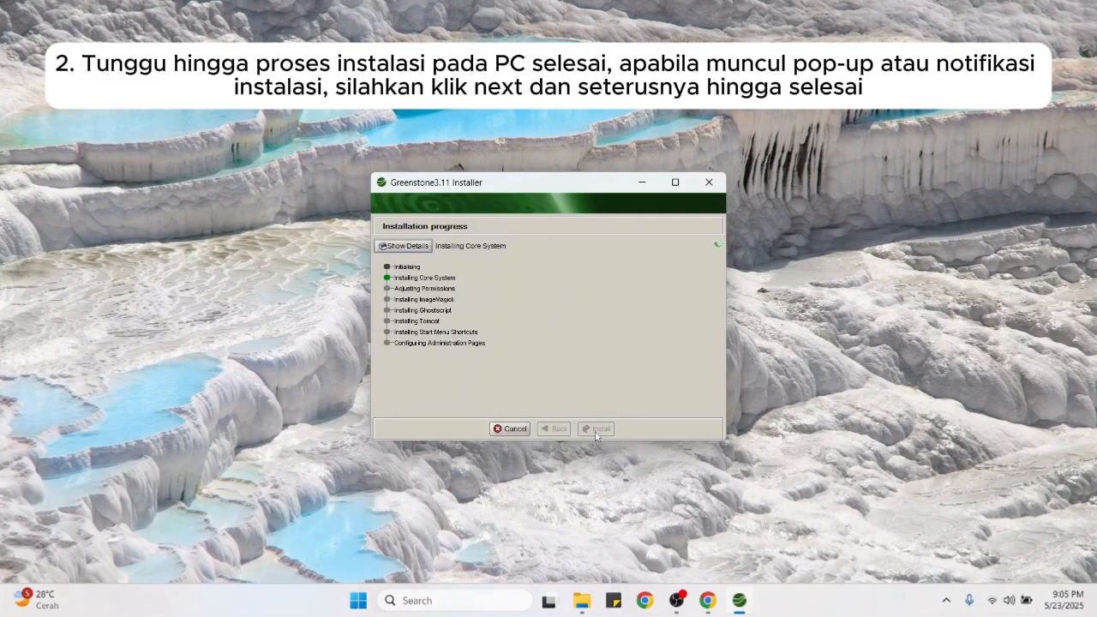
{"action": "left_click", "coordinate": [410, 249]}
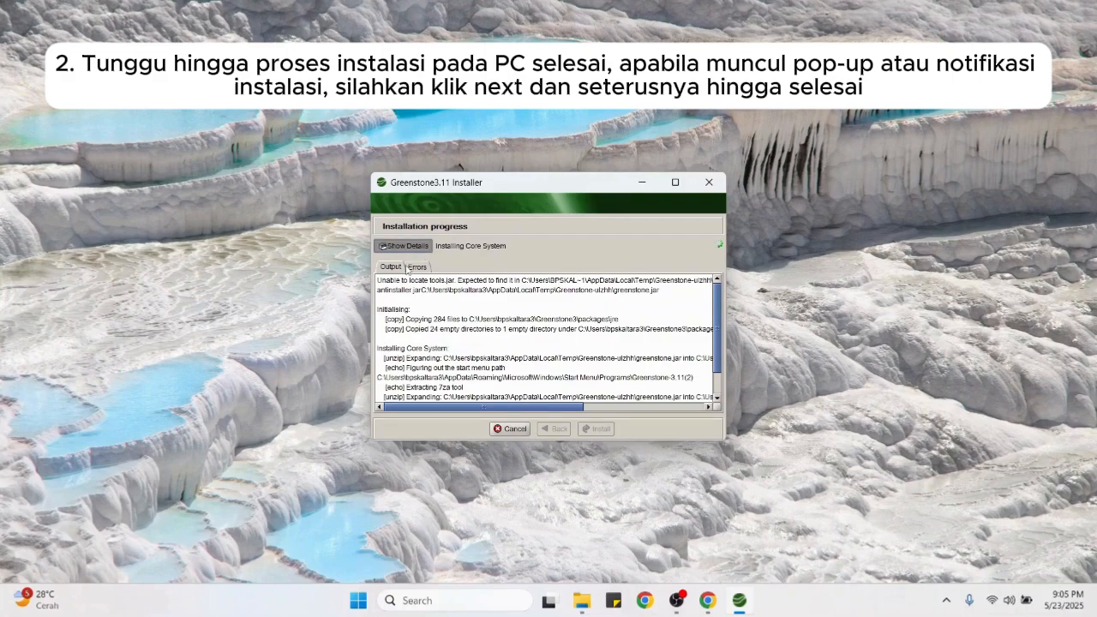
{"action": "left_click", "coordinate": [423, 265]}
{"action": "left_click", "coordinate": [390, 268]}
{"action": "left_click", "coordinate": [408, 246]}
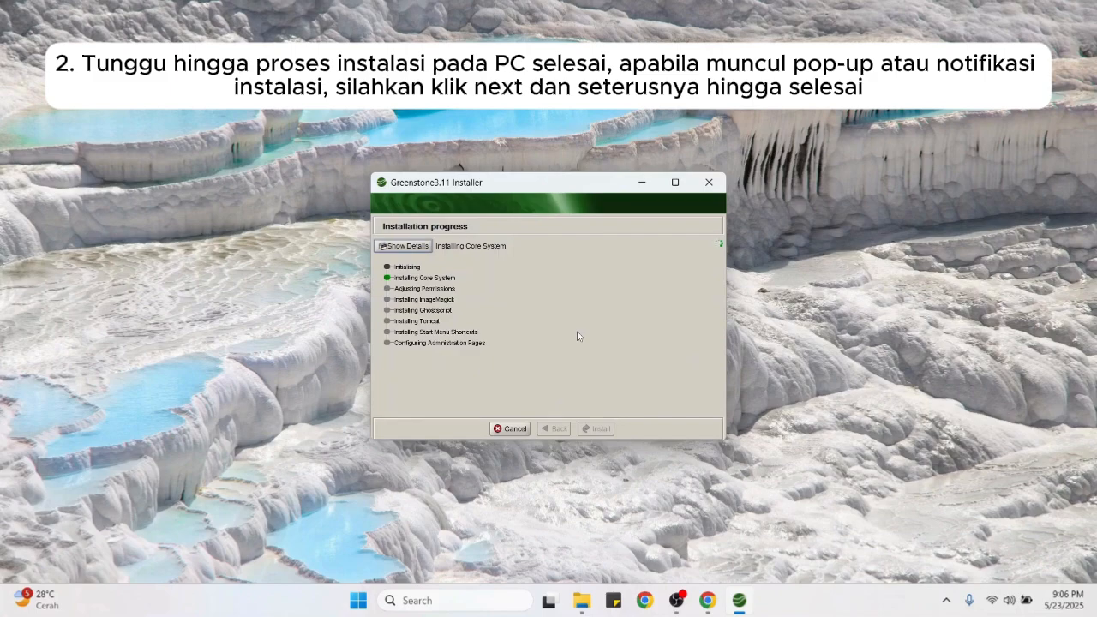
Step: Acknowledge the installation-finished message and exit the Greenstone3 installer
{"action": "key", "text": "super"}
{"action": "key", "text": "super"}
{"action": "key", "text": "super+shift+s"}
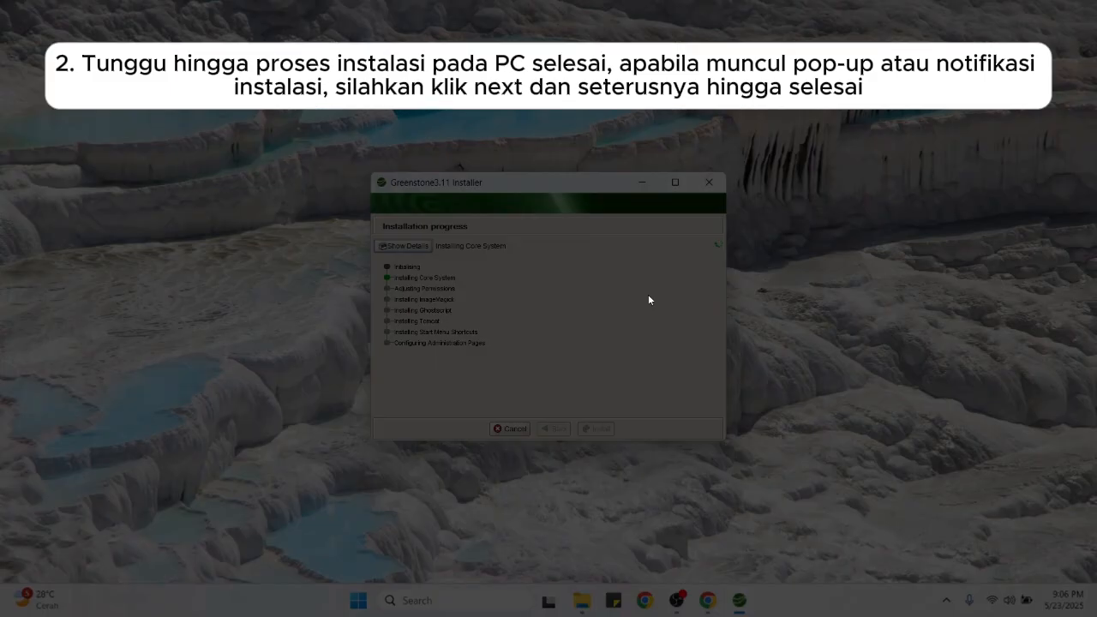
{"action": "key", "text": "Escape"}
{"action": "left_click", "coordinate": [680, 600]}
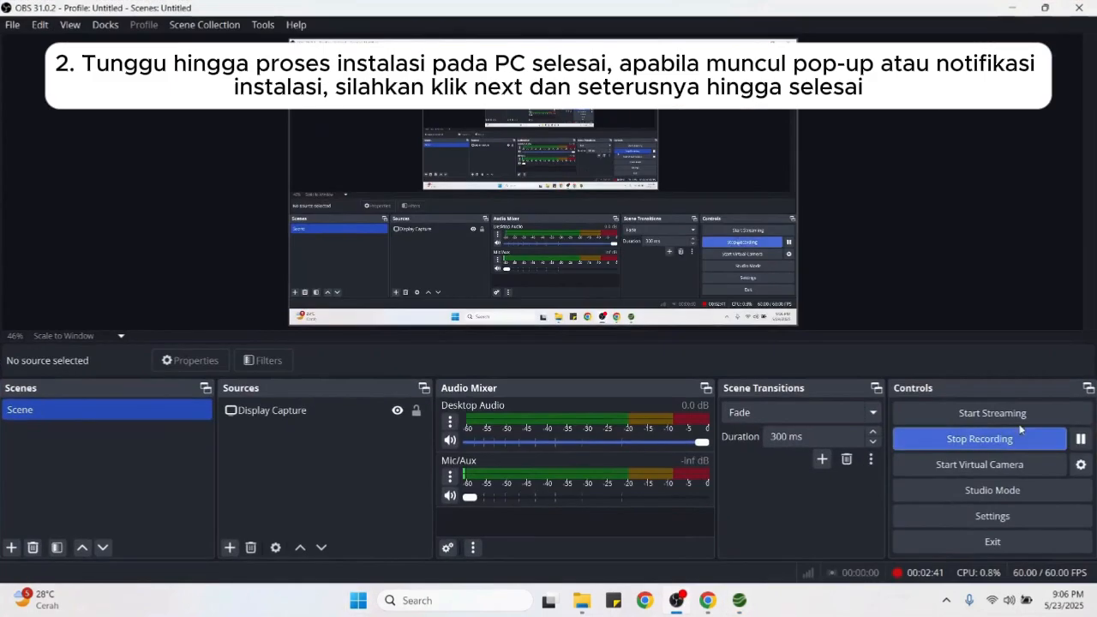
{"action": "left_click", "coordinate": [1083, 440]}
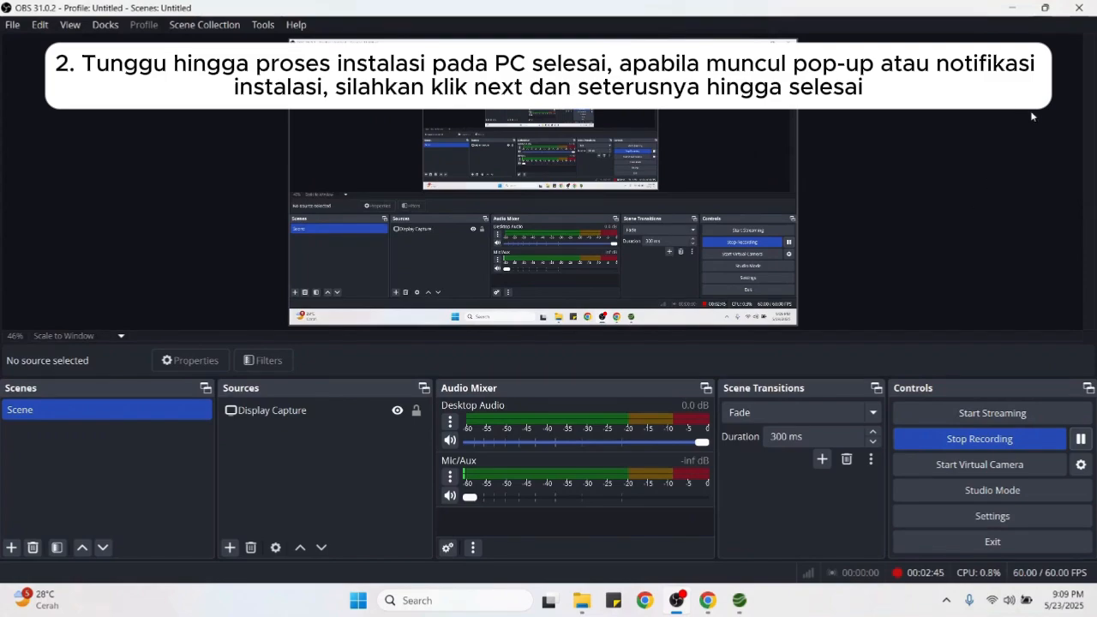
{"action": "left_click", "coordinate": [1013, 7]}
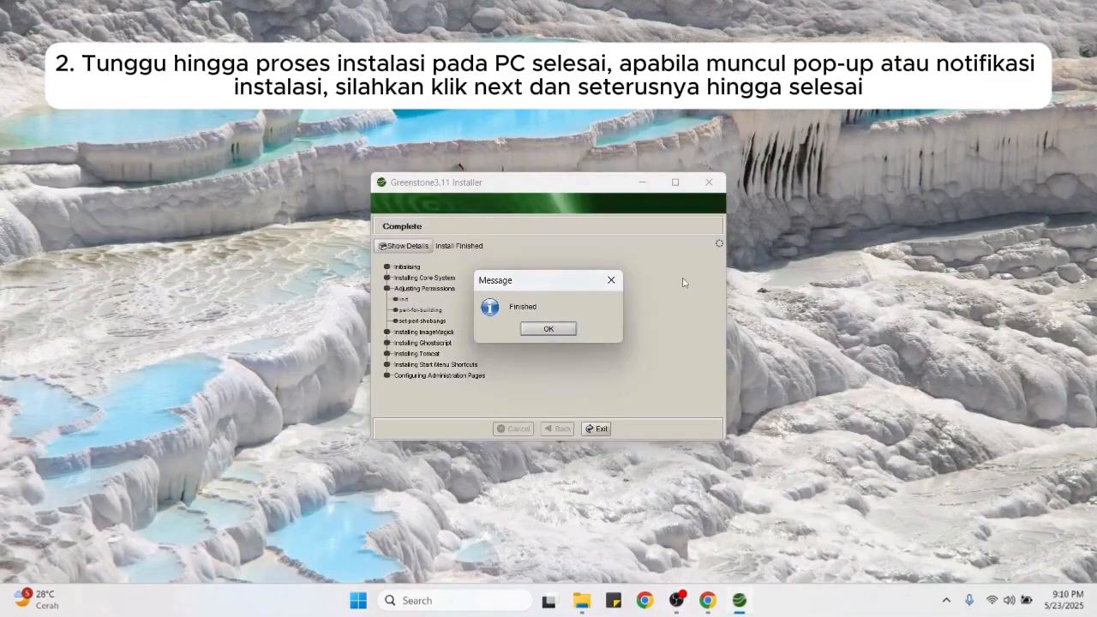
{"action": "left_click", "coordinate": [549, 330]}
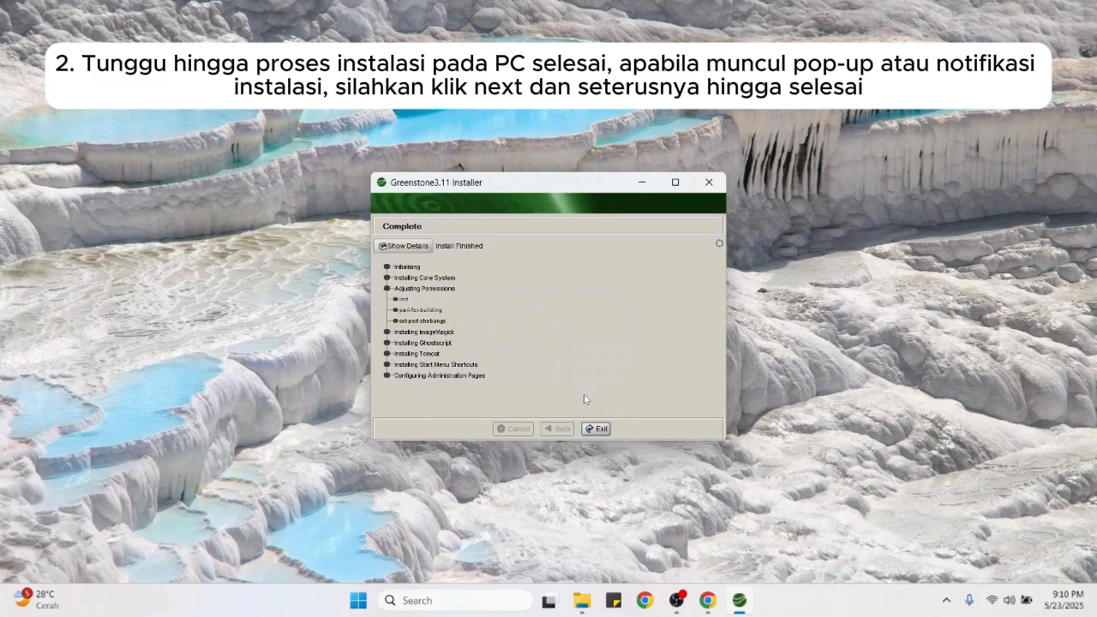
{"action": "left_click", "coordinate": [596, 431]}
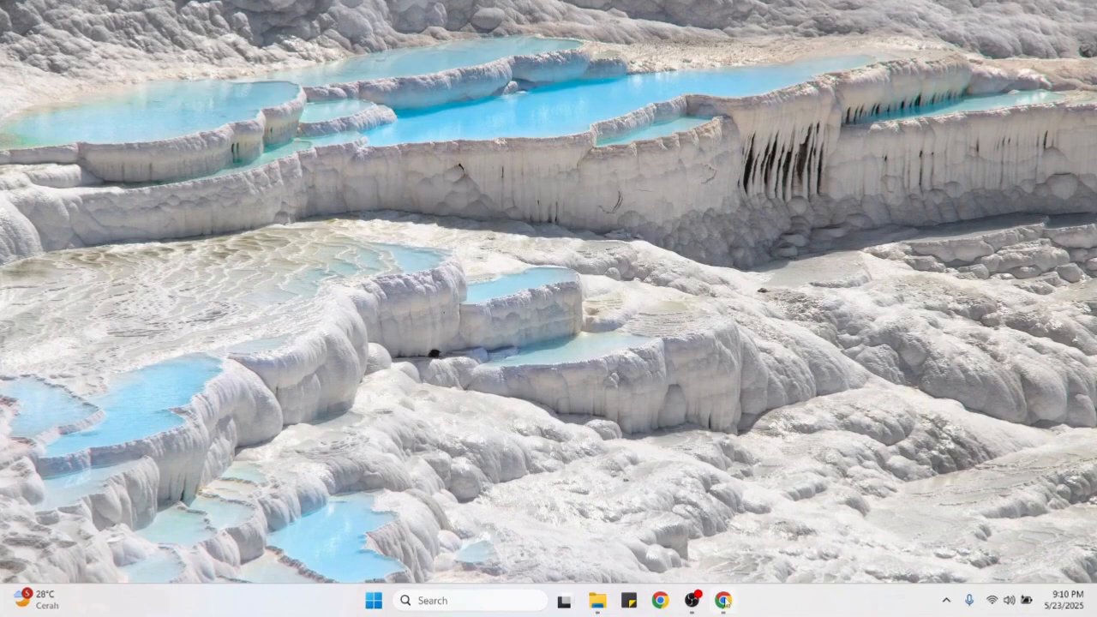
{"action": "left_click", "coordinate": [725, 602]}
{"action": "left_click", "coordinate": [214, 13]}
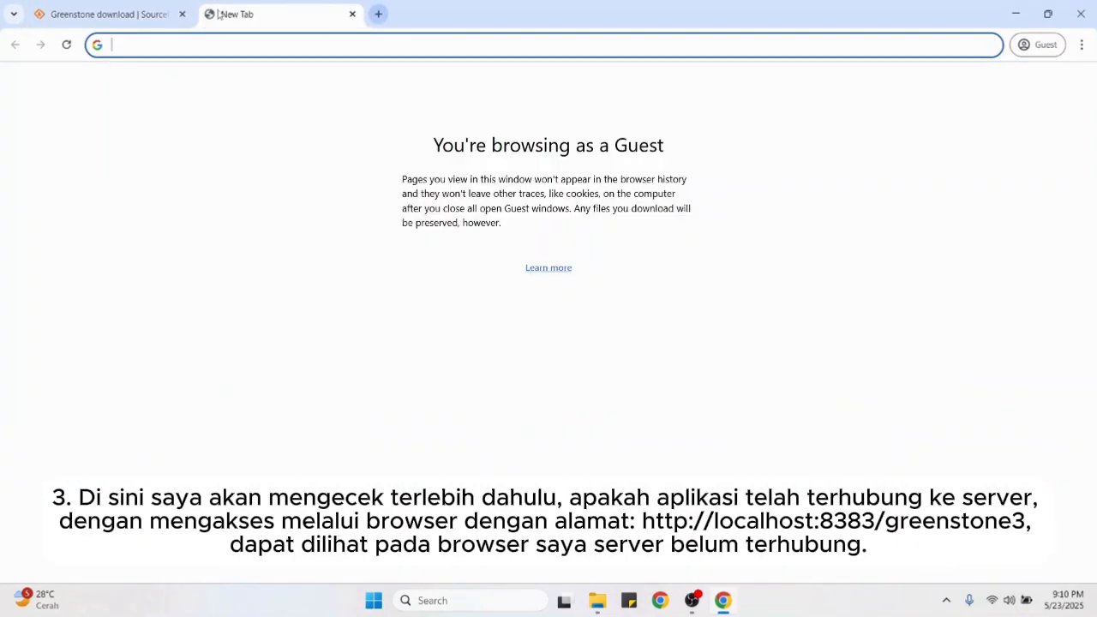
{"action": "type", "text": "http"}
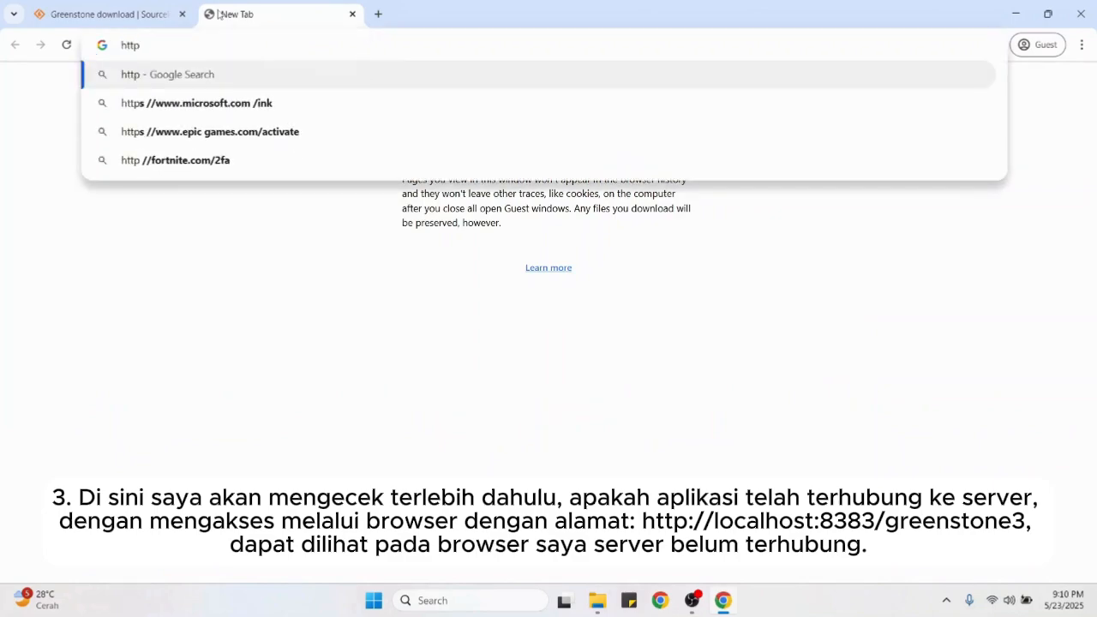
{"action": "type", "text": "://"}
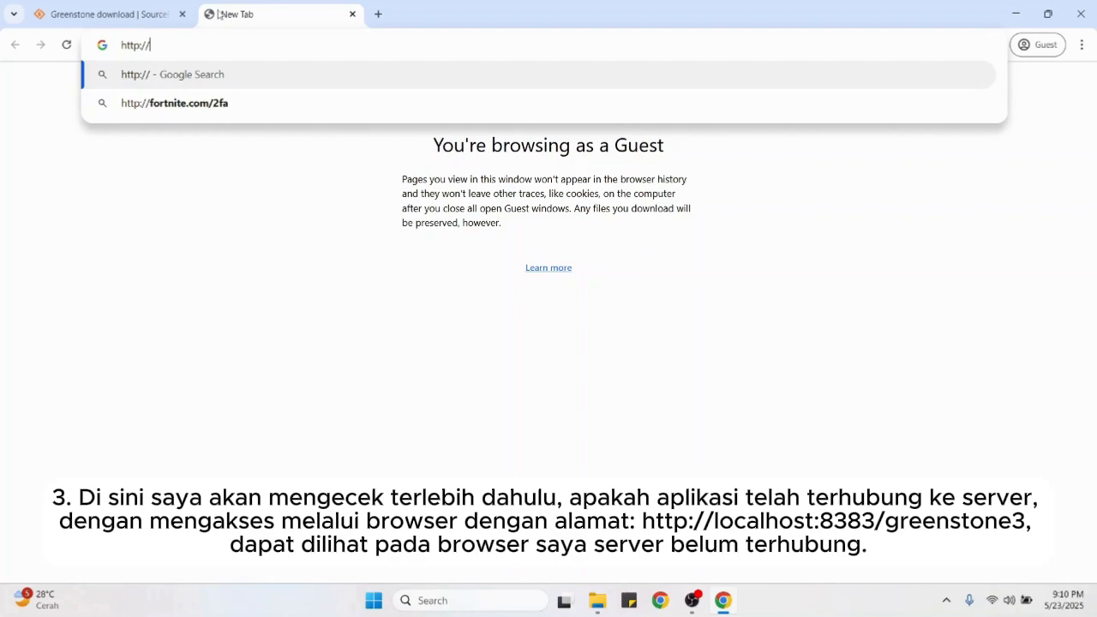
{"action": "type", "text": "localhost"}
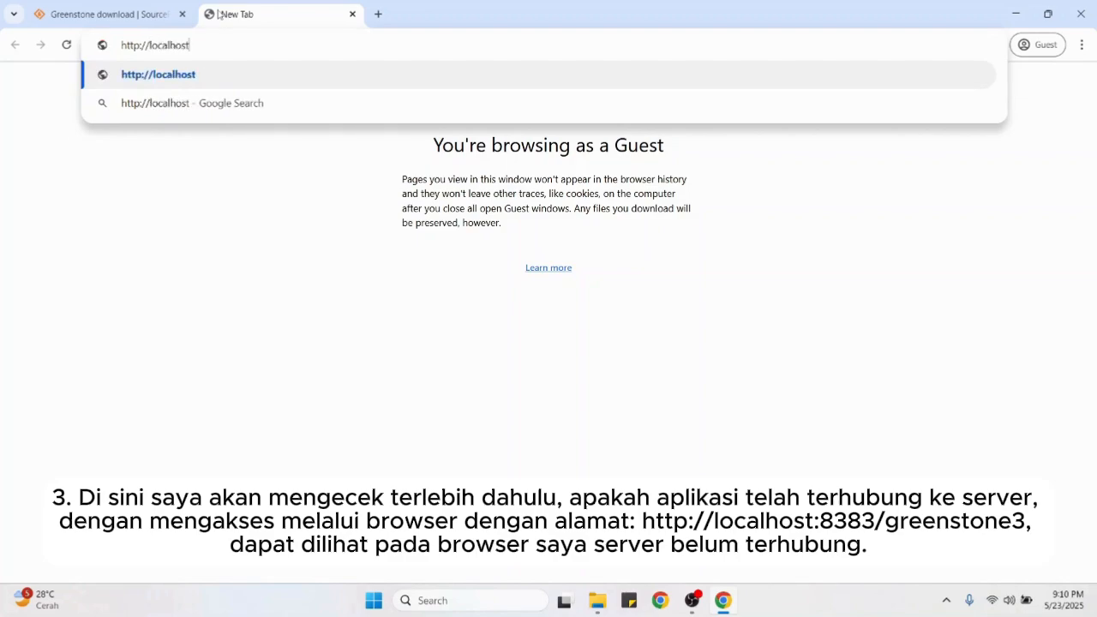
{"action": "type", "text": ":8383"}
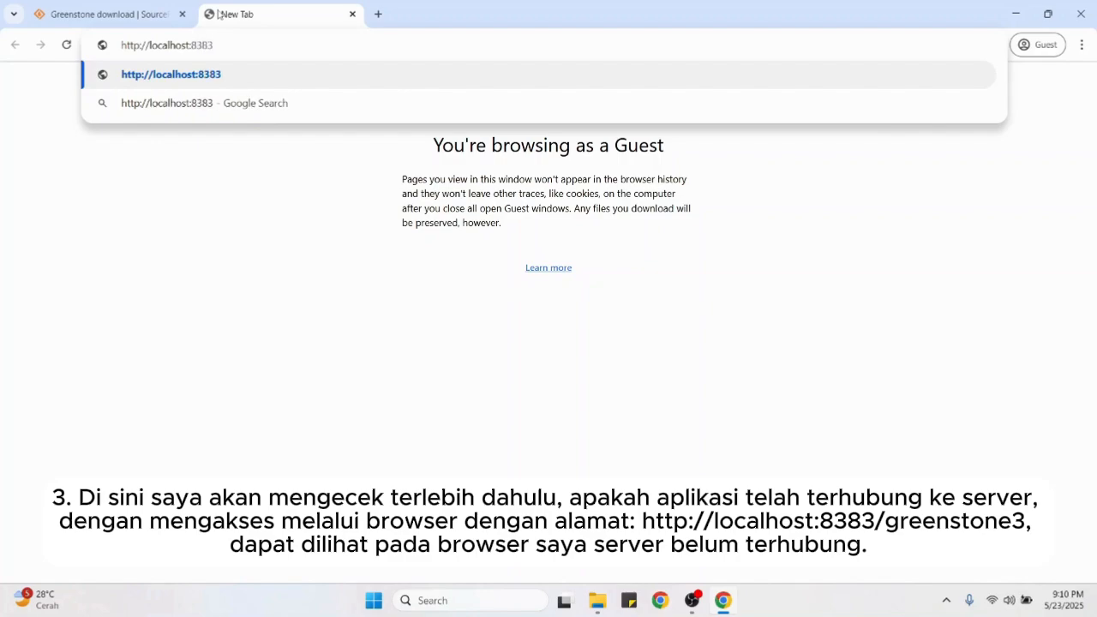
{"action": "type", "text": "/greenstone3"}
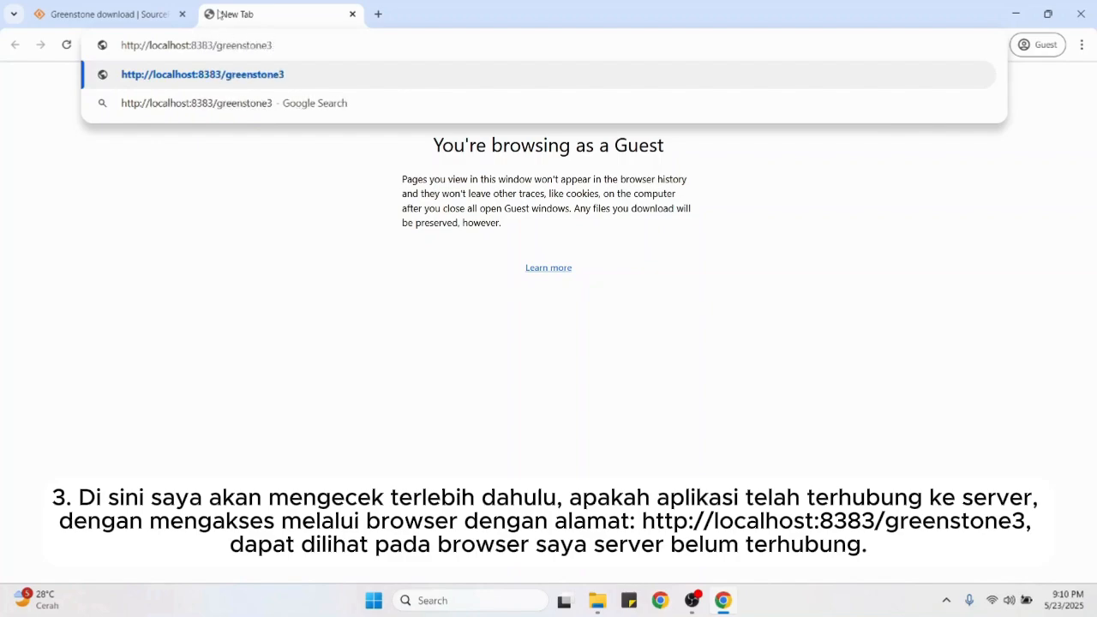
{"action": "key", "text": "Return"}
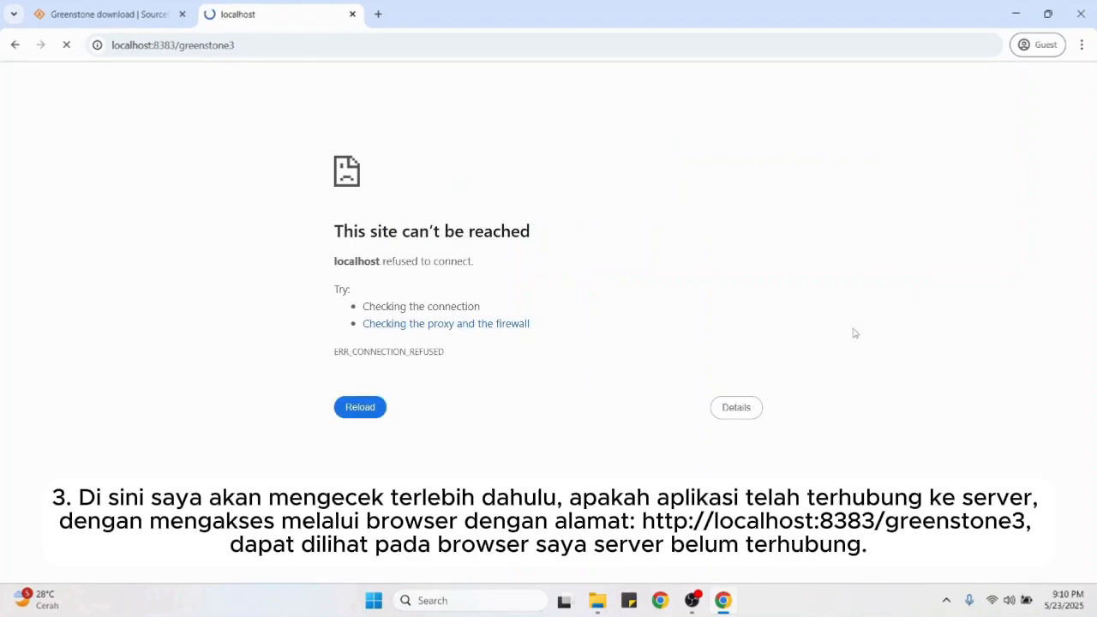
Step: Search 'green' in Start, launch Greenstone3 Server, and answer No to the shortcut-problem warning
{"action": "left_click", "coordinate": [1016, 14]}
{"action": "left_click", "coordinate": [480, 601]}
{"action": "type", "text": "gre"}
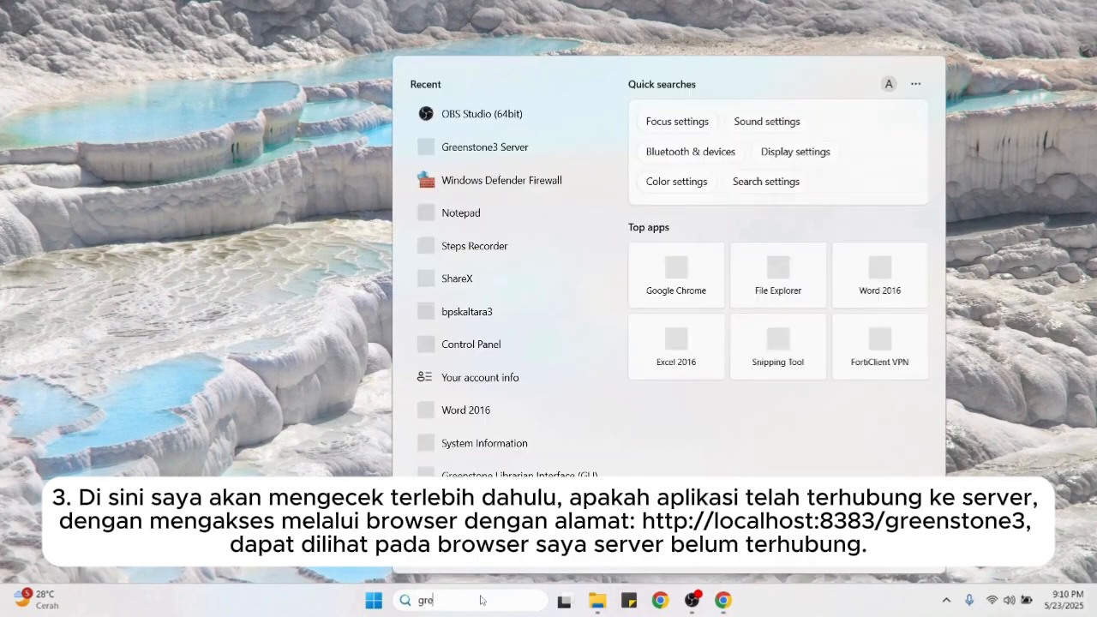
{"action": "type", "text": "en"}
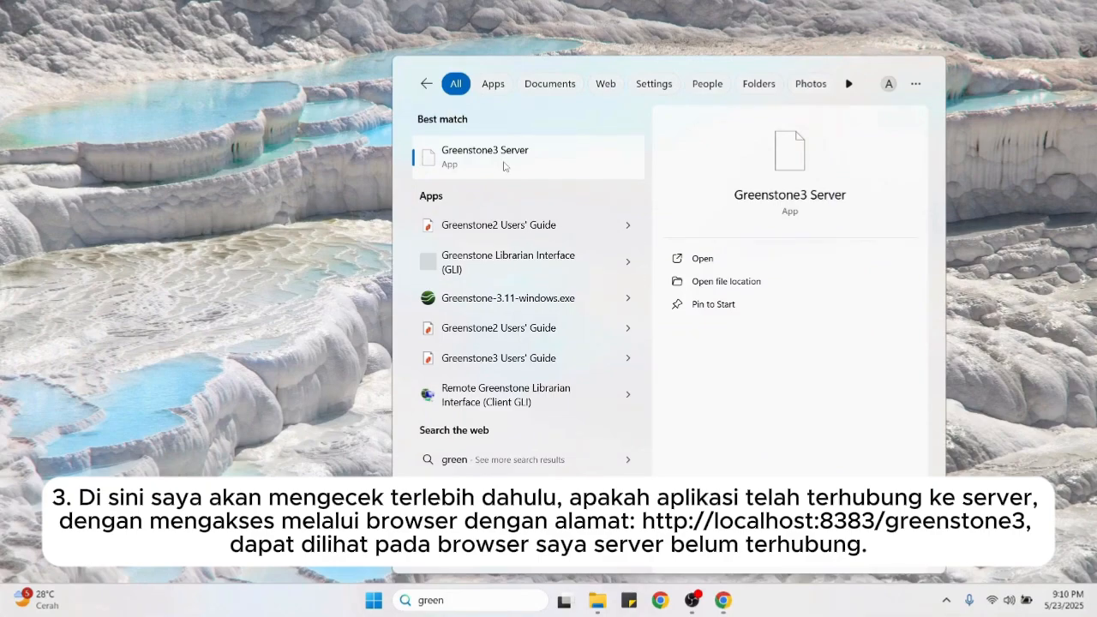
{"action": "left_click", "coordinate": [705, 262]}
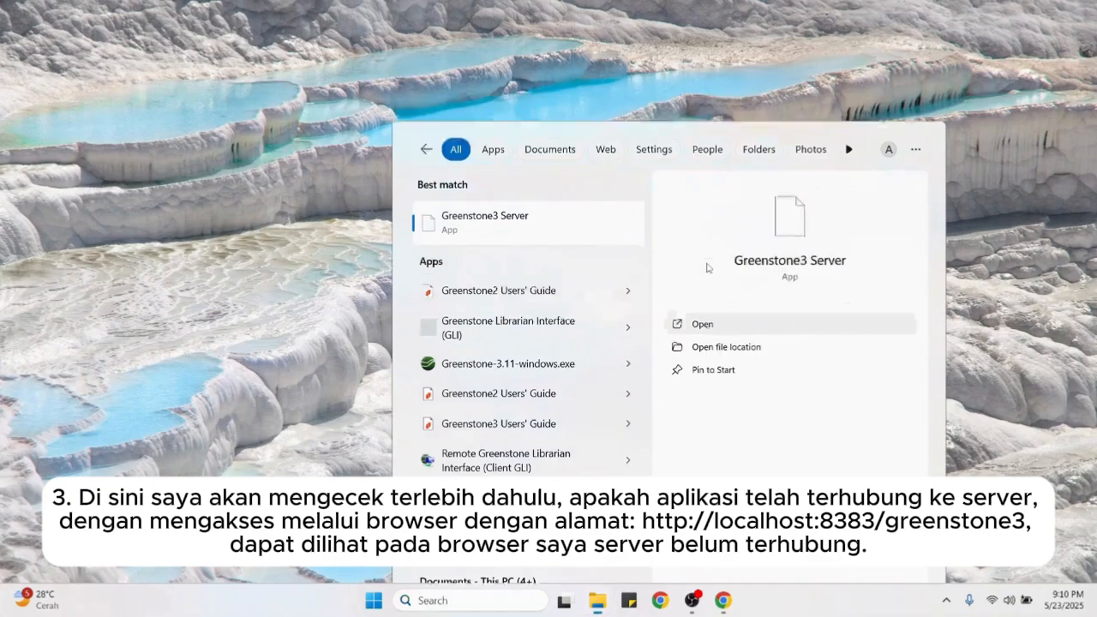
{"action": "left_click", "coordinate": [638, 348]}
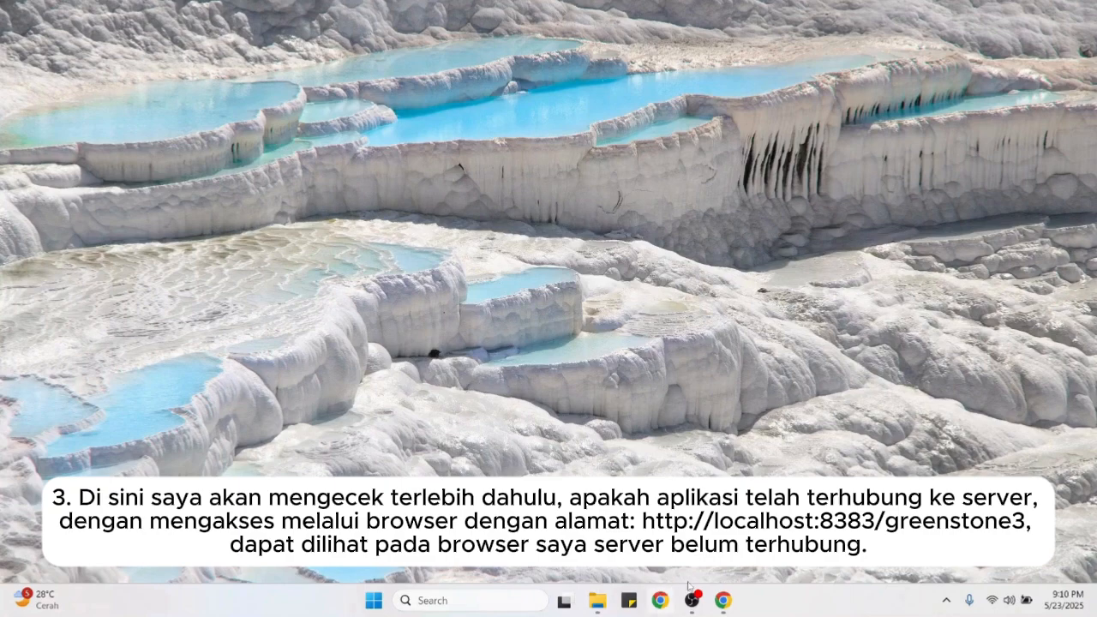
{"action": "mouse_move", "coordinate": [695, 602]}
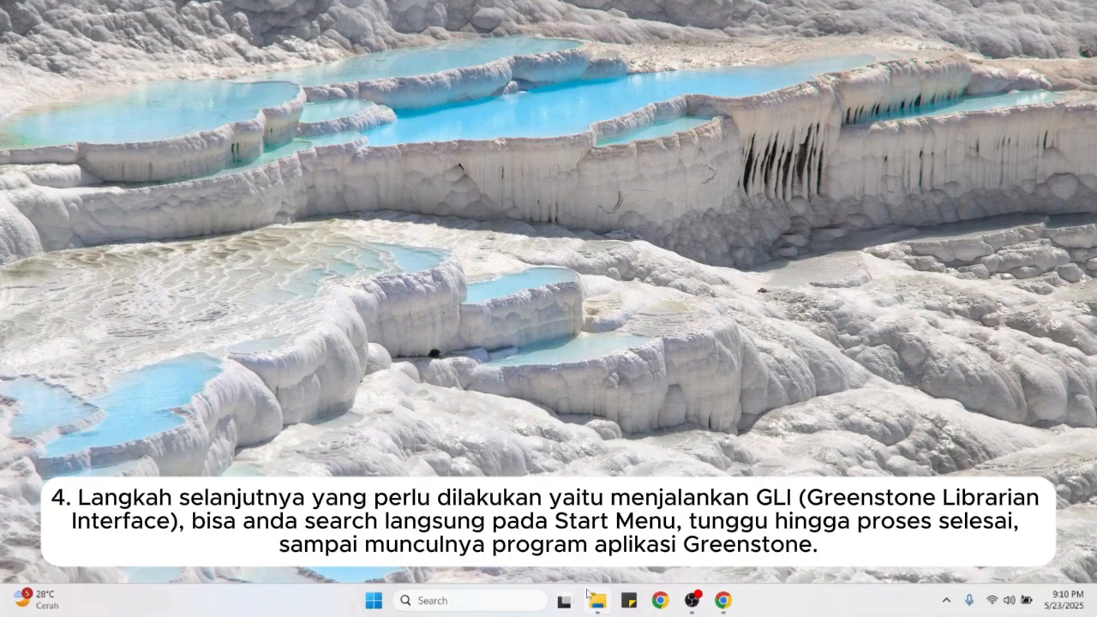
Step: Launch Greenstone Librarian Interface via a 'green' Start search, move the Tomcat console aside, and bring GLI forward
{"action": "left_click", "coordinate": [514, 604]}
{"action": "type", "text": "green"}
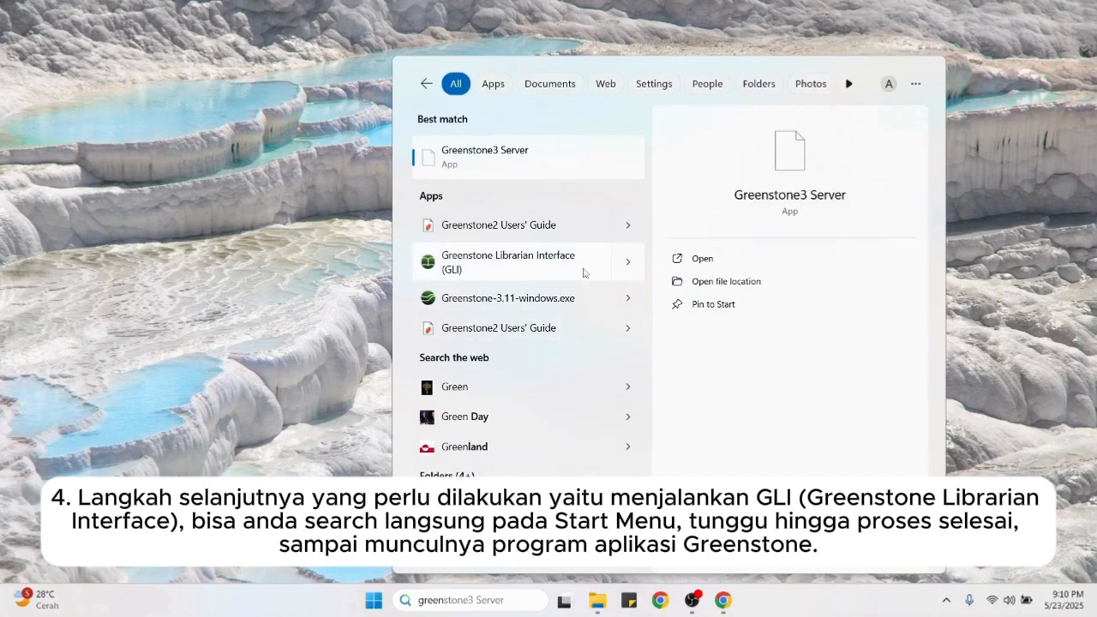
{"action": "left_click", "coordinate": [583, 273]}
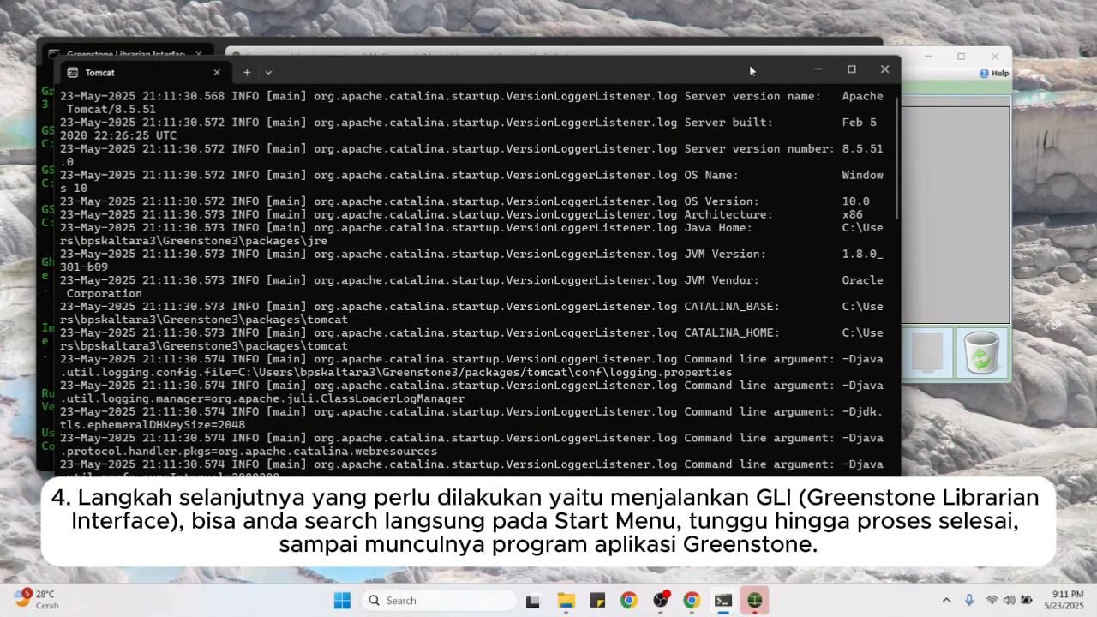
{"action": "left_click_drag", "start_coordinate": [749, 65], "coordinate": [795, 237]}
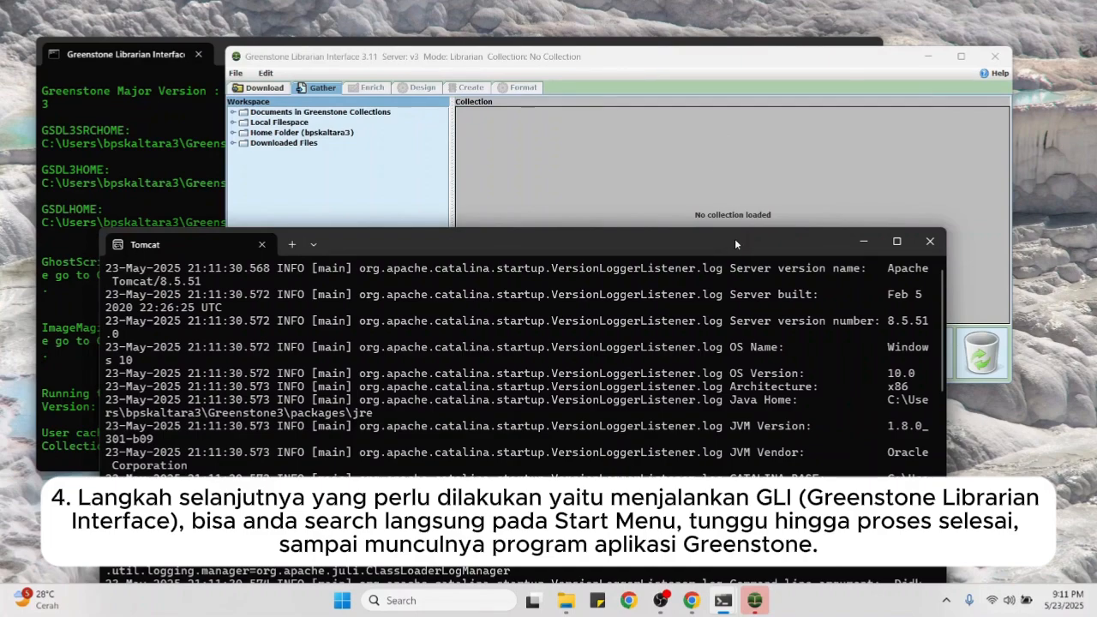
{"action": "left_click_drag", "start_coordinate": [734, 244], "coordinate": [673, 189]}
{"action": "left_click", "coordinate": [693, 128]}
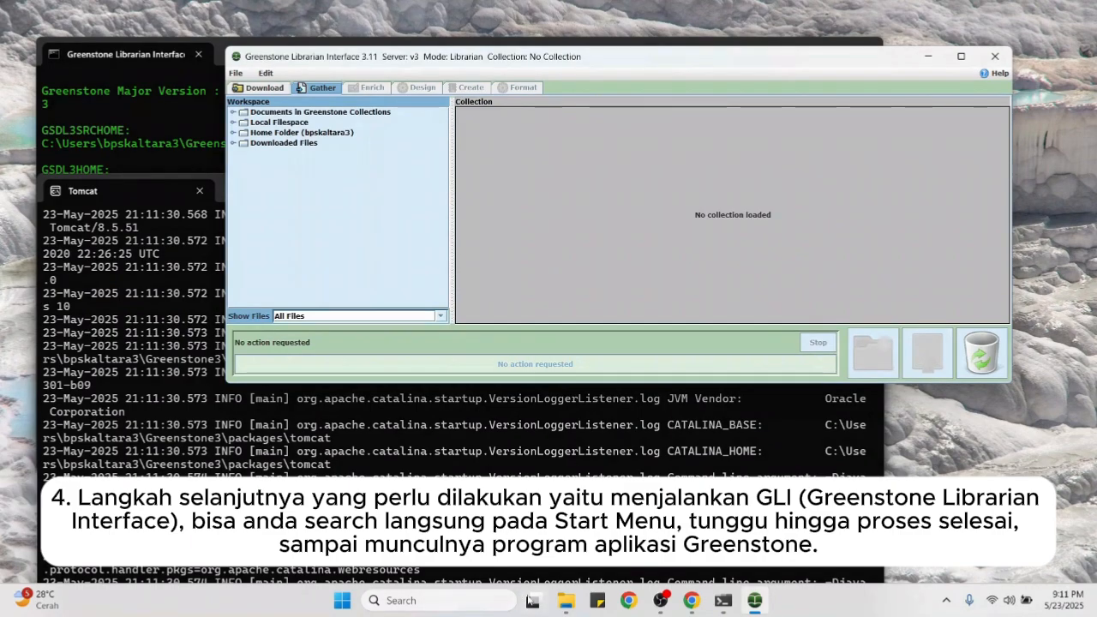
{"action": "left_click", "coordinate": [475, 605]}
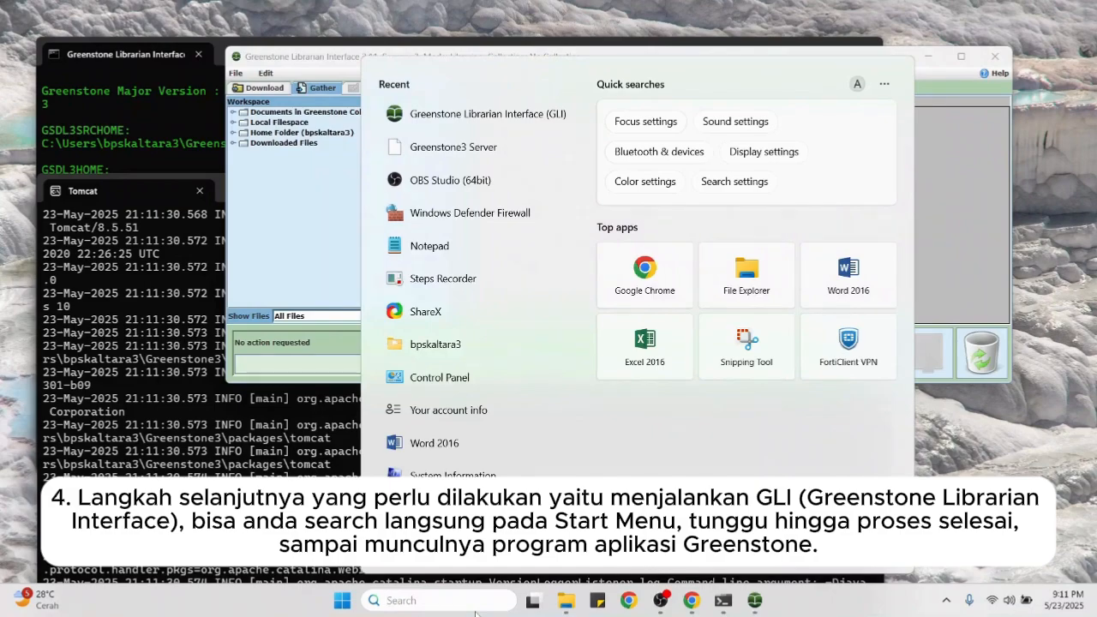
{"action": "type", "text": "greenstone3 Server"}
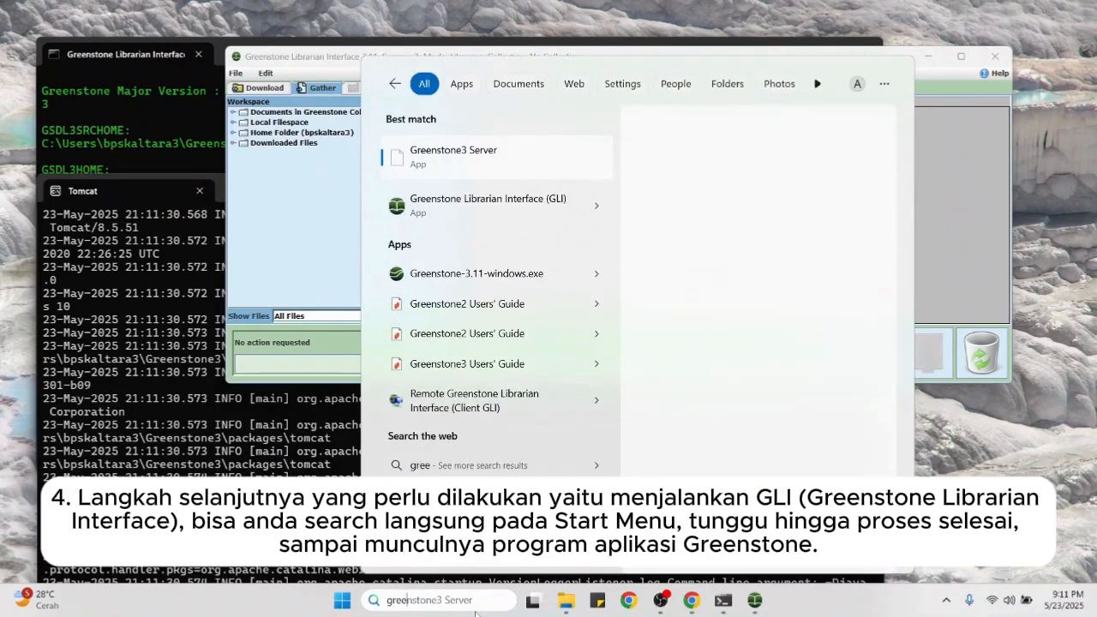
{"action": "left_click", "coordinate": [964, 153]}
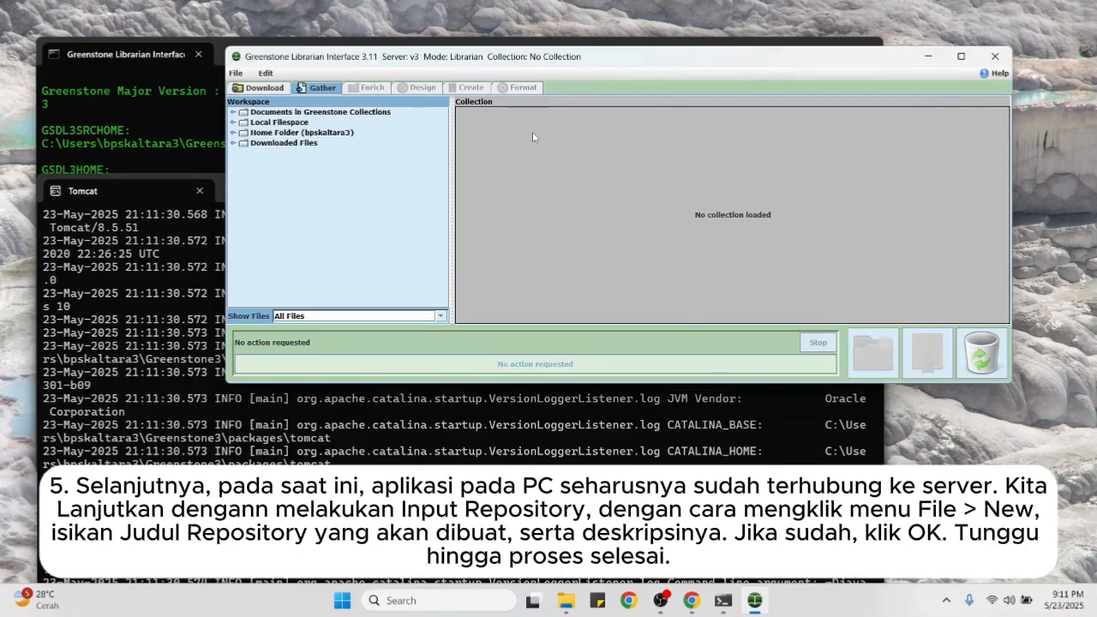
Step: Maximise GLI, widen the Workspace pane, and begin File > New with collection title PUST4425.8
{"action": "left_click", "coordinate": [961, 56]}
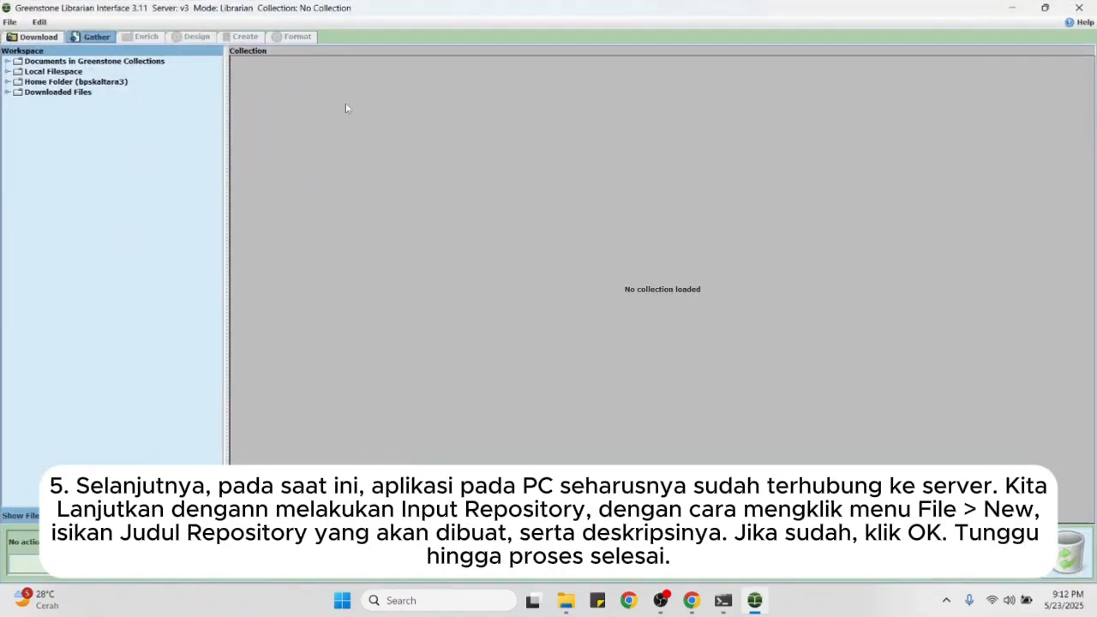
{"action": "left_click_drag", "start_coordinate": [230, 158], "coordinate": [342, 147]}
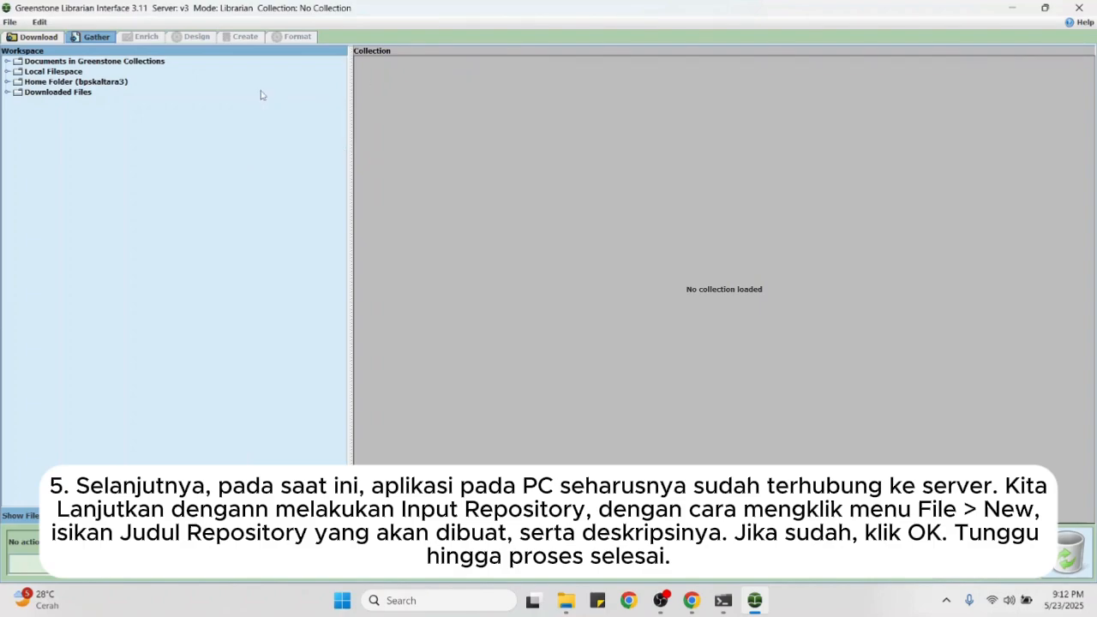
{"action": "left_click", "coordinate": [10, 21]}
{"action": "left_click", "coordinate": [19, 32]}
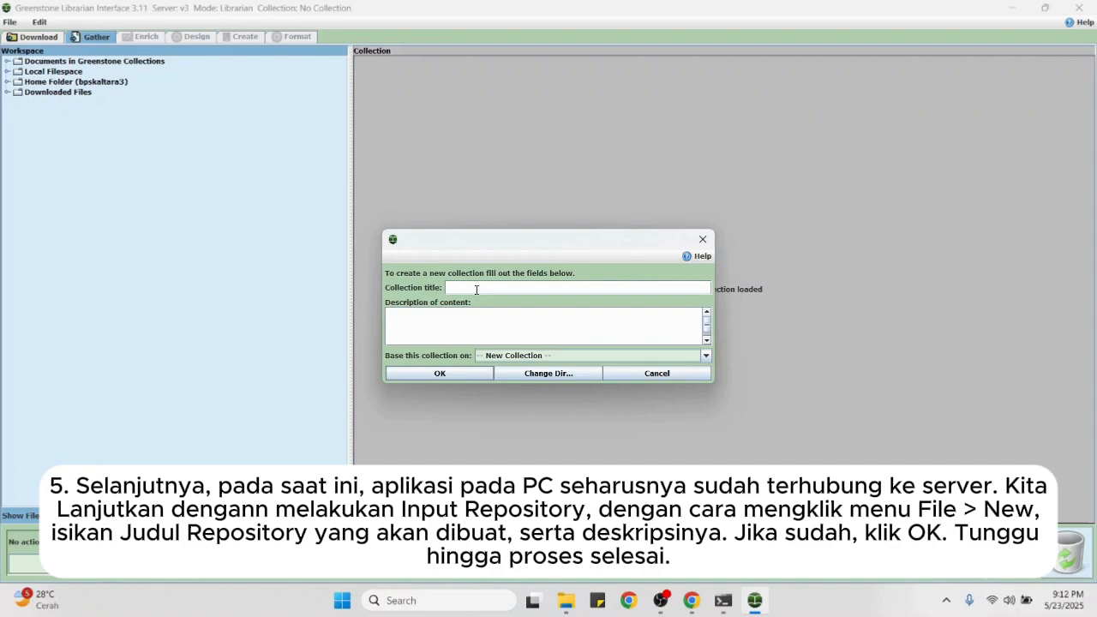
{"action": "key", "text": "Caps_Lock"}
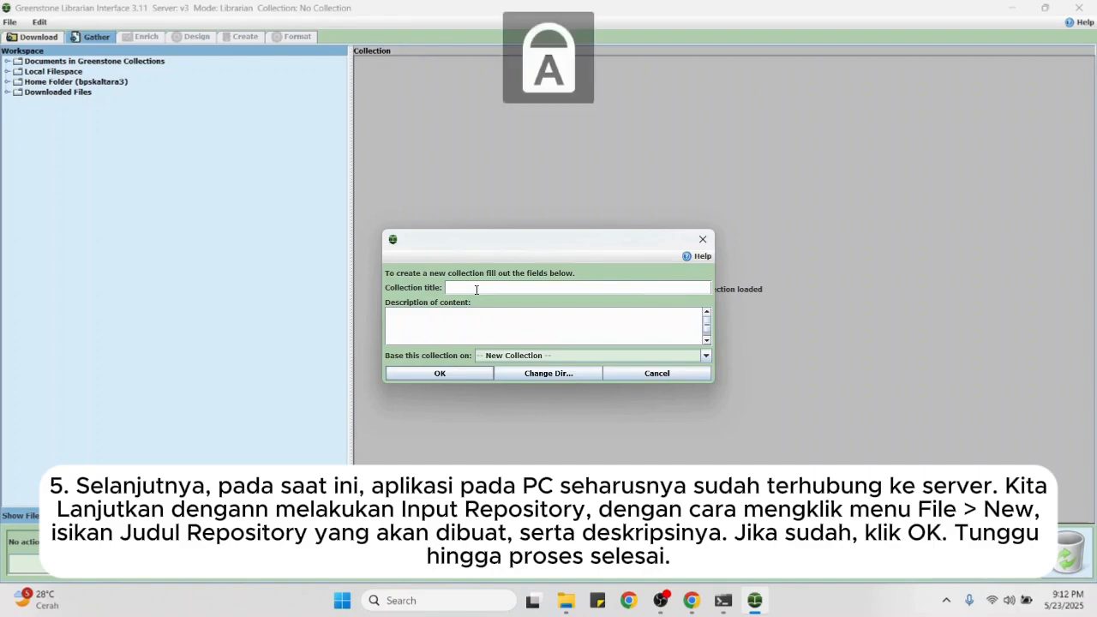
{"action": "type", "text": "T"}
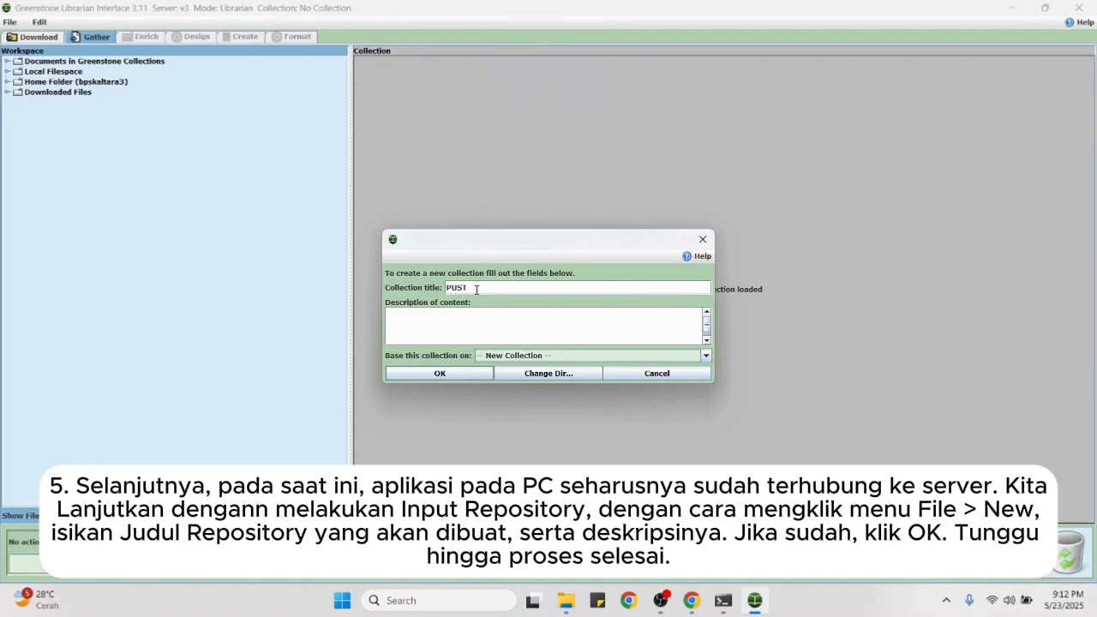
{"action": "type", "text": "4425.8"}
{"action": "key", "text": "Caps_Lock"}
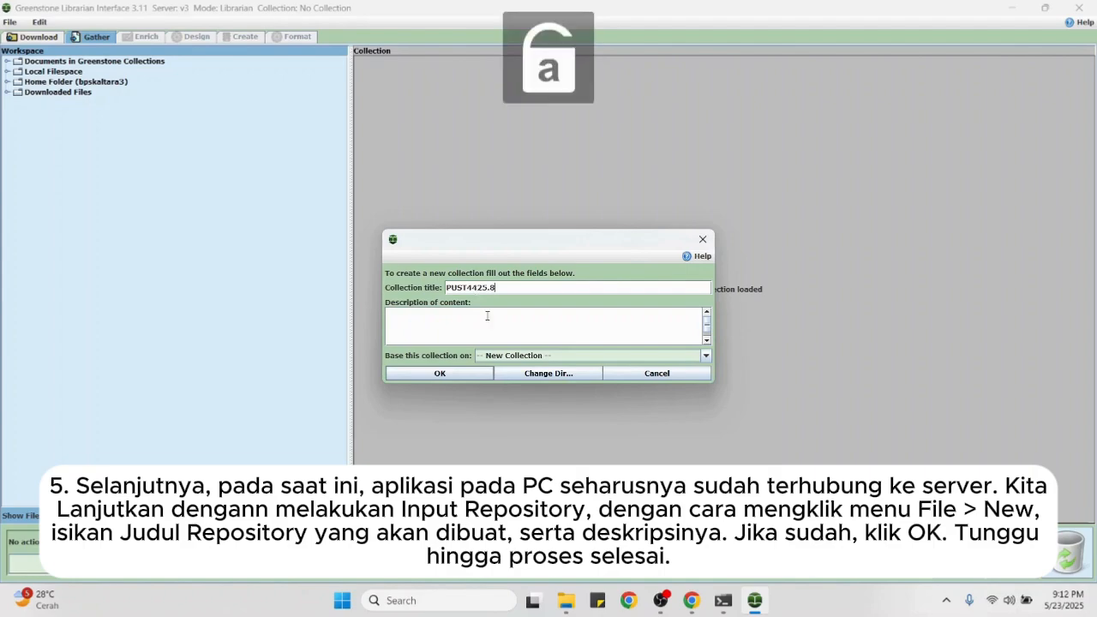
Step: Type 'lorem ipsum' into Chrome's address bar, then delete it without searching
{"action": "left_click", "coordinate": [692, 601]}
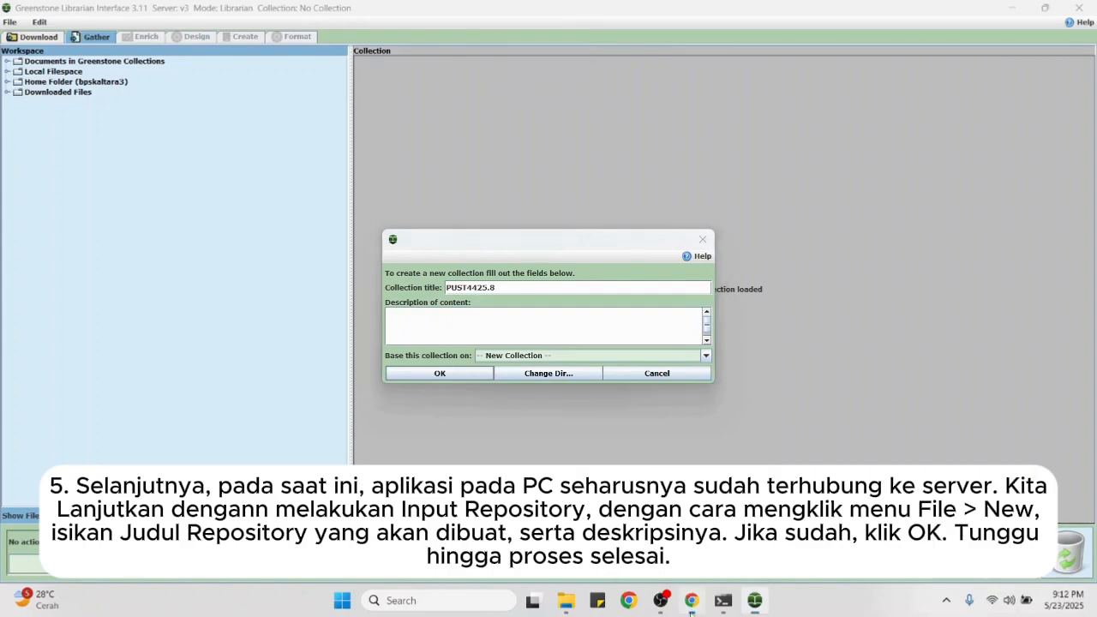
{"action": "left_click", "coordinate": [382, 43]}
{"action": "type", "text": "lorem ipsu"}
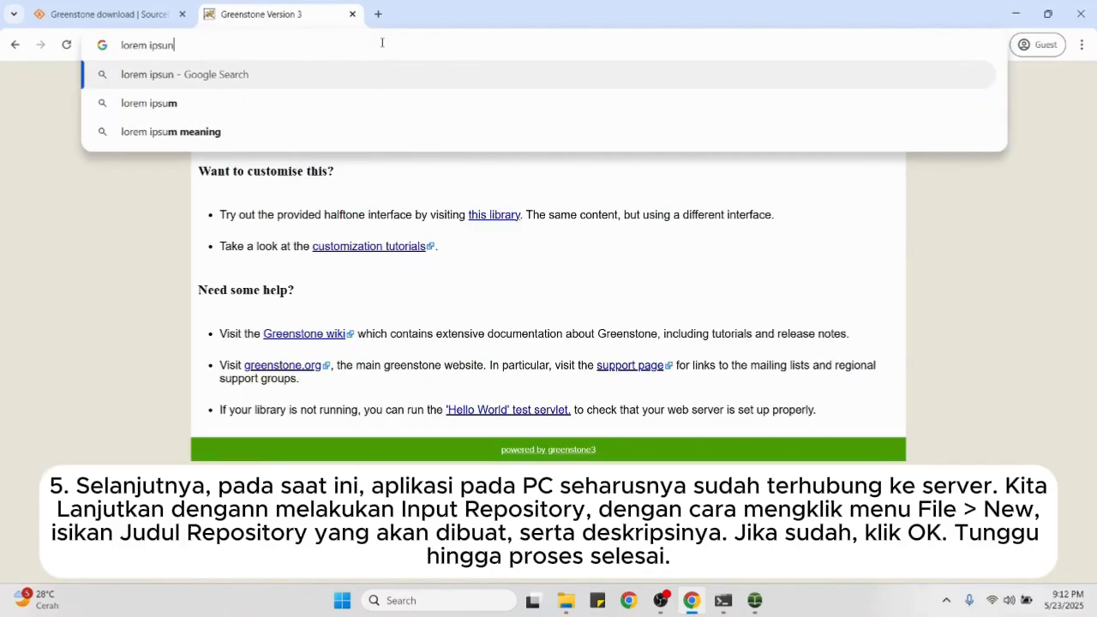
{"action": "type", "text": "m"}
{"action": "left_click", "coordinate": [167, 175]}
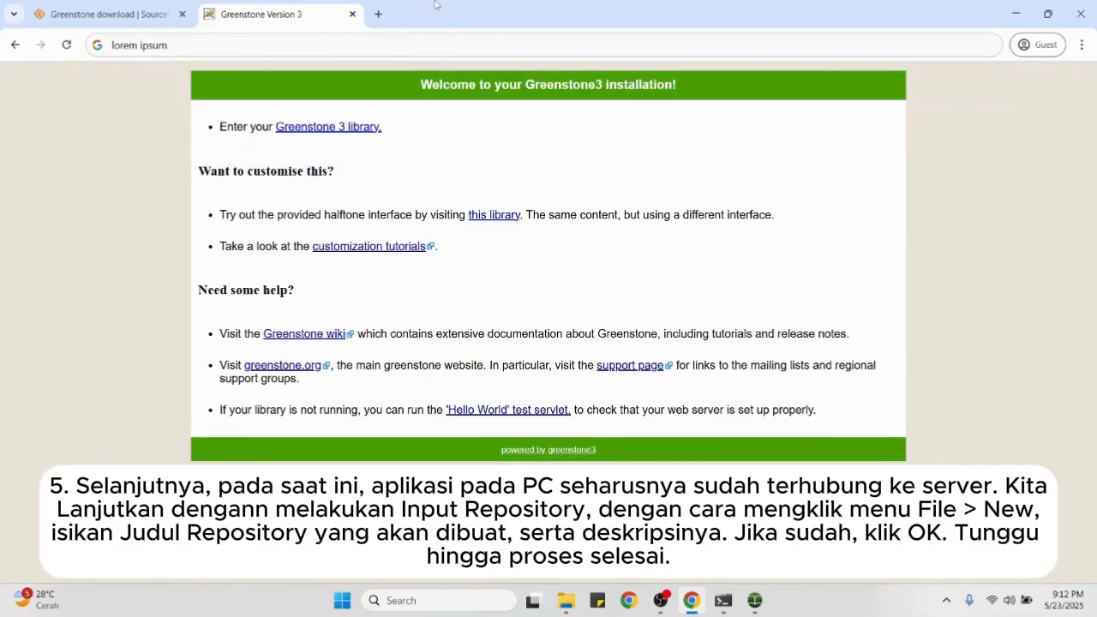
{"action": "left_click_drag", "start_coordinate": [387, 49], "coordinate": [2, 82]}
{"action": "key", "text": "BackSpace"}
{"action": "left_click", "coordinate": [64, 245]}
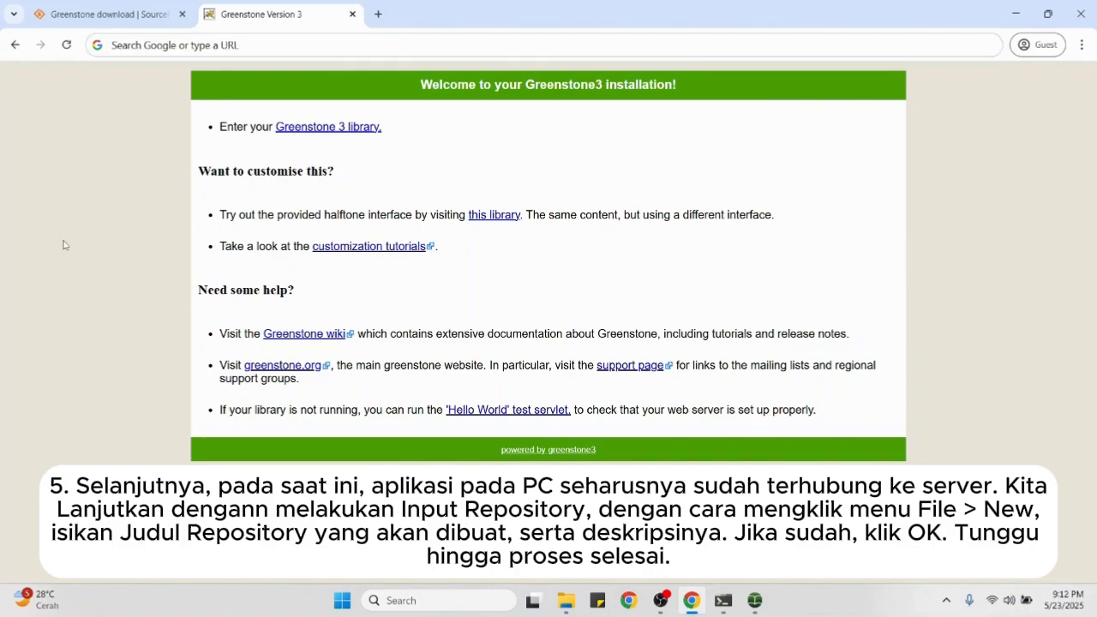
Step: Load localhost:8383/greenstone3/ in Chrome to show the local Greenstone3 welcome page
{"action": "left_click", "coordinate": [379, 14]}
{"action": "type", "text": "lo"}
{"action": "left_click", "coordinate": [413, 600]}
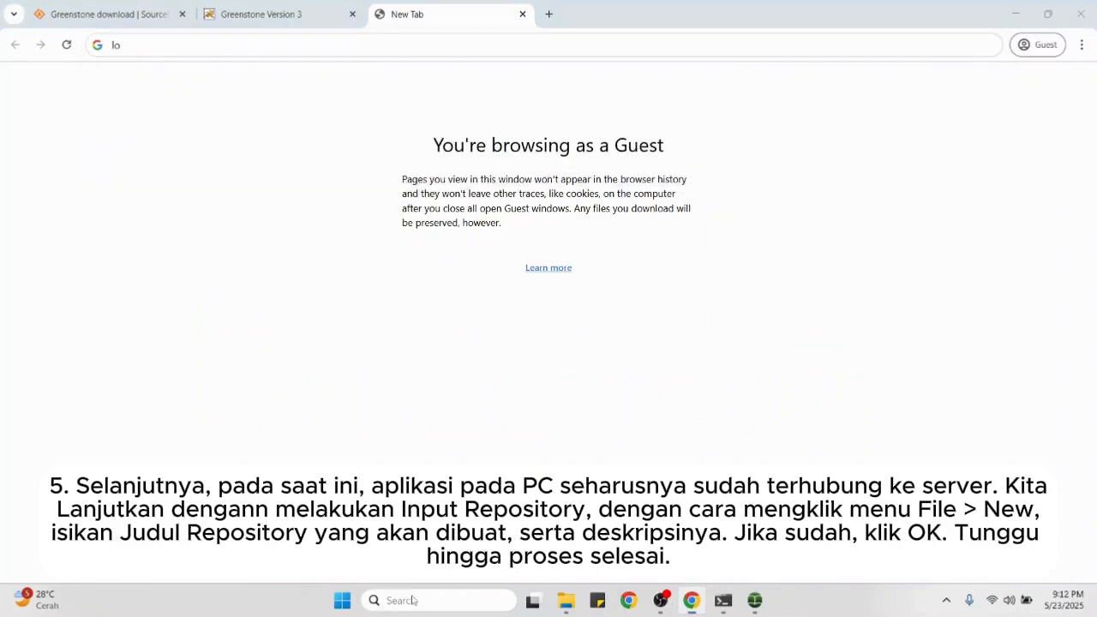
{"action": "left_click", "coordinate": [305, 243]}
{"action": "left_click", "coordinate": [274, 9]}
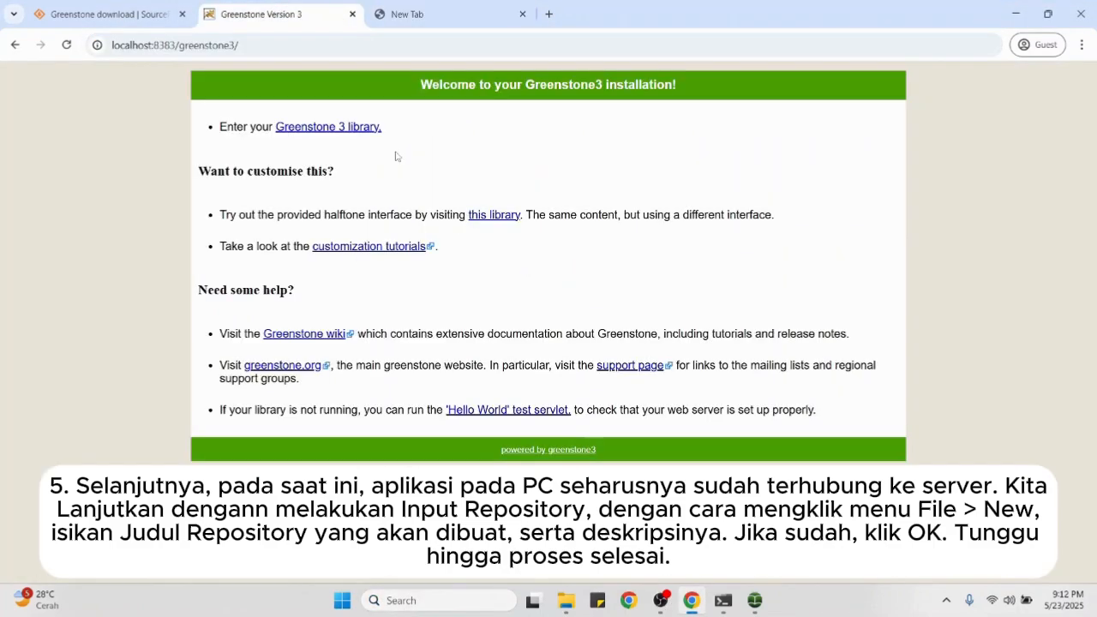
{"action": "left_click", "coordinate": [347, 135]}
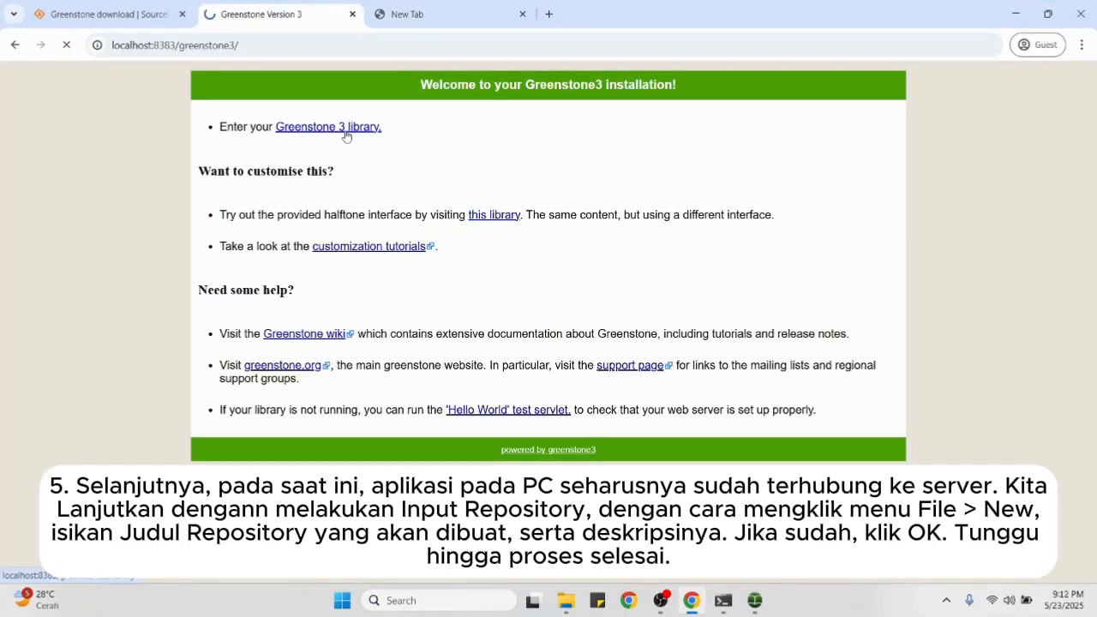
{"action": "left_click", "coordinate": [360, 44]}
{"action": "left_click", "coordinate": [403, 15]}
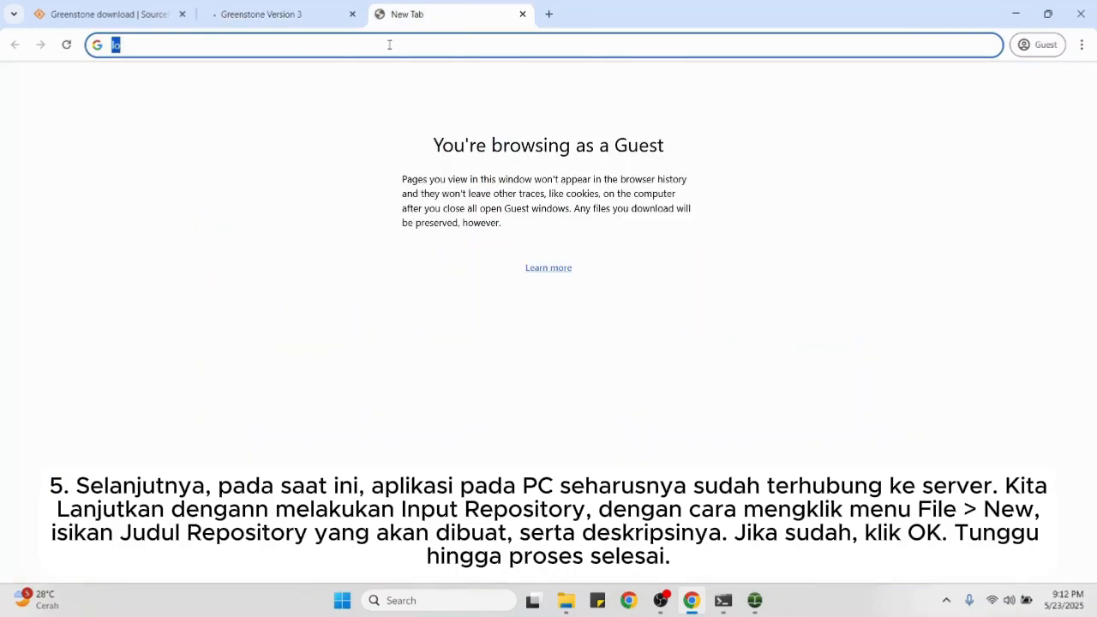
{"action": "left_click", "coordinate": [353, 15]}
{"action": "type", "text": "localhost:8383/greenstone3/"}
{"action": "key", "text": "Return"}
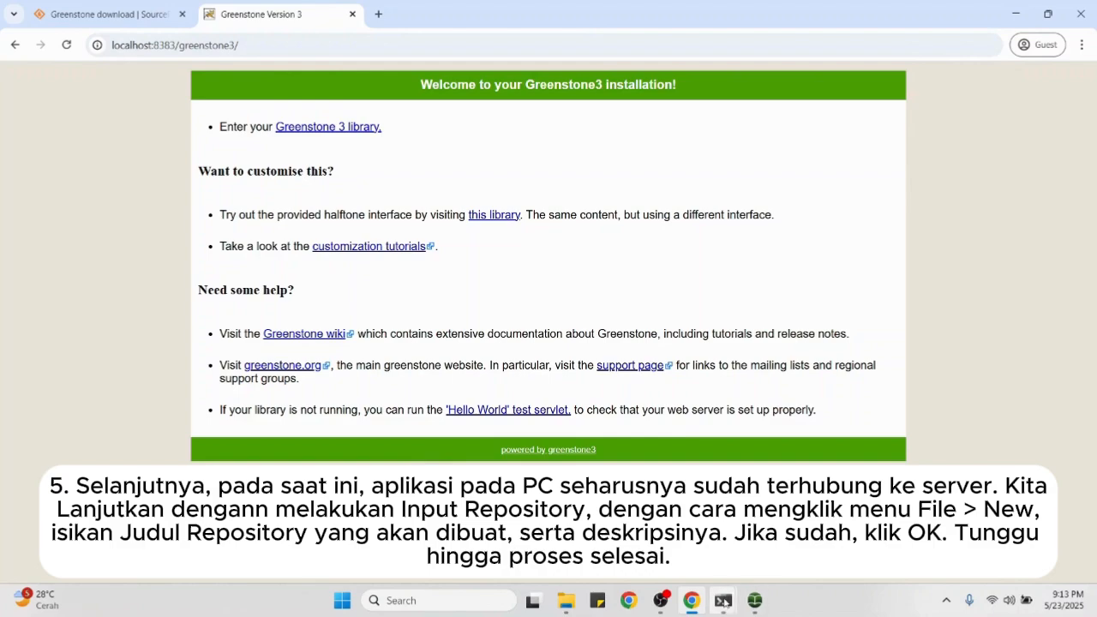
{"action": "left_click", "coordinate": [758, 605]}
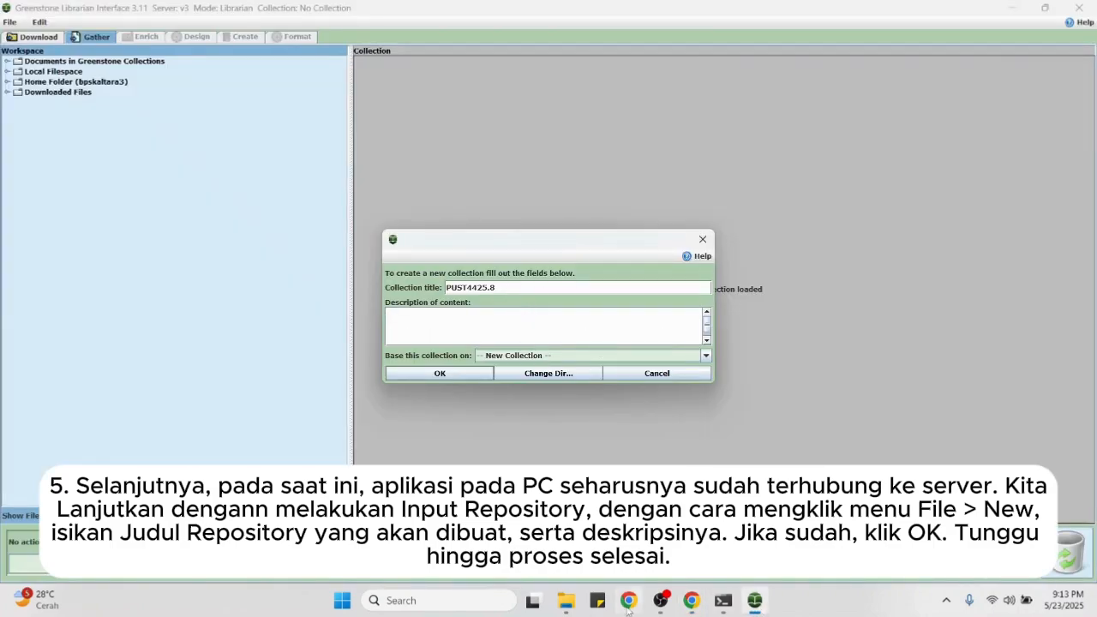
Step: Google 'lorem ipsum example' in a new tab and select its sample paragraph
{"action": "left_click", "coordinate": [691, 600]}
{"action": "left_click", "coordinate": [374, 13]}
{"action": "type", "text": "lorem imp"}
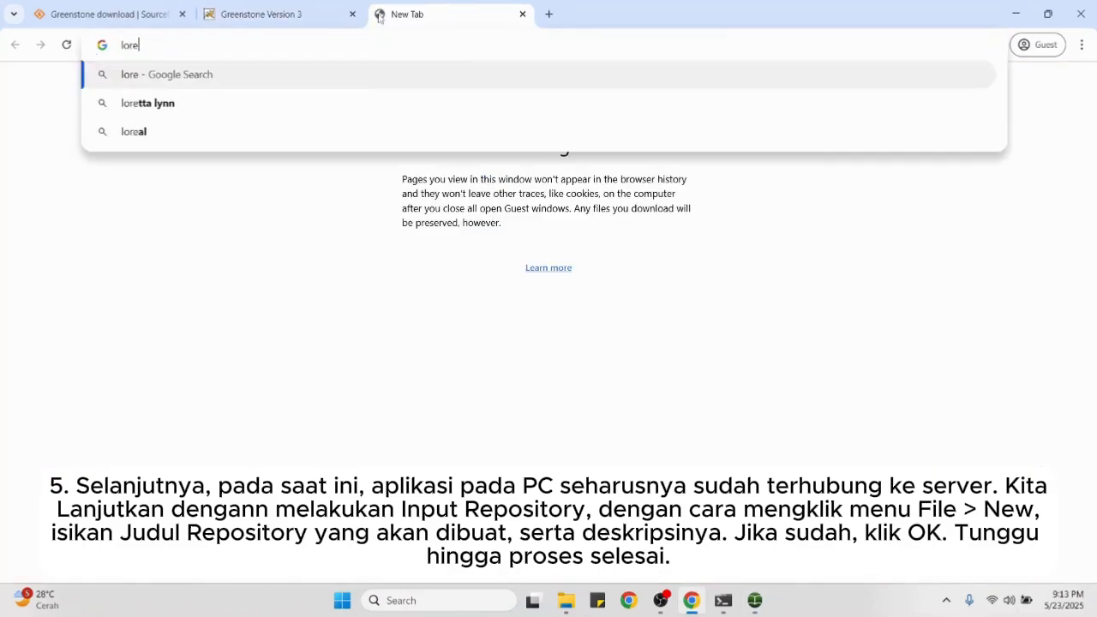
{"action": "key", "text": "BackSpace"}
{"action": "key", "text": "BackSpace"}
{"action": "type", "text": "psum "}
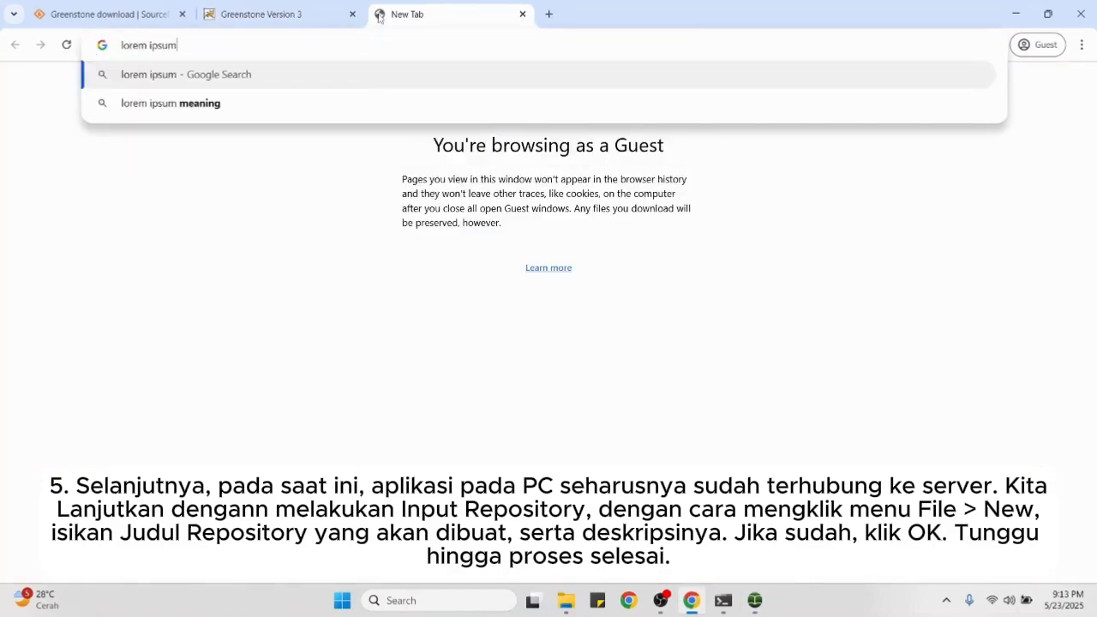
{"action": "type", "text": "example"}
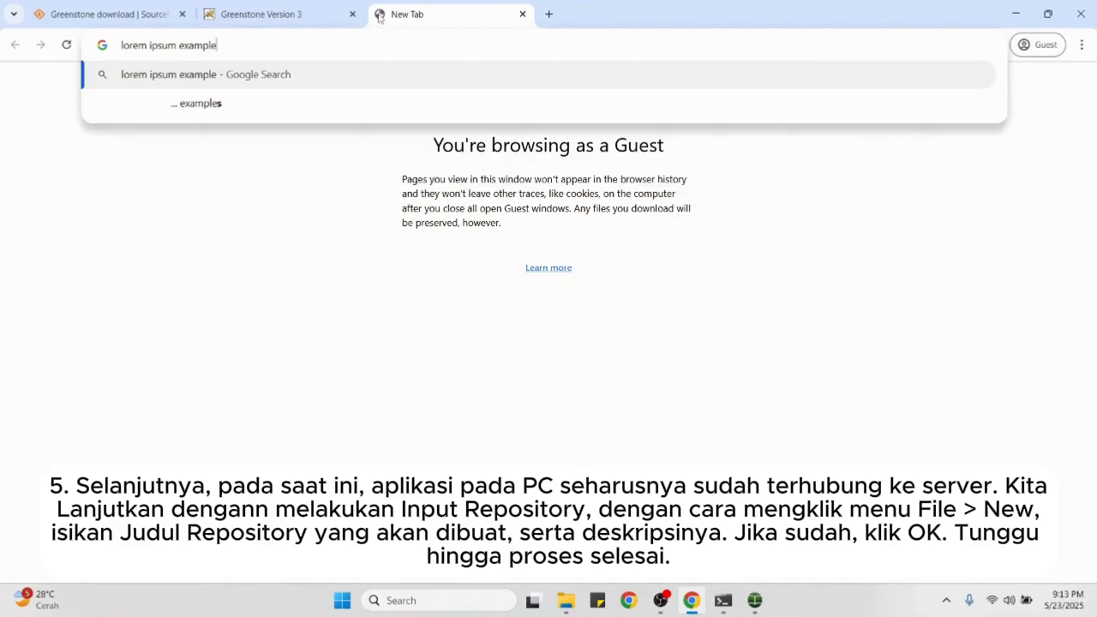
{"action": "key", "text": "Return"}
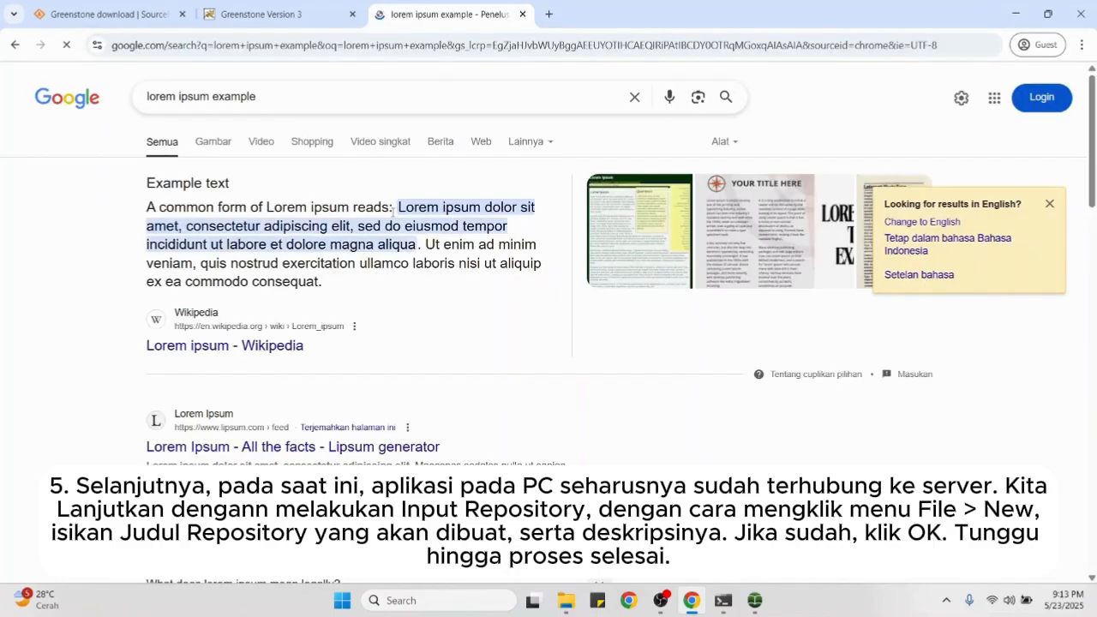
{"action": "left_click_drag", "start_coordinate": [398, 207], "coordinate": [336, 292]}
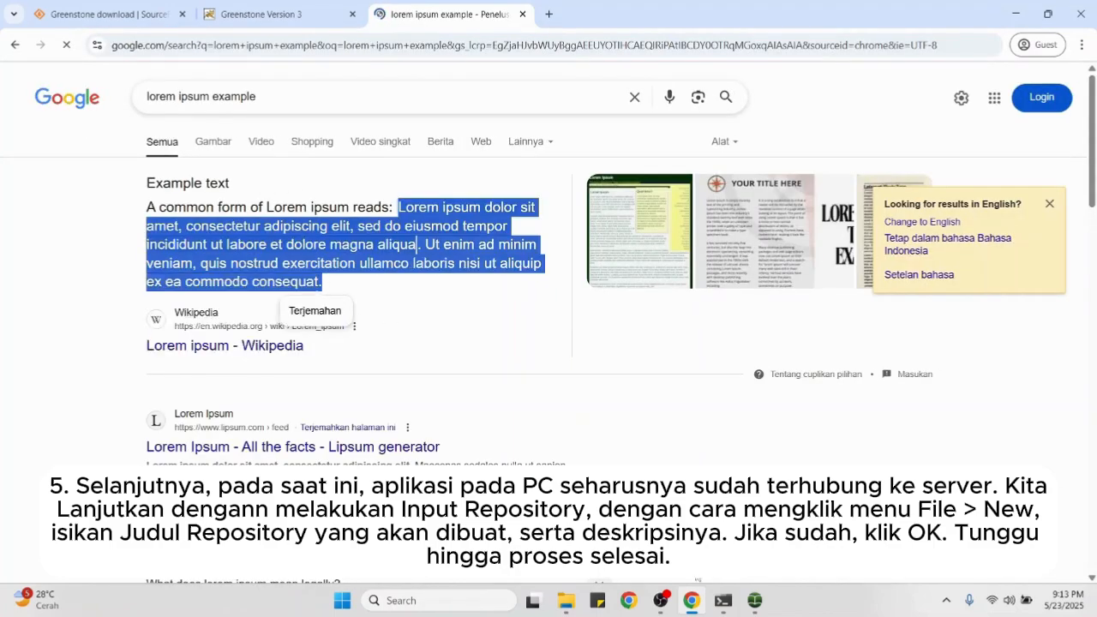
{"action": "left_click", "coordinate": [691, 601]}
Step: Paste the lorem ipsum text as the collection description and create the PUST4425.8 collection
{"action": "left_click", "coordinate": [545, 332]}
{"action": "key", "text": "ctrl+v"}
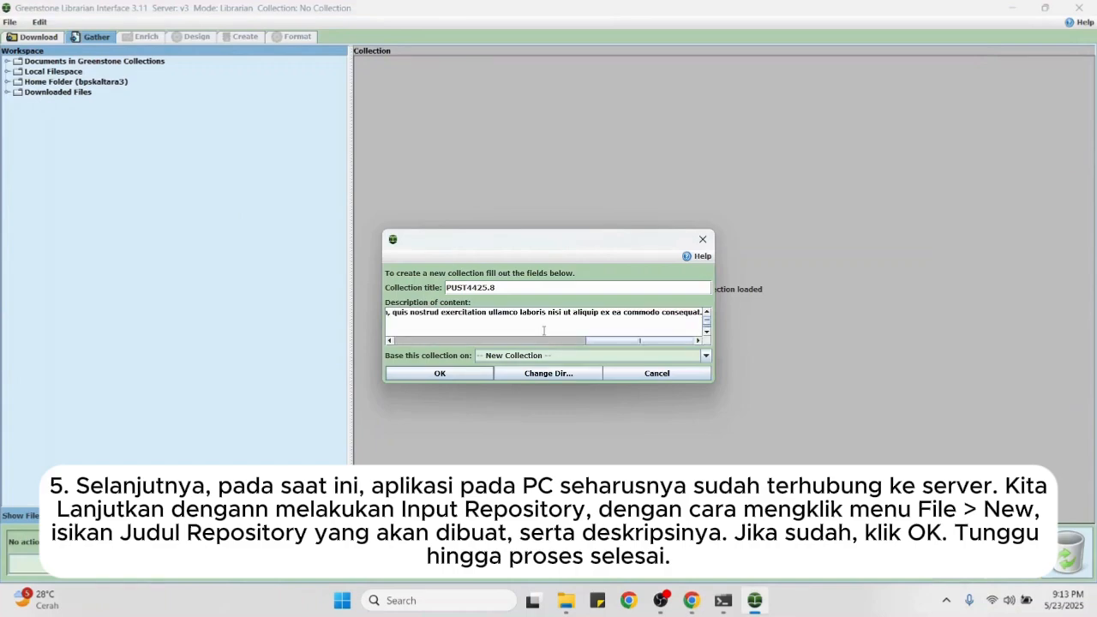
{"action": "left_click_drag", "start_coordinate": [602, 341], "coordinate": [406, 342]}
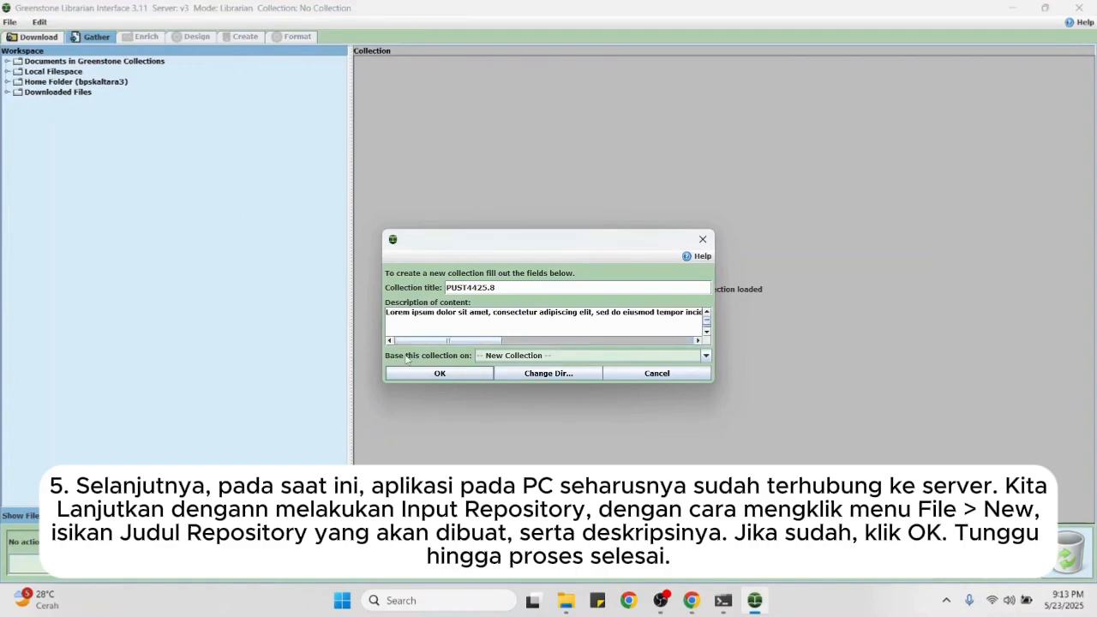
{"action": "left_click", "coordinate": [467, 375]}
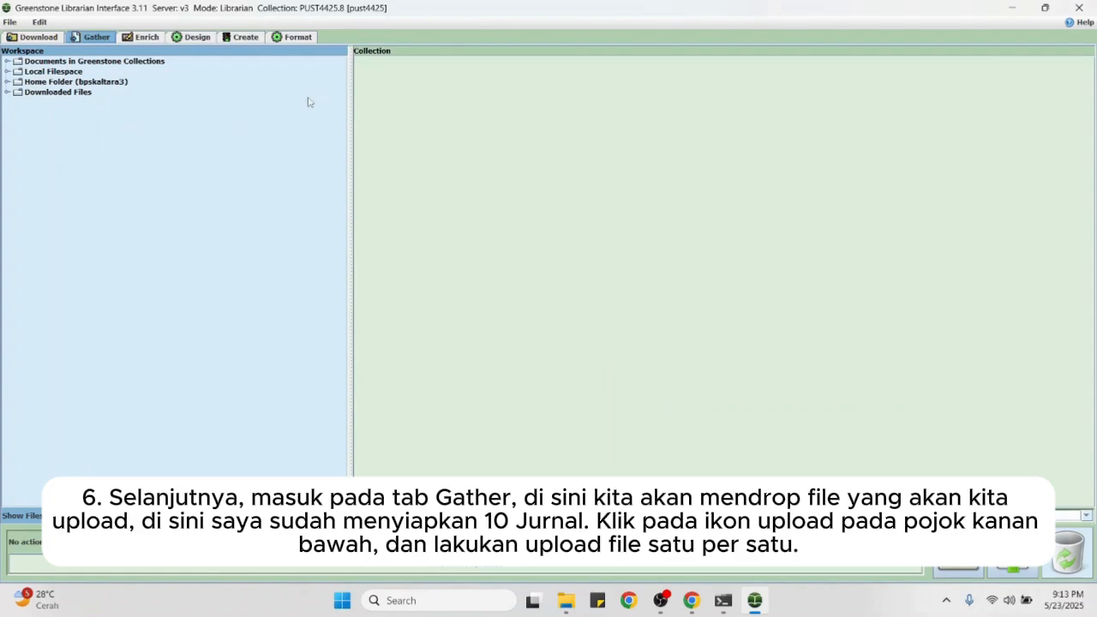
Step: Open the PUST4425.8 collection from localsite and return to the Gather view
{"action": "left_click", "coordinate": [7, 63]}
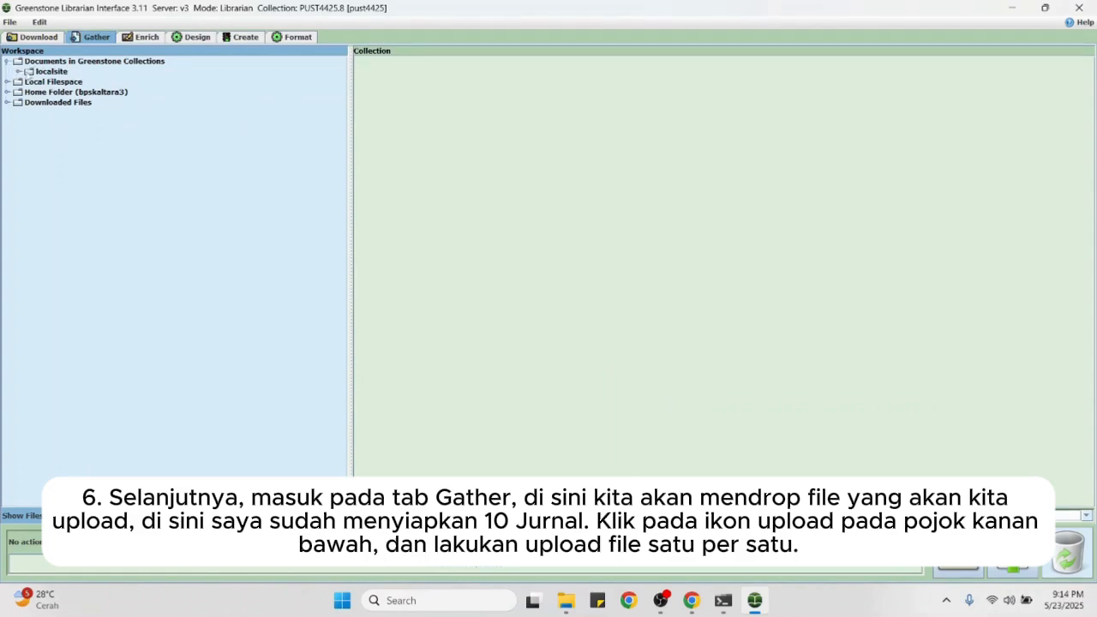
{"action": "left_click", "coordinate": [18, 72]}
{"action": "left_click", "coordinate": [90, 93]}
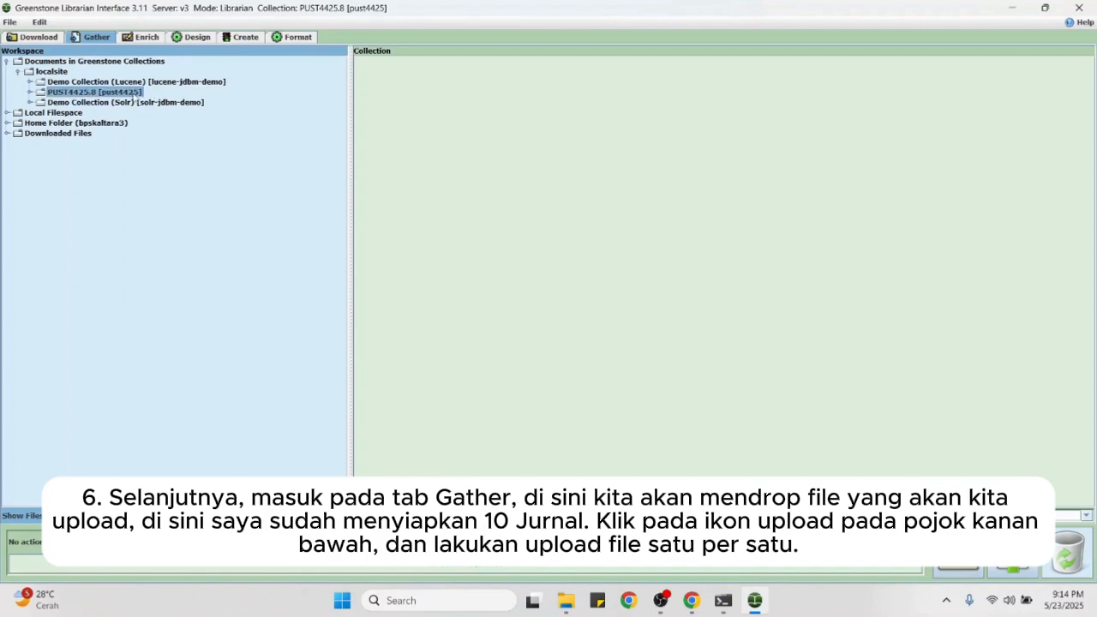
{"action": "left_click", "coordinate": [98, 37]}
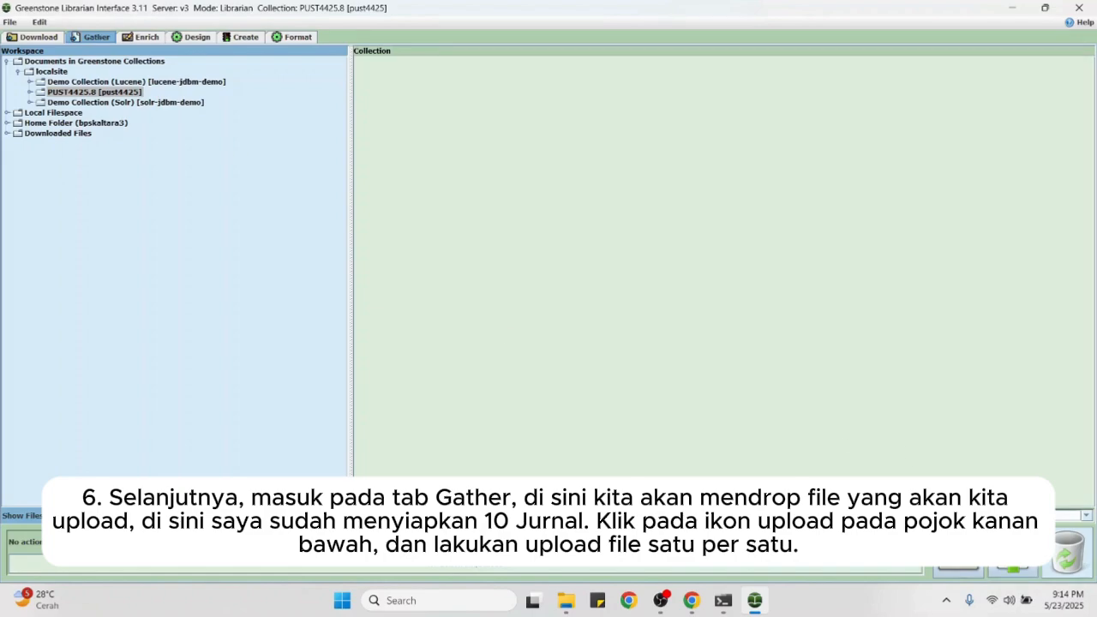
Step: Browse the upload dialog to the Jurnal Perpustakaan folder on the DATA (D:) drive
{"action": "left_click", "coordinate": [1012, 568]}
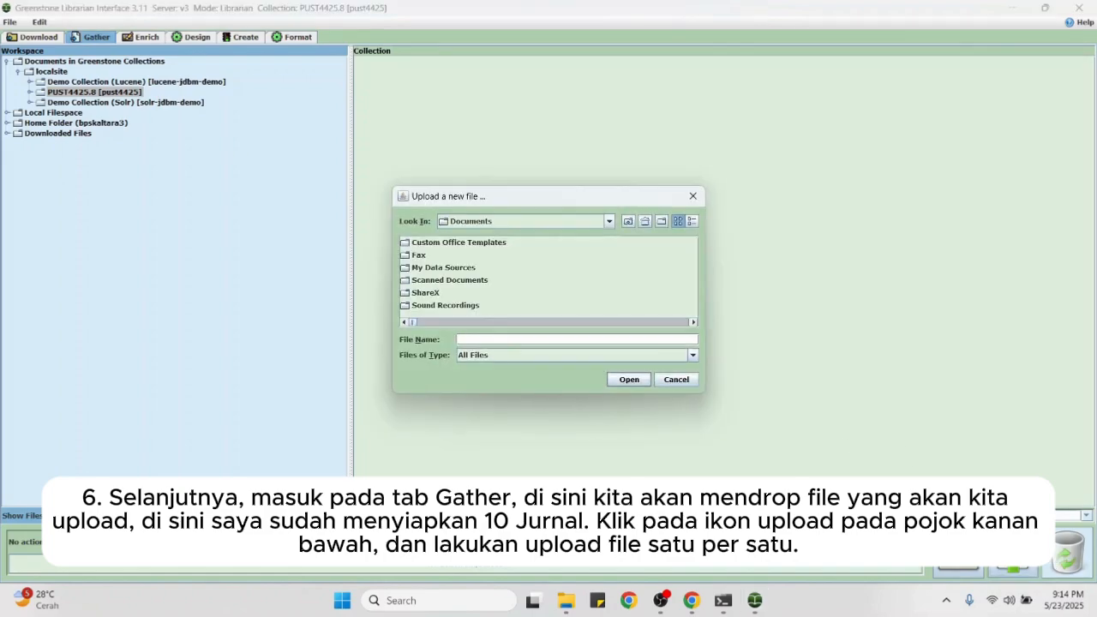
{"action": "left_click", "coordinate": [611, 221]}
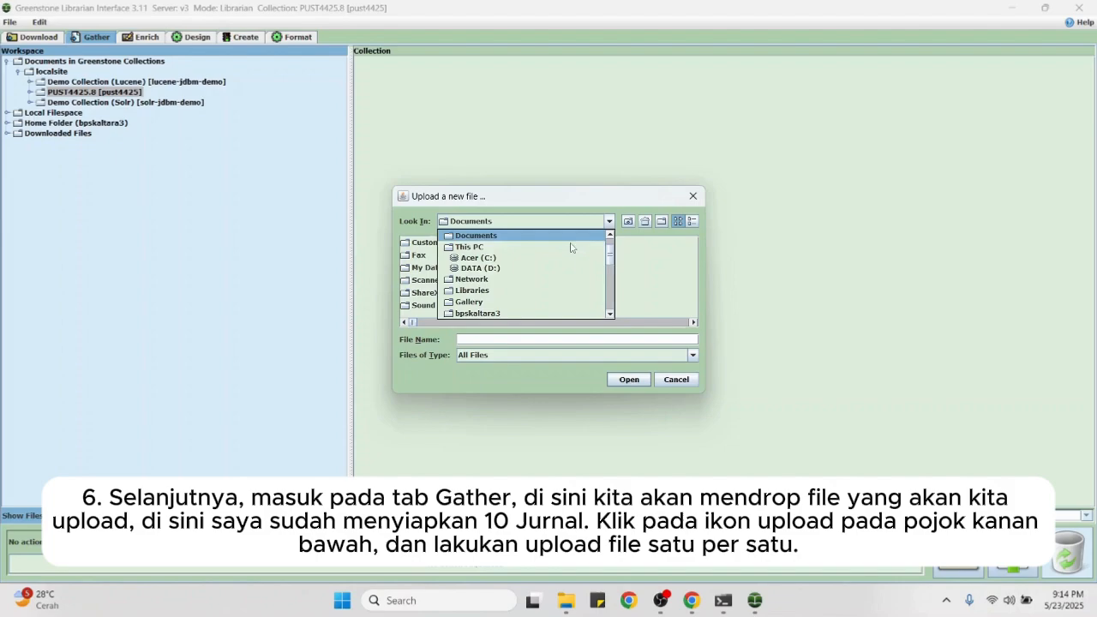
{"action": "left_click", "coordinate": [501, 268]}
{"action": "left_click", "coordinate": [473, 246]}
{"action": "double_click", "coordinate": [474, 247]}
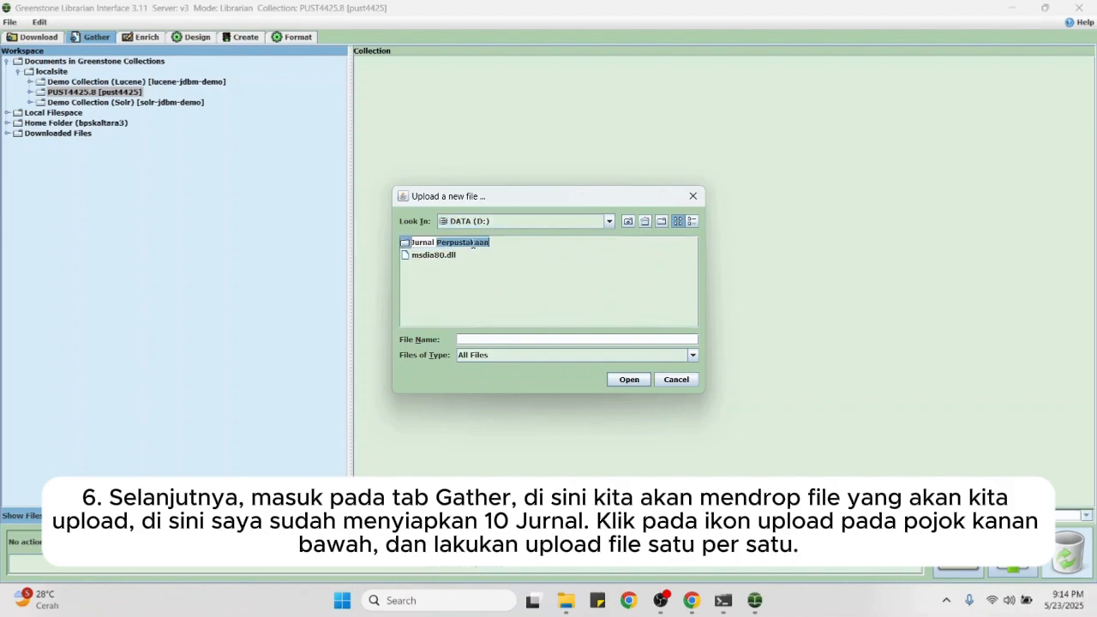
{"action": "left_click", "coordinate": [503, 249]}
{"action": "left_click", "coordinate": [485, 246]}
{"action": "left_click", "coordinate": [630, 379]}
Step: Upload the Digital technology utilization journal PDF into the collection
{"action": "left_click", "coordinate": [542, 269]}
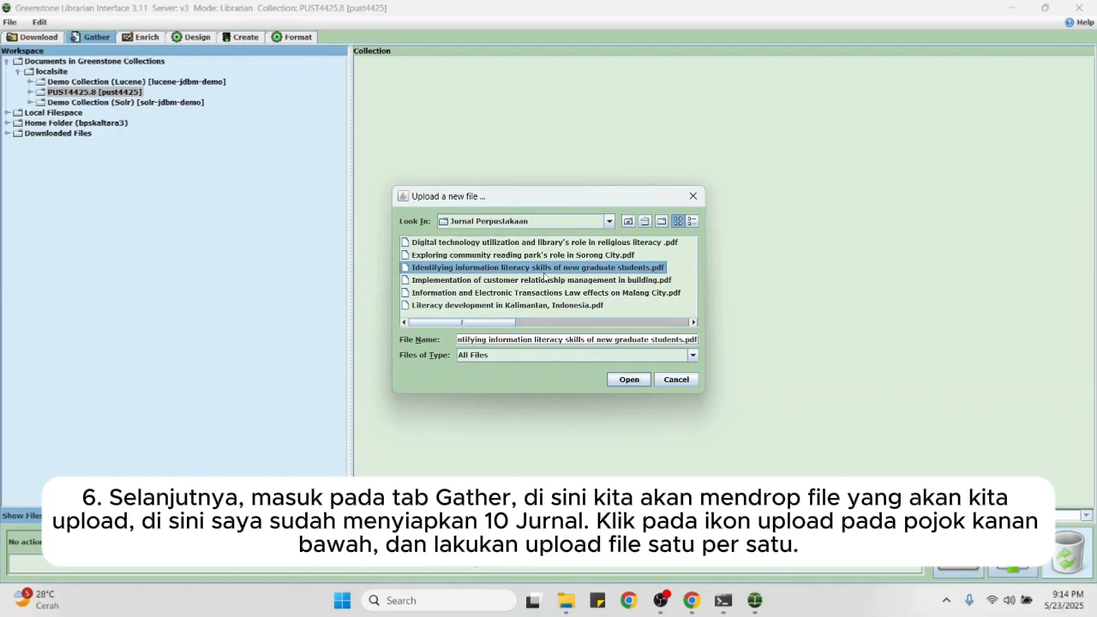
{"action": "left_click", "coordinate": [598, 247]}
{"action": "left_click", "coordinate": [625, 256]}
{"action": "left_click", "coordinate": [629, 246]}
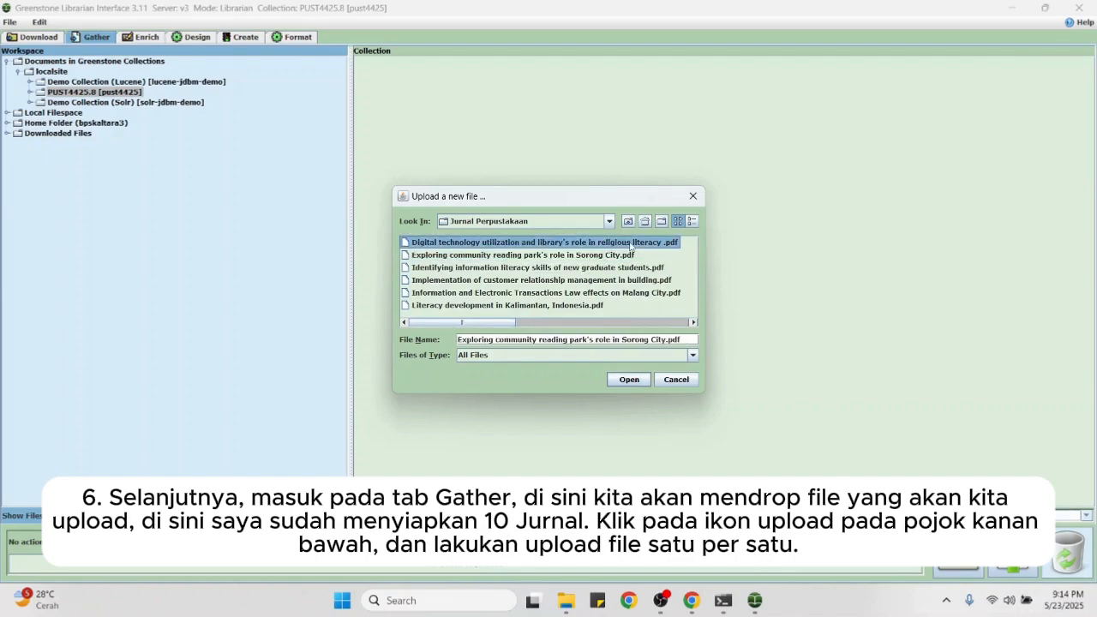
{"action": "left_click", "coordinate": [614, 305]}
{"action": "left_click", "coordinate": [584, 297]}
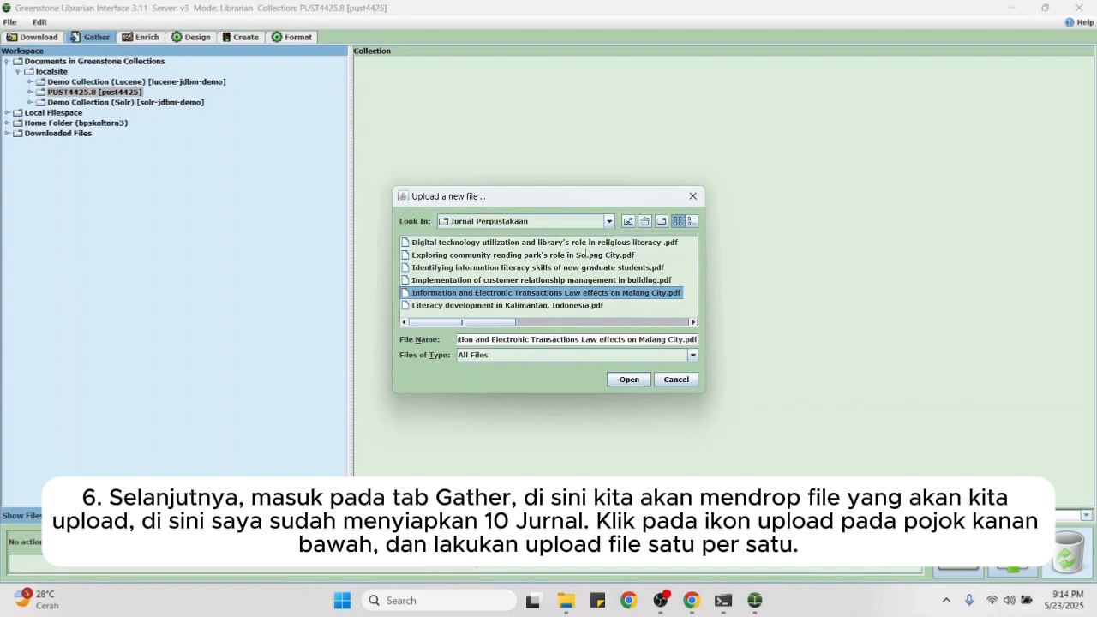
{"action": "left_click", "coordinate": [619, 244]}
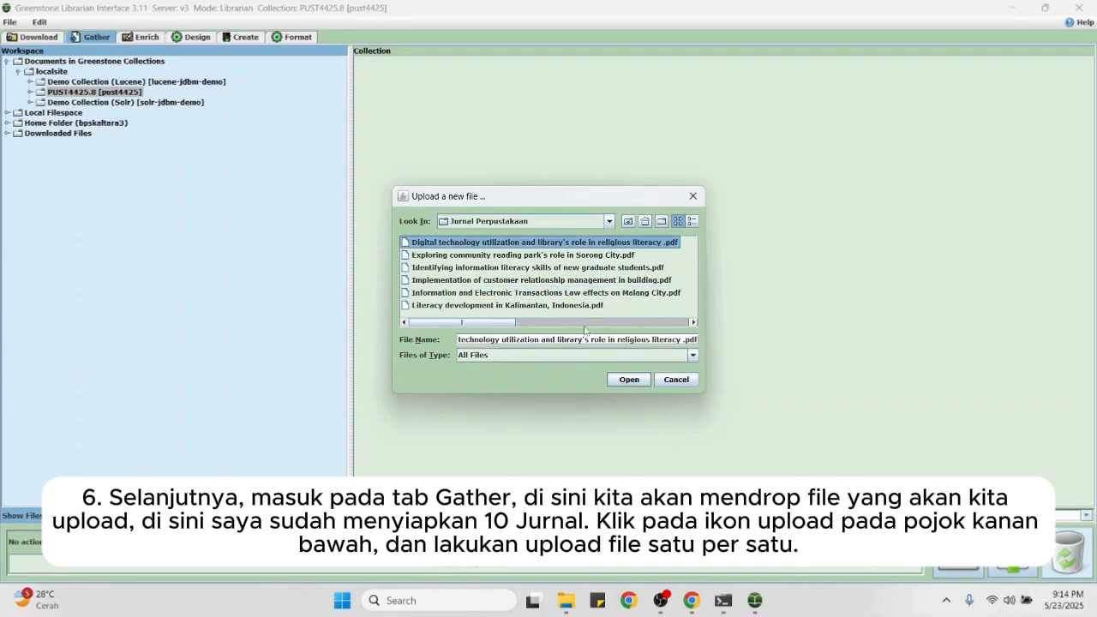
{"action": "left_click", "coordinate": [684, 323]}
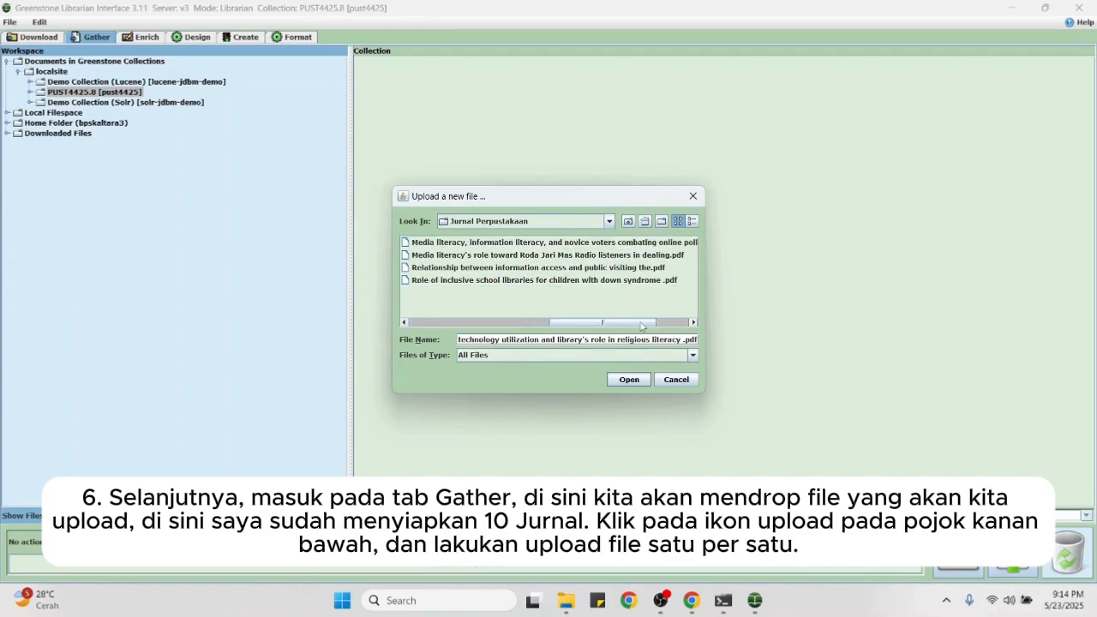
{"action": "left_click", "coordinate": [545, 322]}
{"action": "left_click", "coordinate": [543, 256]}
{"action": "left_click", "coordinate": [567, 269]}
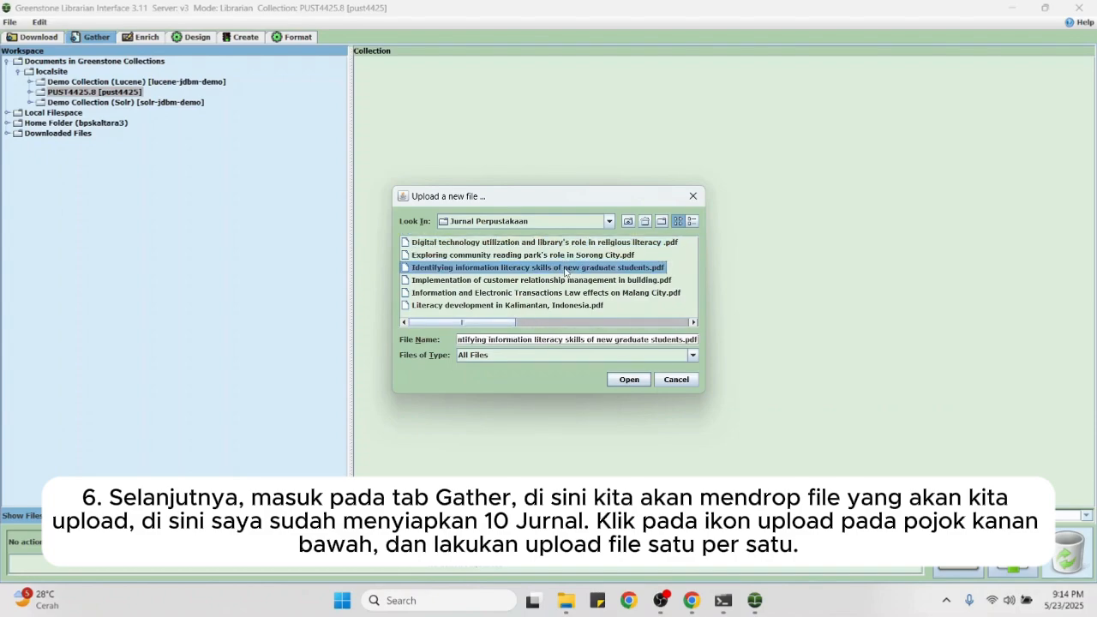
{"action": "left_click", "coordinate": [555, 244]}
{"action": "left_click", "coordinate": [630, 379]}
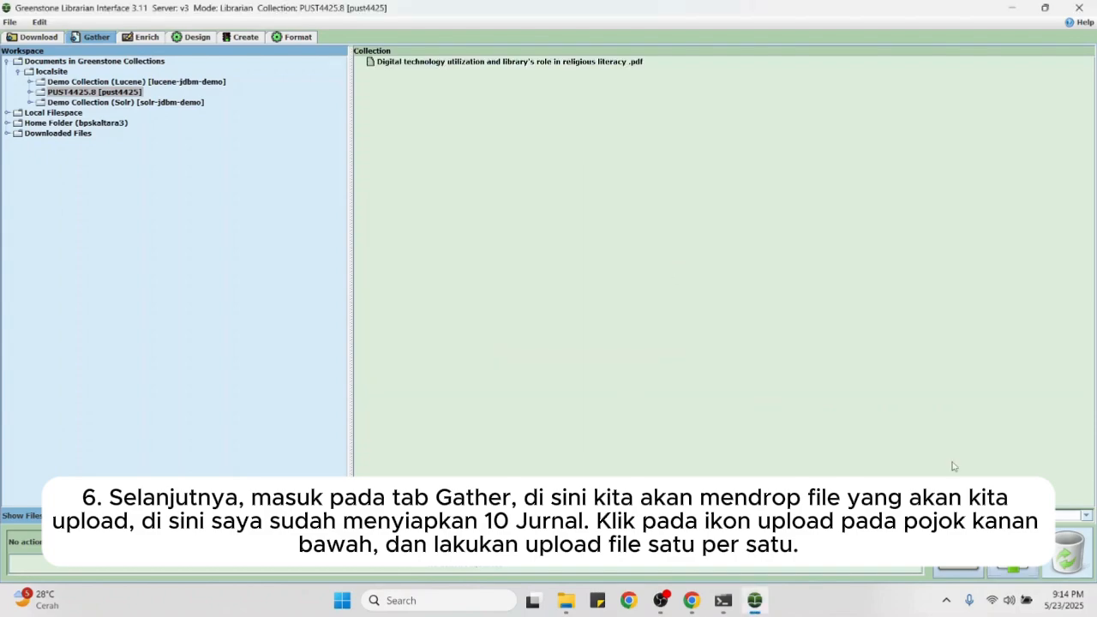
Step: Upload the community reading park, information literacy skills, customer relationship and Electronic Transactions Law journals
{"action": "left_click", "coordinate": [1014, 569]}
{"action": "double_click", "coordinate": [526, 255]}
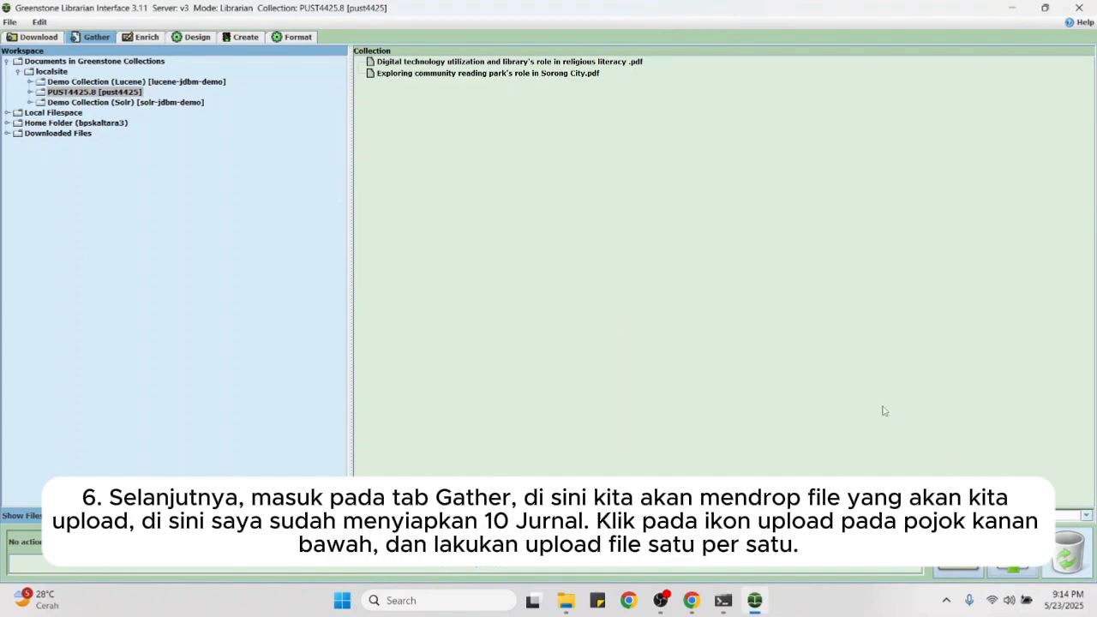
{"action": "left_click", "coordinate": [1014, 570]}
{"action": "double_click", "coordinate": [514, 268]}
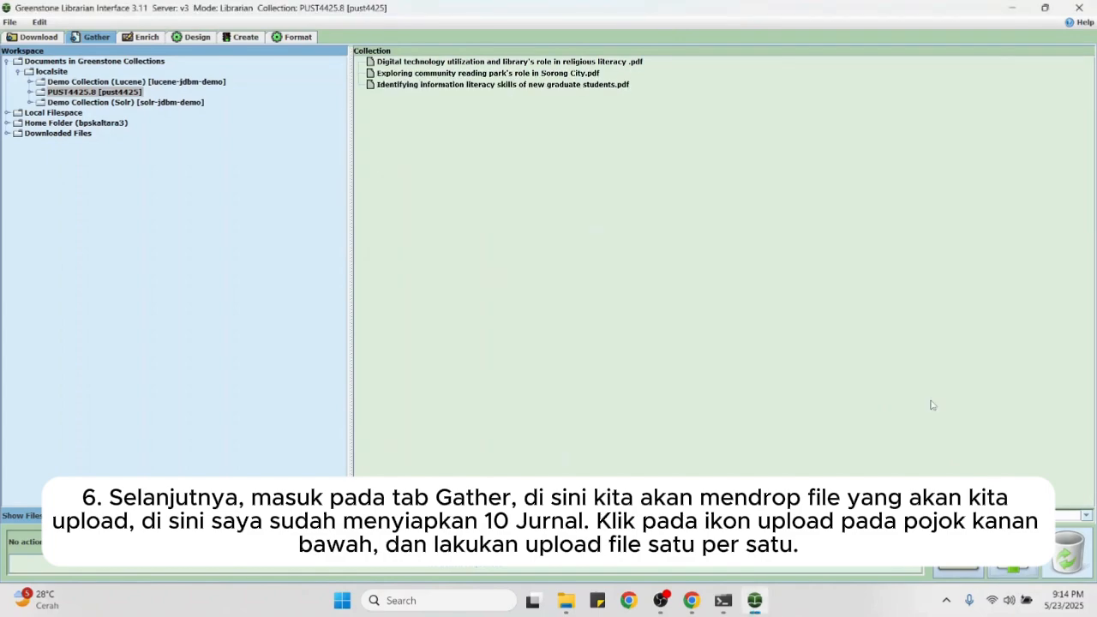
{"action": "left_click", "coordinate": [1013, 569]}
{"action": "double_click", "coordinate": [506, 280]}
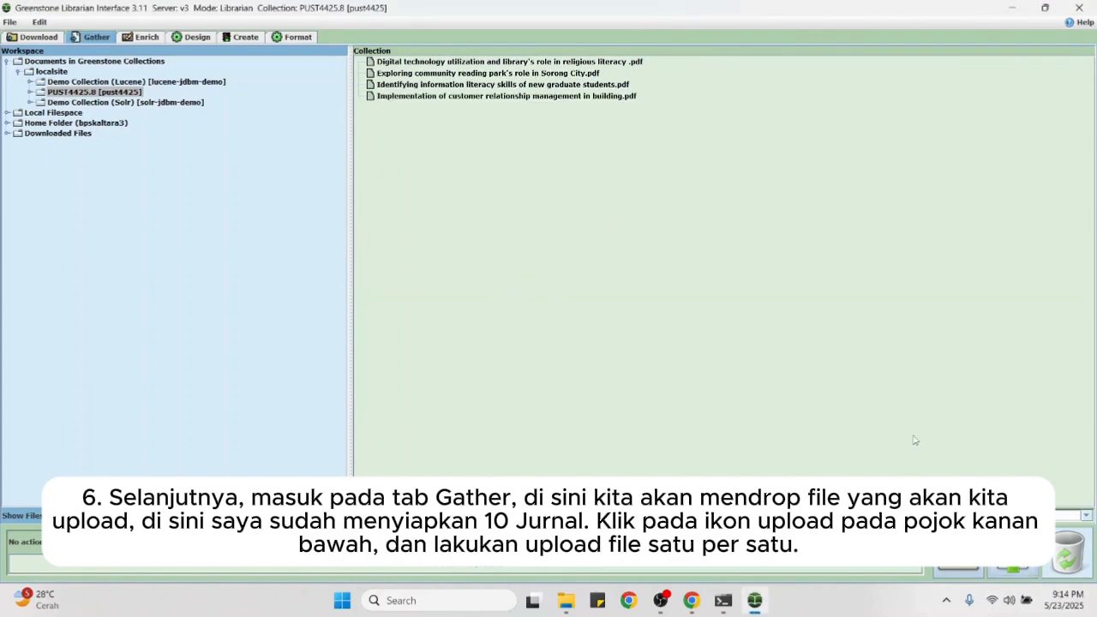
{"action": "left_click", "coordinate": [1014, 569]}
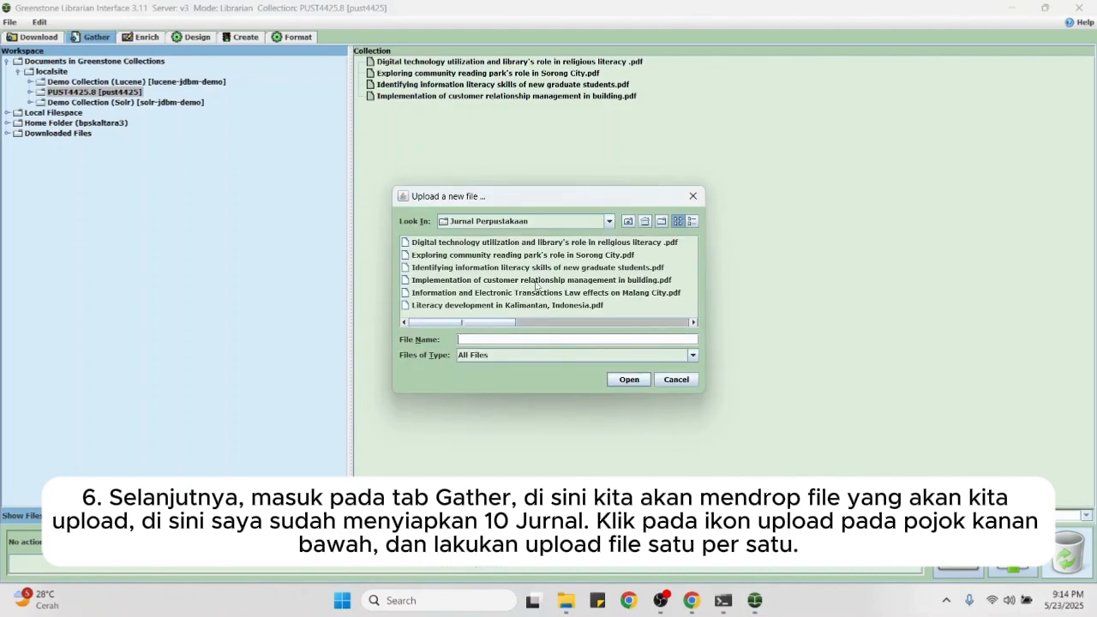
{"action": "left_click", "coordinate": [536, 283]}
{"action": "double_click", "coordinate": [559, 293]}
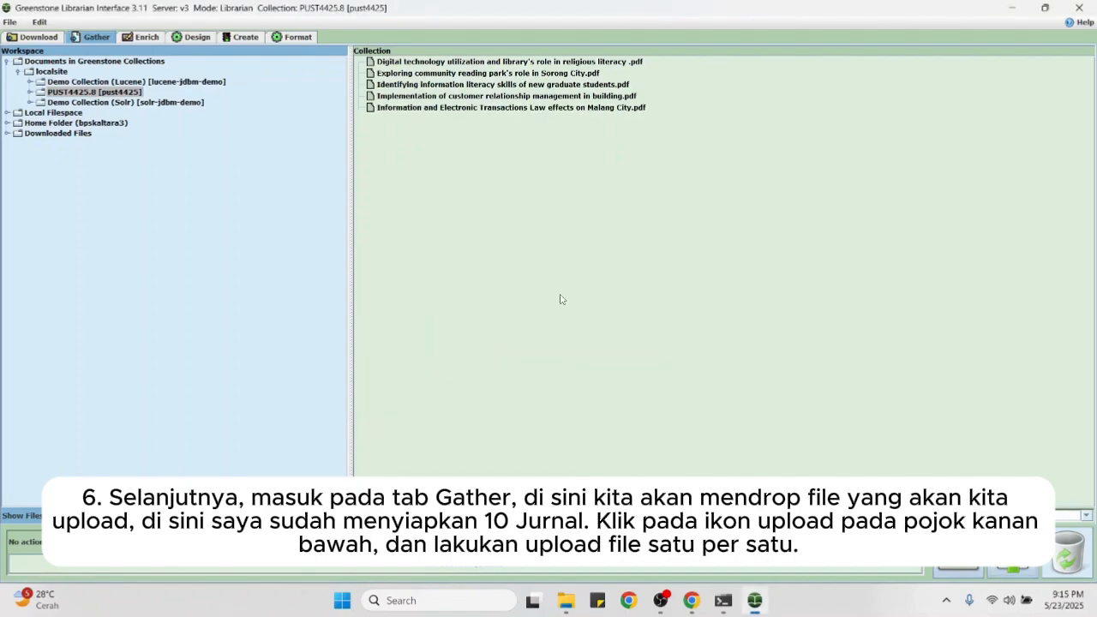
Step: Upload the Kalimantan literacy, novice voters, Radio listeners, information access and inclusive school libraries journals
{"action": "left_click", "coordinate": [1013, 569]}
{"action": "double_click", "coordinate": [559, 306]}
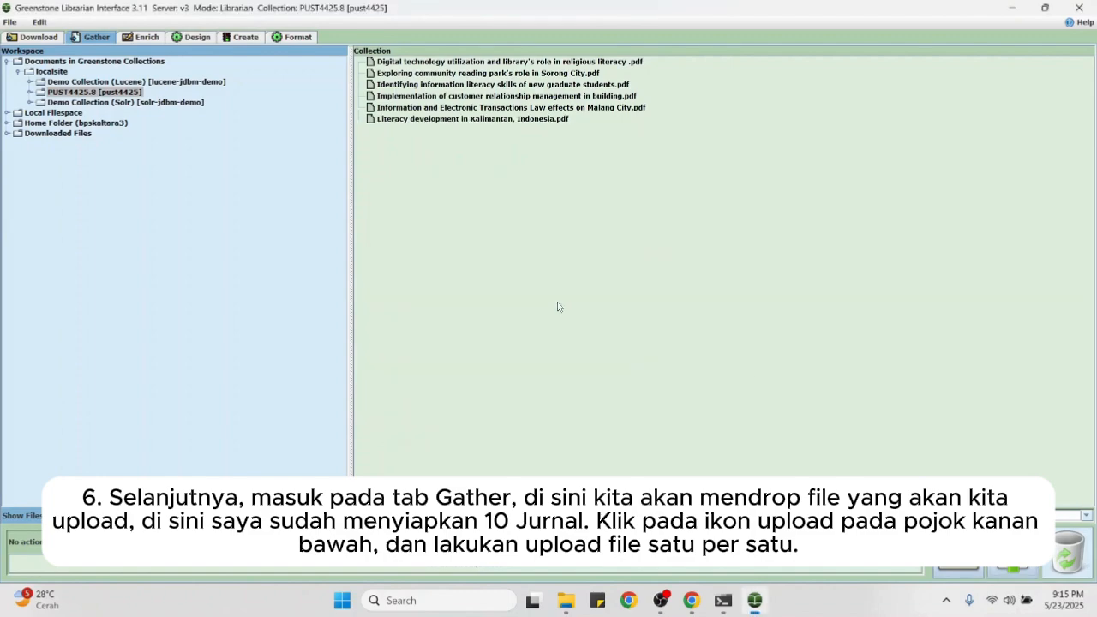
{"action": "left_click", "coordinate": [1014, 570]}
{"action": "left_click", "coordinate": [666, 322]}
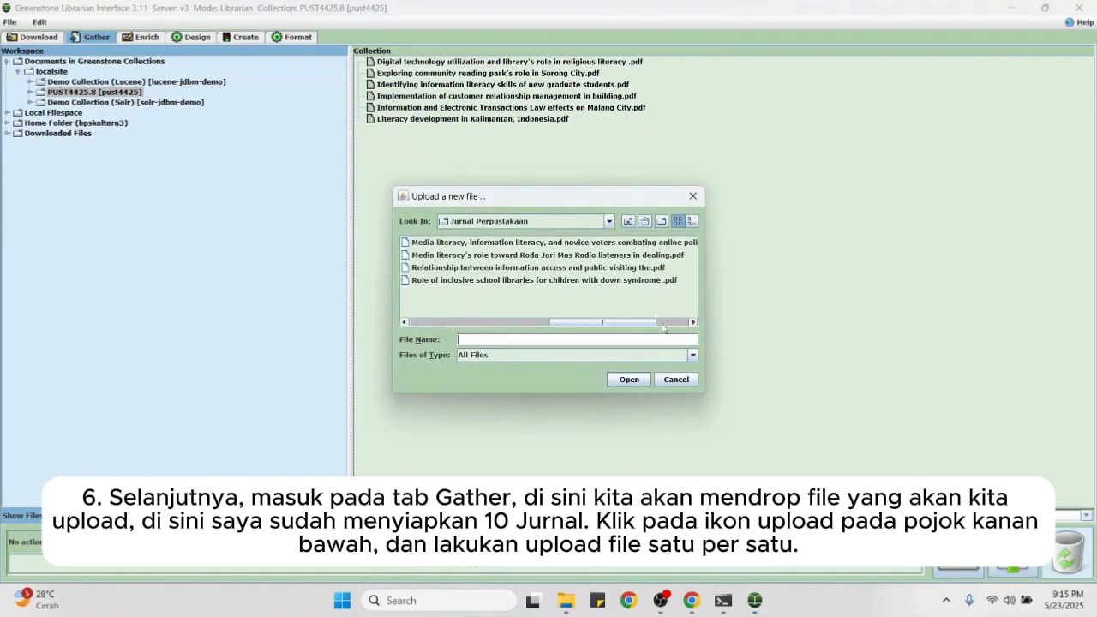
{"action": "double_click", "coordinate": [523, 242]}
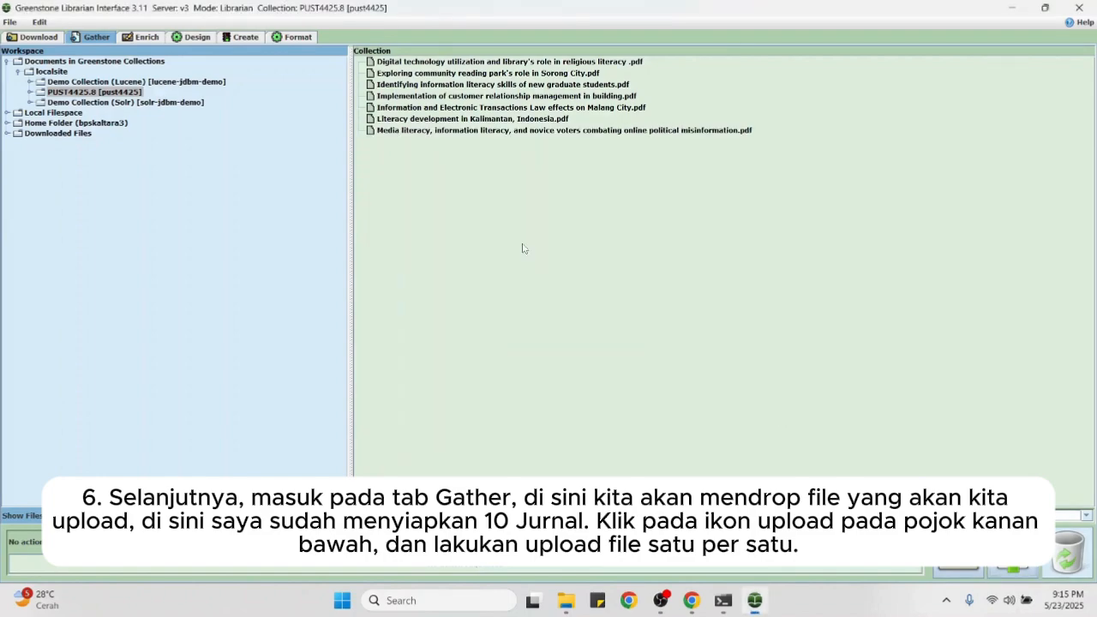
{"action": "left_click", "coordinate": [1014, 569]}
{"action": "left_click", "coordinate": [625, 322]}
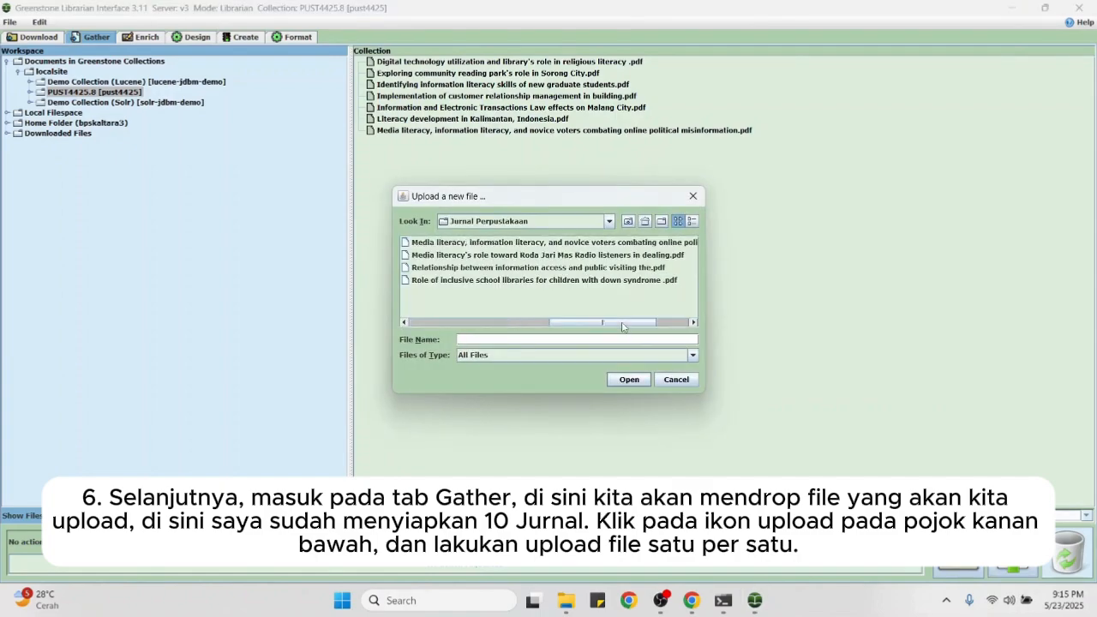
{"action": "double_click", "coordinate": [530, 257]}
{"action": "left_click", "coordinate": [1013, 570]}
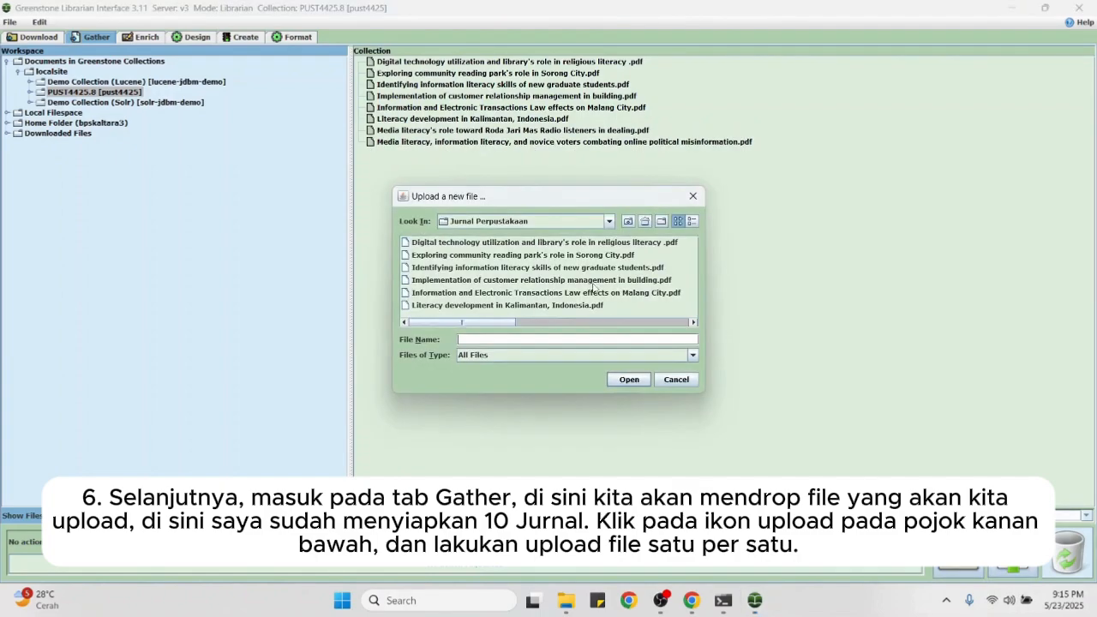
{"action": "left_click", "coordinate": [629, 330]}
{"action": "double_click", "coordinate": [536, 268]}
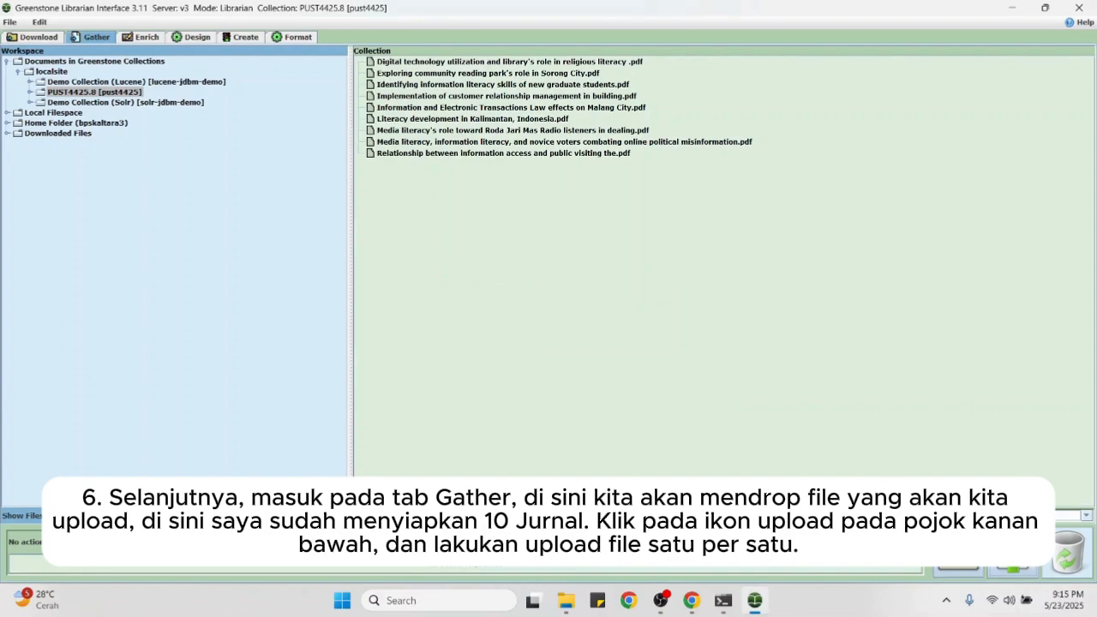
{"action": "left_click", "coordinate": [1013, 569]}
{"action": "left_click", "coordinate": [594, 318]}
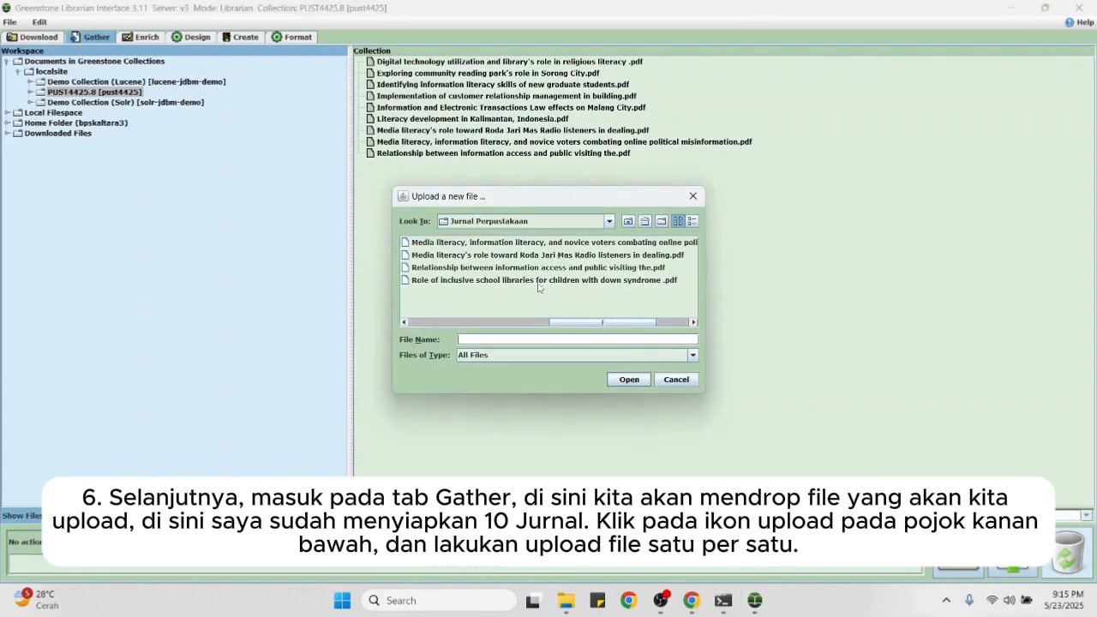
{"action": "double_click", "coordinate": [538, 282]}
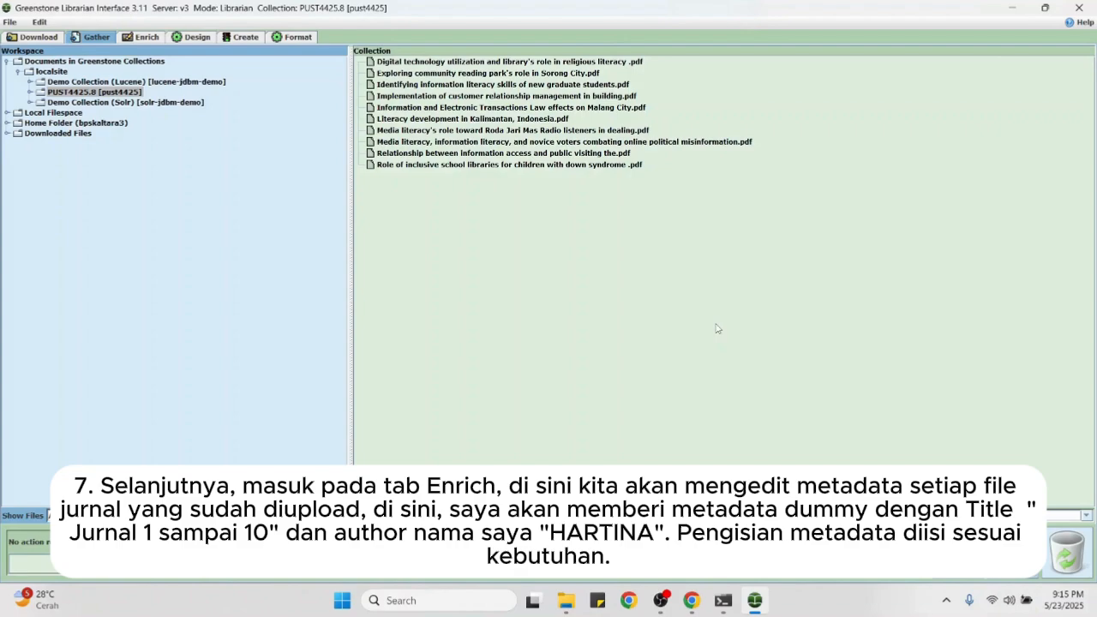
Step: In Enrich, widen the document list and select dc.Title for the information literacy skills document
{"action": "left_click", "coordinate": [144, 37]}
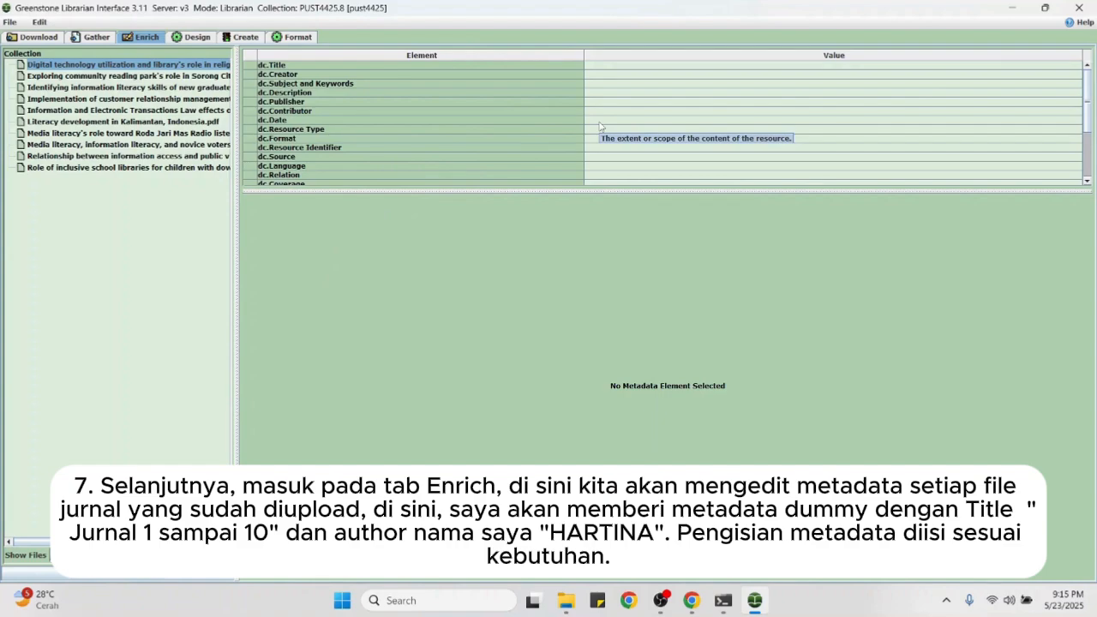
{"action": "left_click", "coordinate": [79, 76]}
{"action": "left_click", "coordinate": [101, 112]}
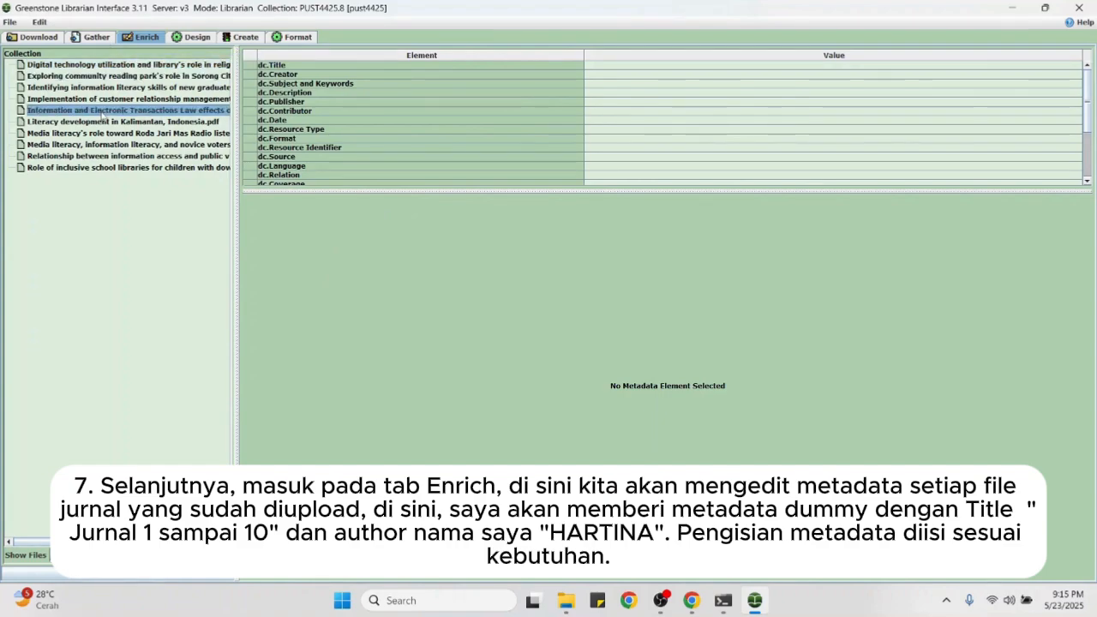
{"action": "left_click", "coordinate": [177, 68]}
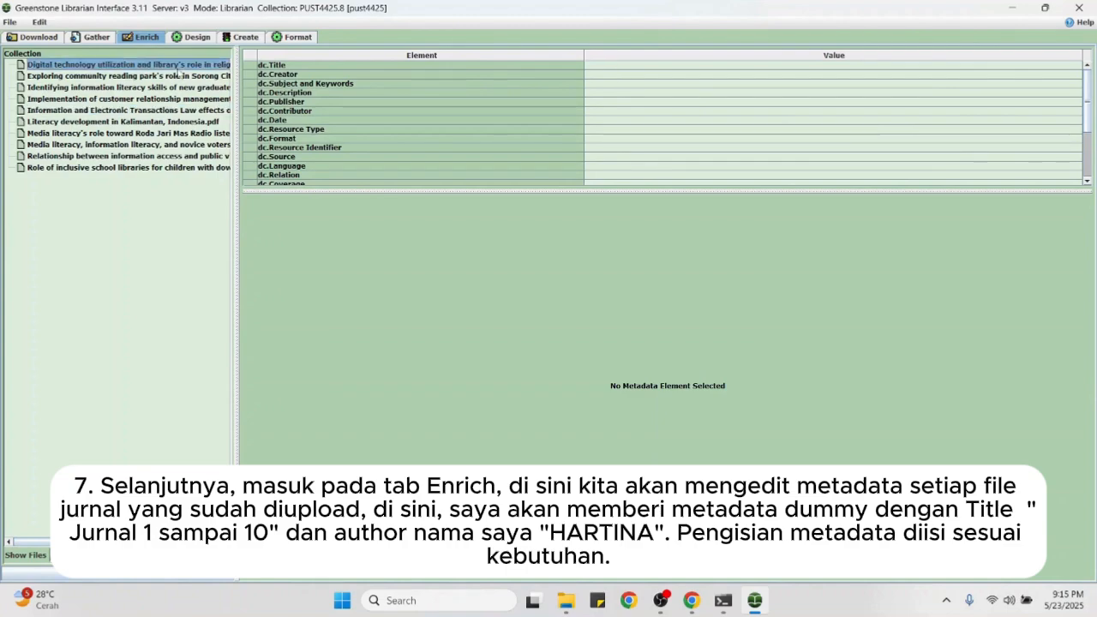
{"action": "left_click_drag", "start_coordinate": [237, 89], "coordinate": [368, 118]}
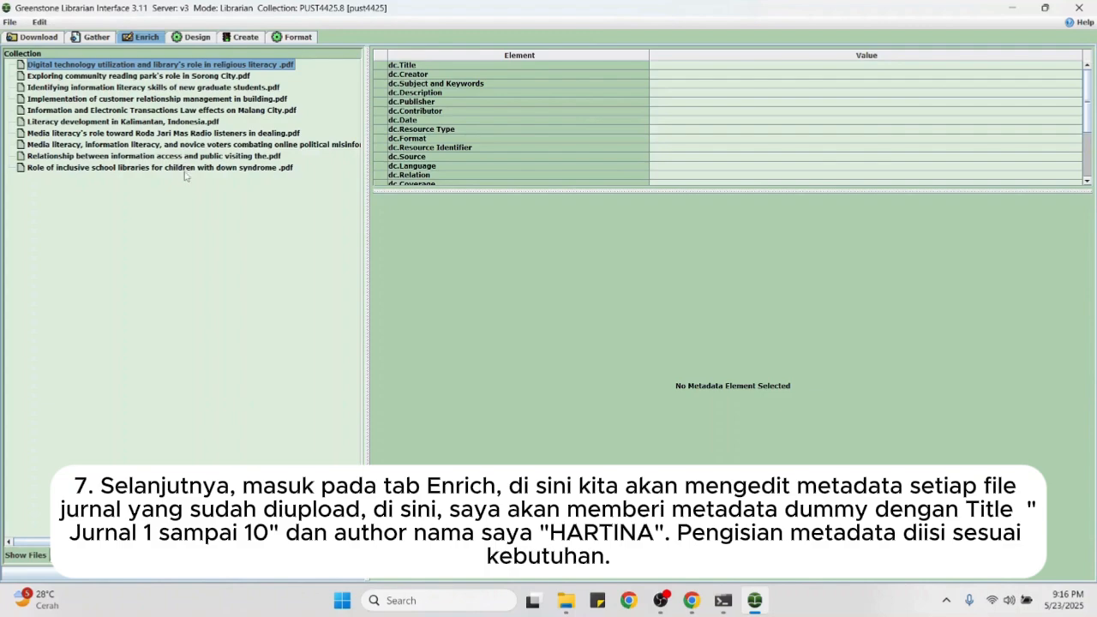
{"action": "left_click", "coordinate": [131, 88]}
{"action": "left_click", "coordinate": [699, 66]}
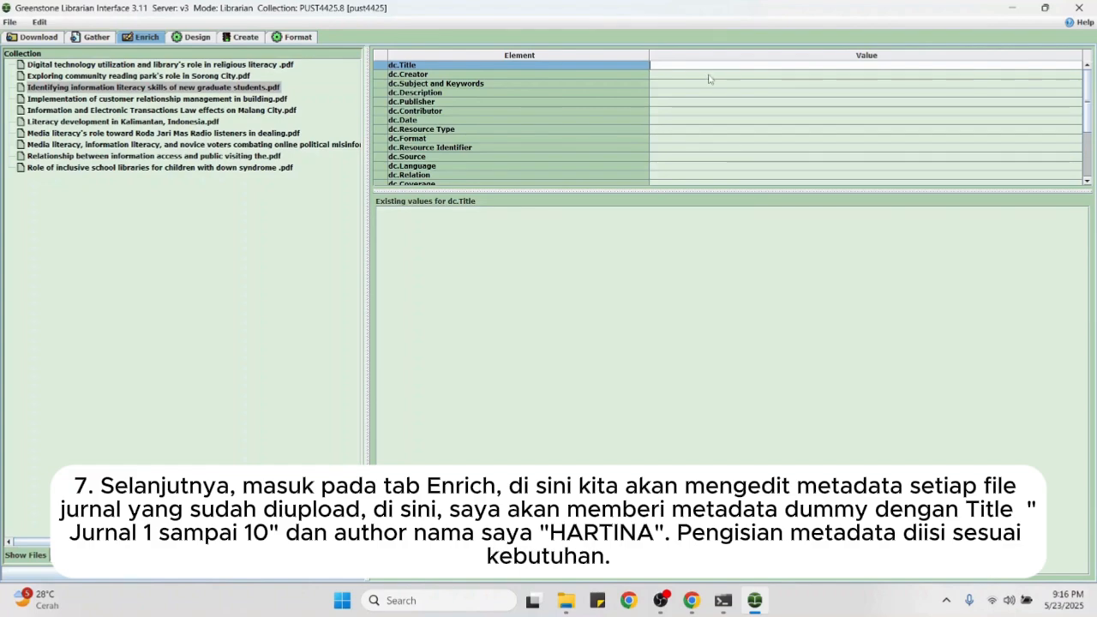
{"action": "key", "text": "Caps_Lock"}
{"action": "key", "text": "Caps_Lock"}
Step: Title the Digital technology and reading park documents Jurnal 1 and Jurnal 2, creator the author's name
{"action": "left_click", "coordinate": [169, 64]}
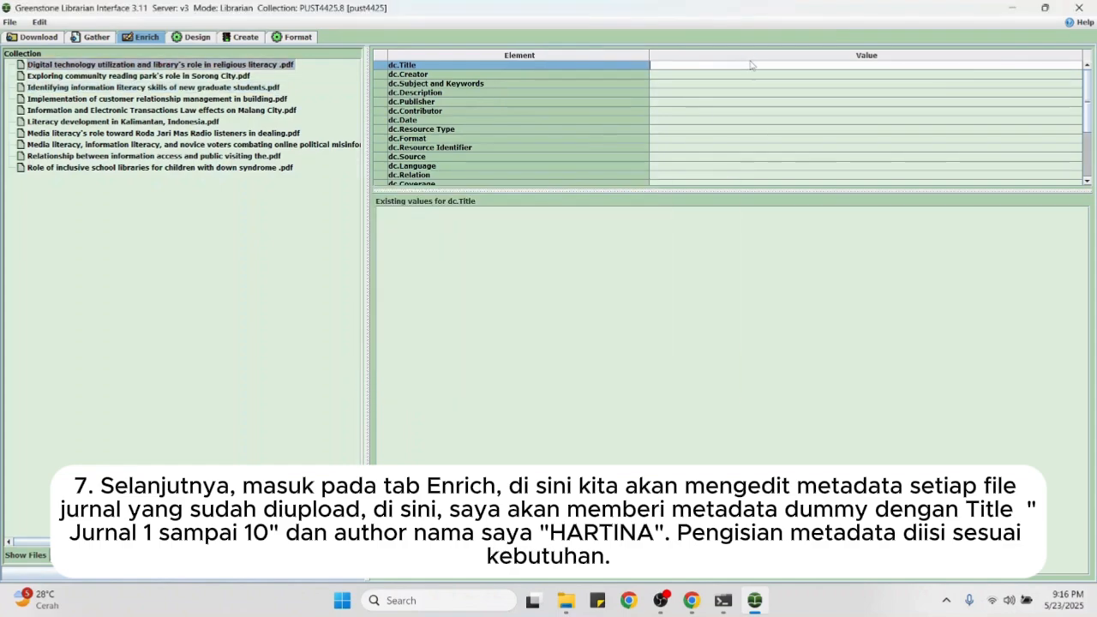
{"action": "left_click", "coordinate": [756, 65]}
{"action": "type", "text": "Jurnal 1"}
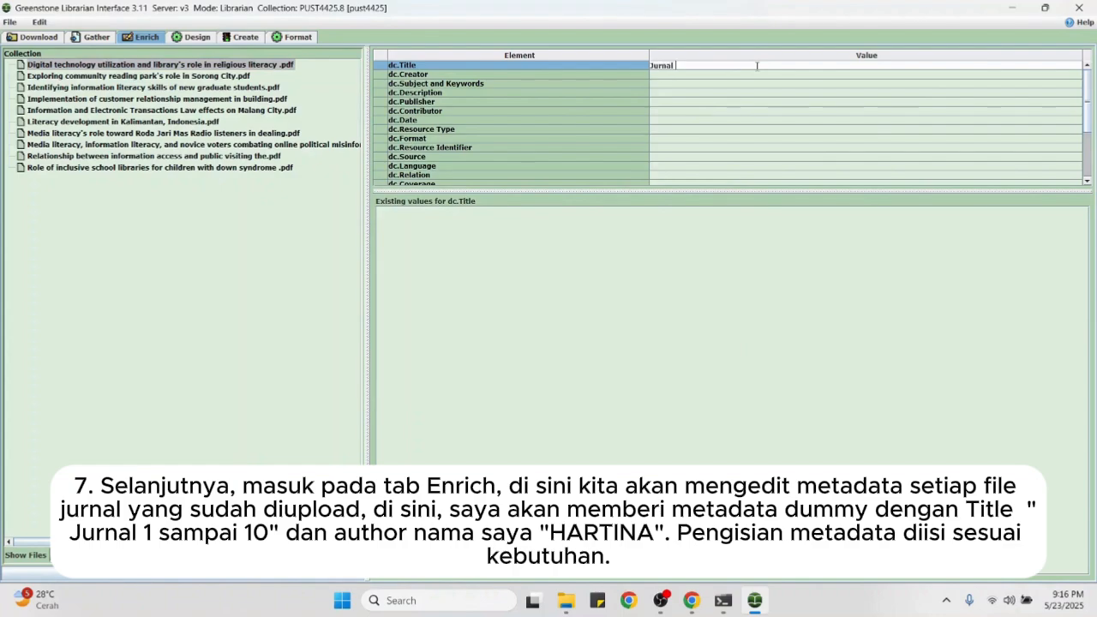
{"action": "left_click", "coordinate": [670, 76]}
{"action": "key", "text": "Caps_Lock"}
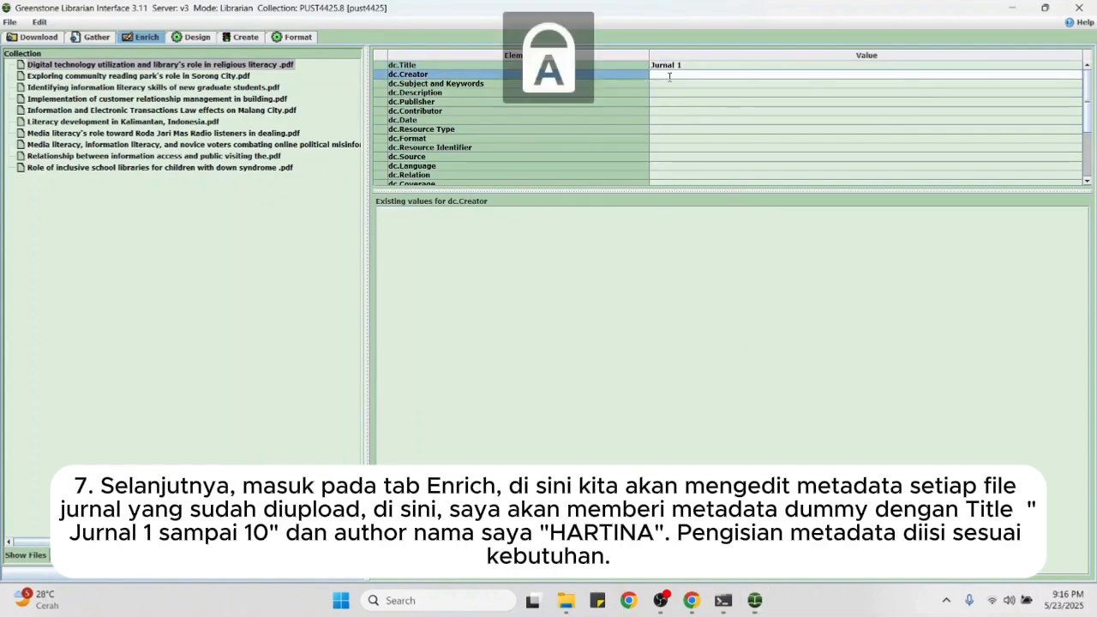
{"action": "type", "text": "HARTINA"}
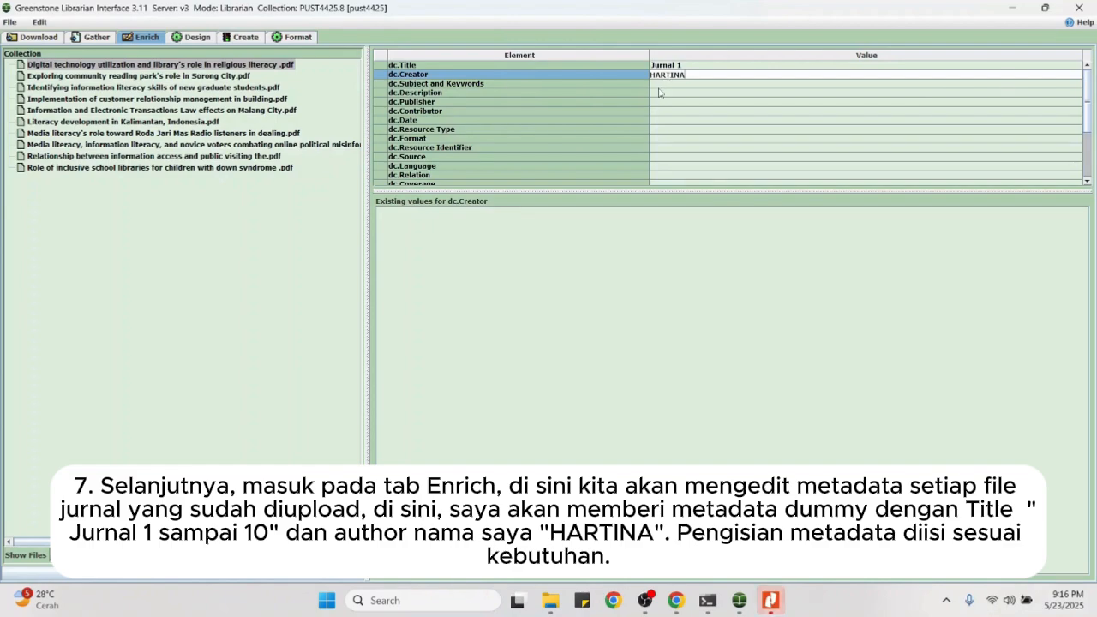
{"action": "left_click", "coordinate": [668, 84]}
{"action": "key", "text": "Caps_Lock"}
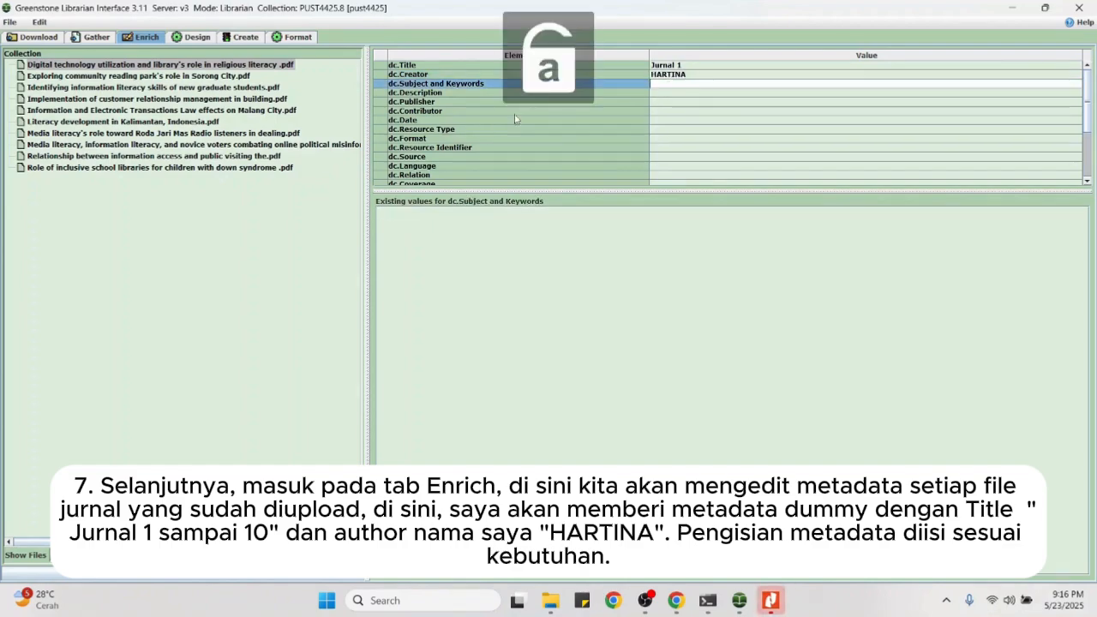
{"action": "left_click", "coordinate": [219, 76]}
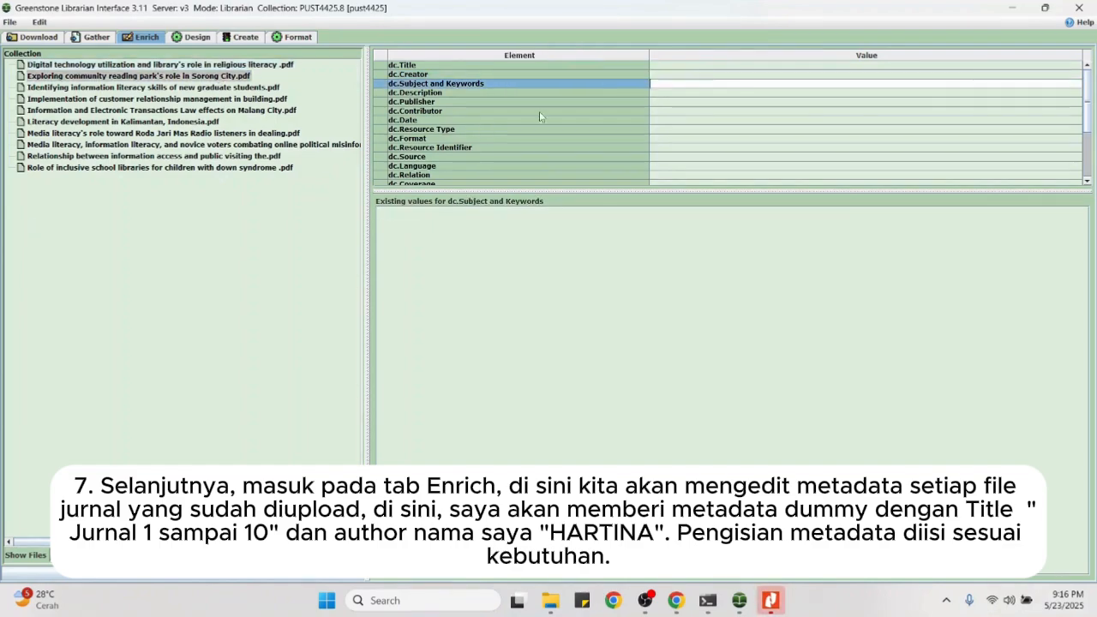
{"action": "left_click", "coordinate": [694, 65]}
{"action": "type", "text": "Jurnal 2"}
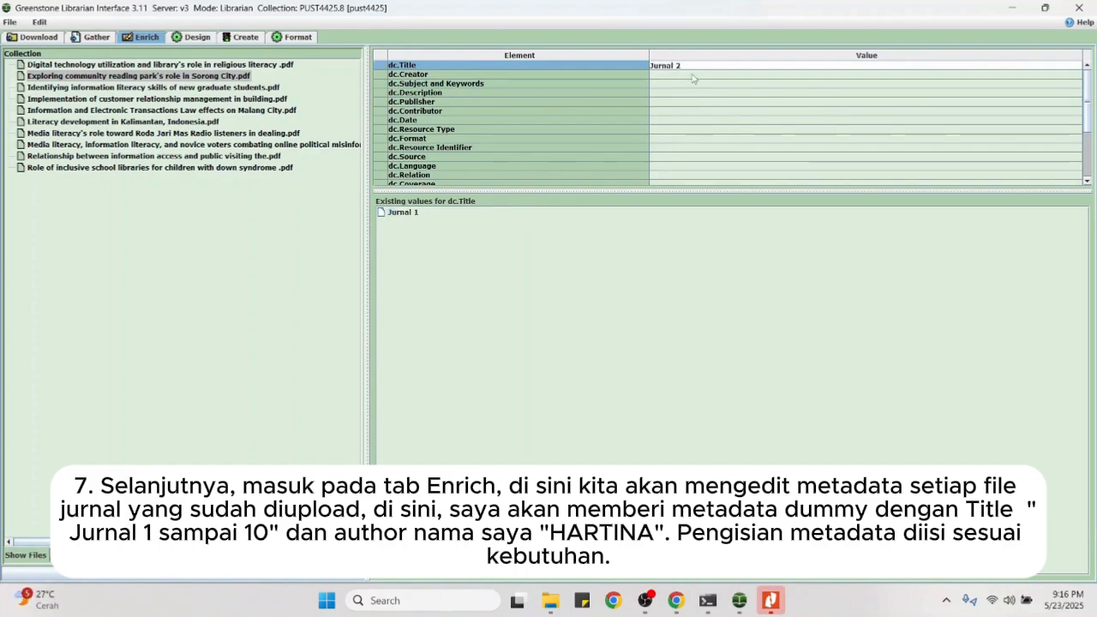
{"action": "left_click", "coordinate": [692, 75]}
{"action": "key", "text": "Caps_Lock"}
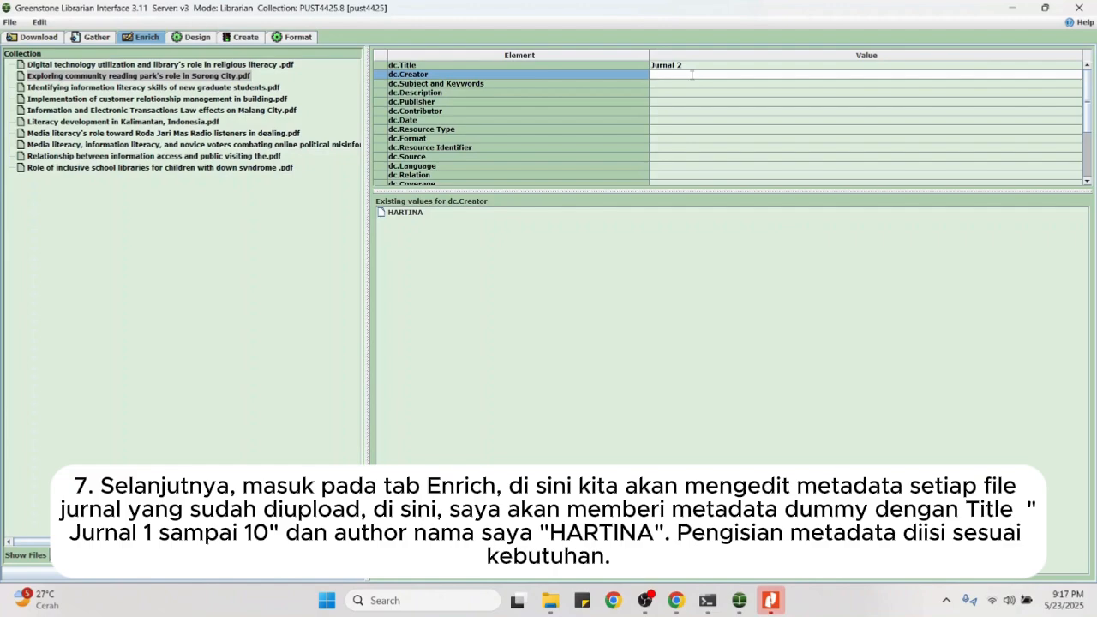
{"action": "type", "text": "HARTINA"}
{"action": "key", "text": "Caps_Lock"}
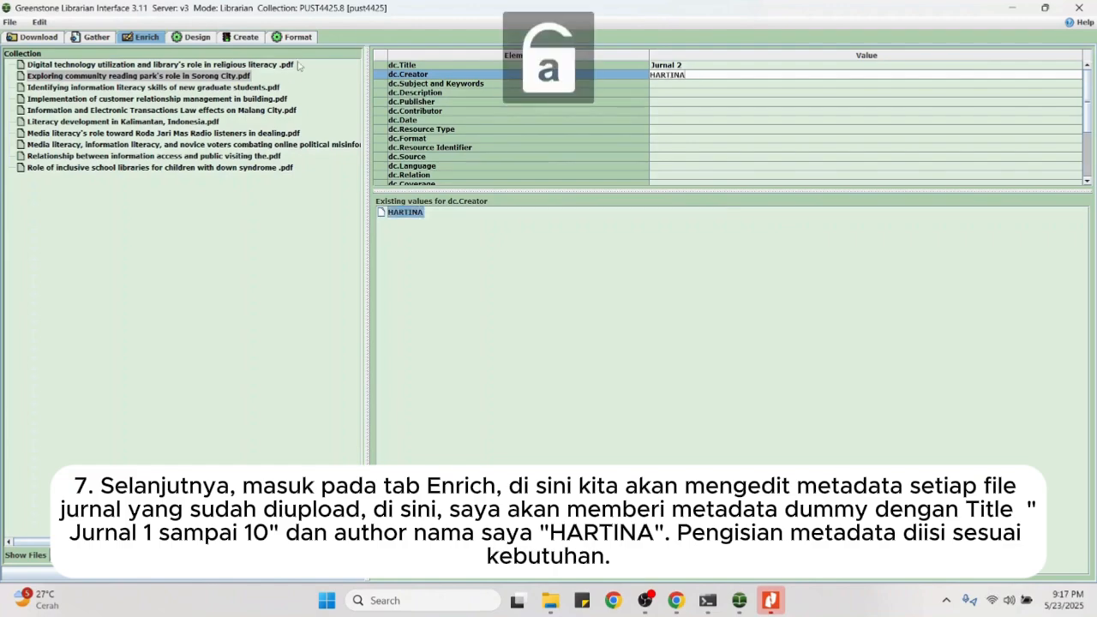
Step: Title the information literacy and customer relationship documents Jurnal 3 and Jurnal 4, with the author as creator
{"action": "left_click", "coordinate": [267, 86]}
{"action": "left_click", "coordinate": [680, 68]}
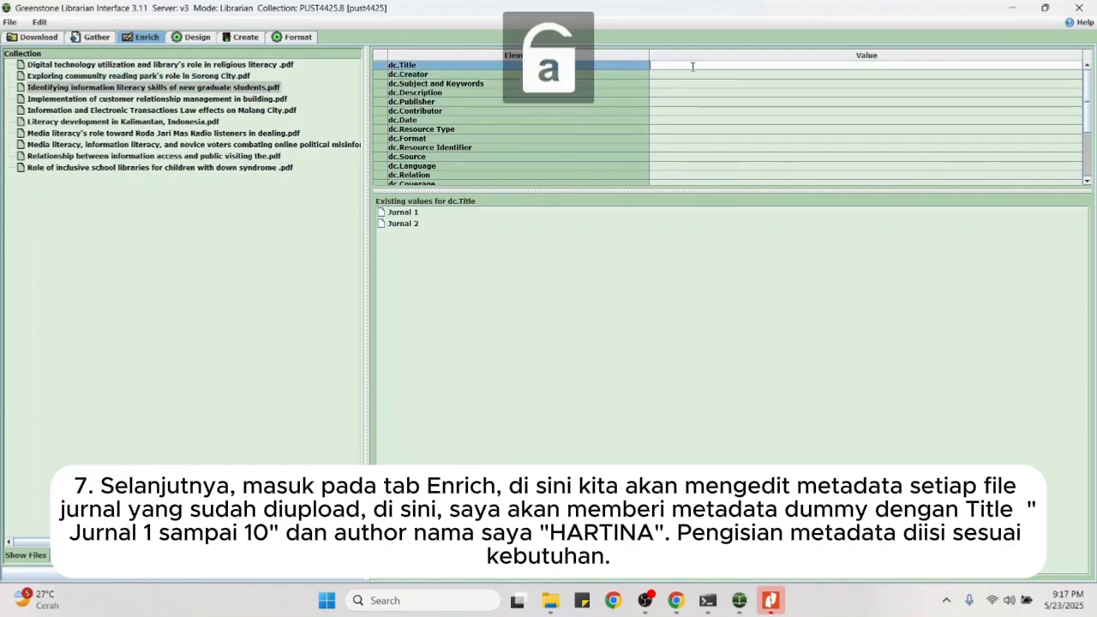
{"action": "type", "text": "Jurnal 3"}
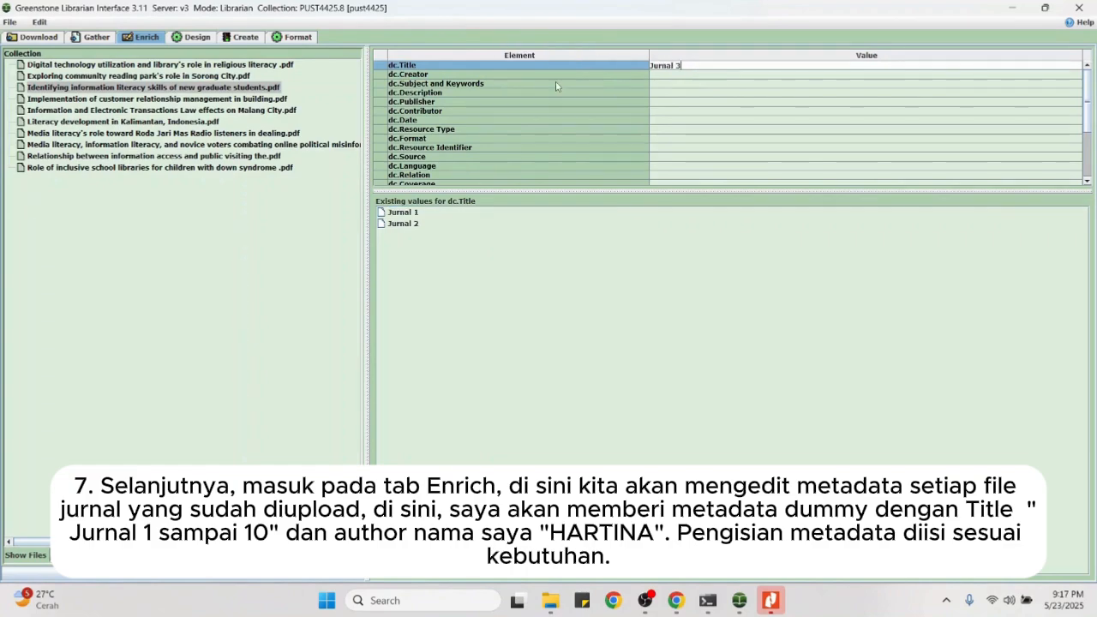
{"action": "left_click", "coordinate": [668, 75]}
{"action": "key", "text": "Caps_Lock"}
{"action": "type", "text": "HARTINA"}
{"action": "key", "text": "Caps_Lock"}
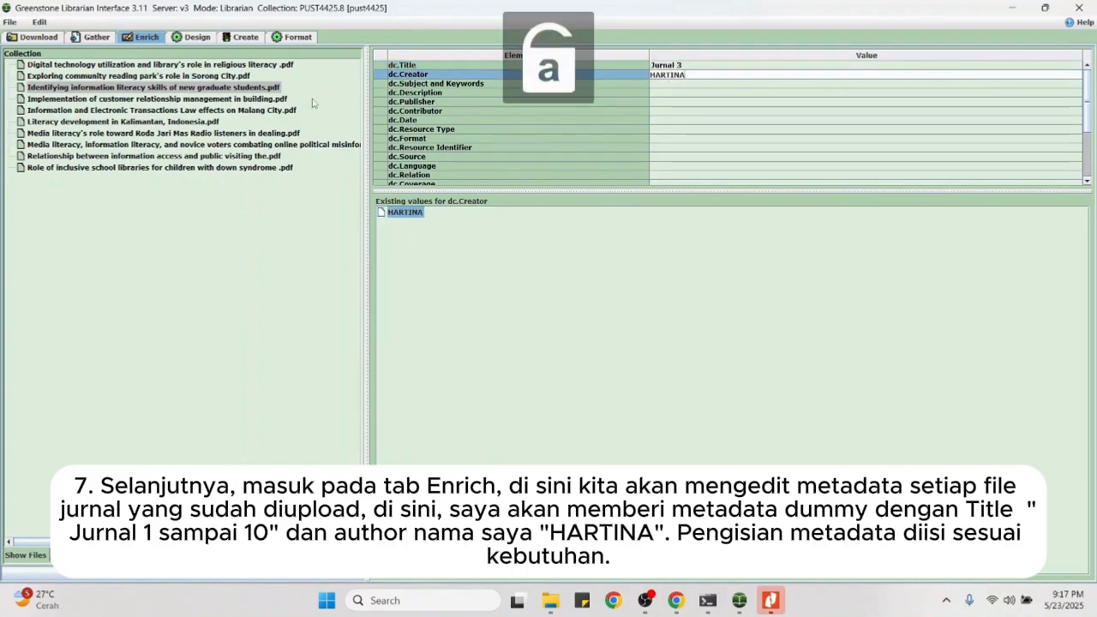
{"action": "left_click", "coordinate": [296, 110]}
{"action": "left_click", "coordinate": [264, 101]}
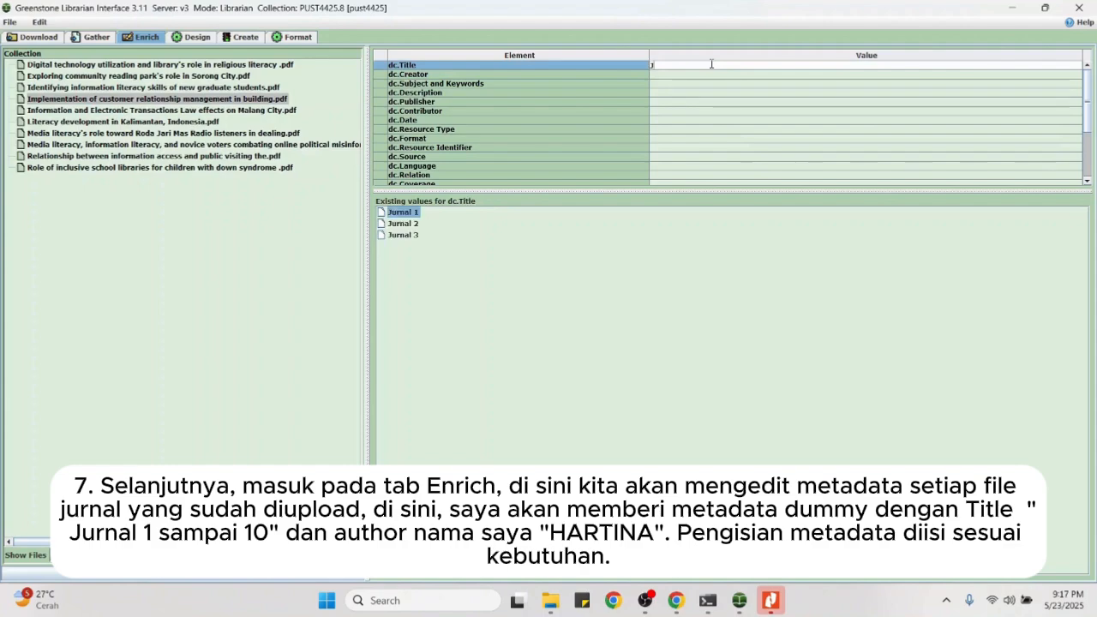
{"action": "type", "text": "Jurnal 4"}
{"action": "key", "text": "Return"}
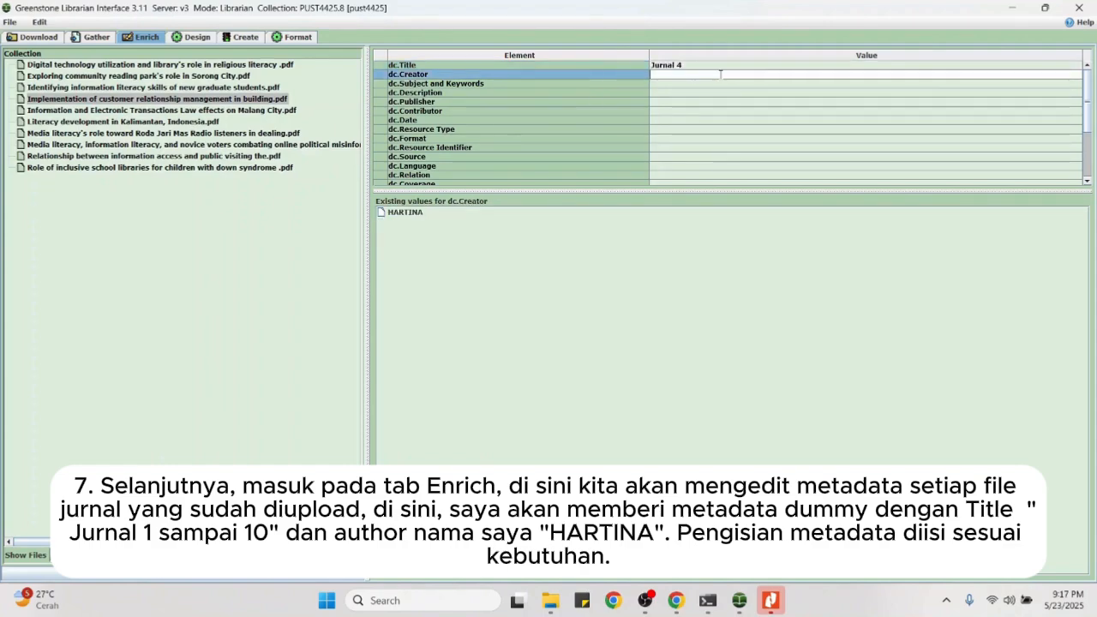
{"action": "type", "text": "HARTINA"}
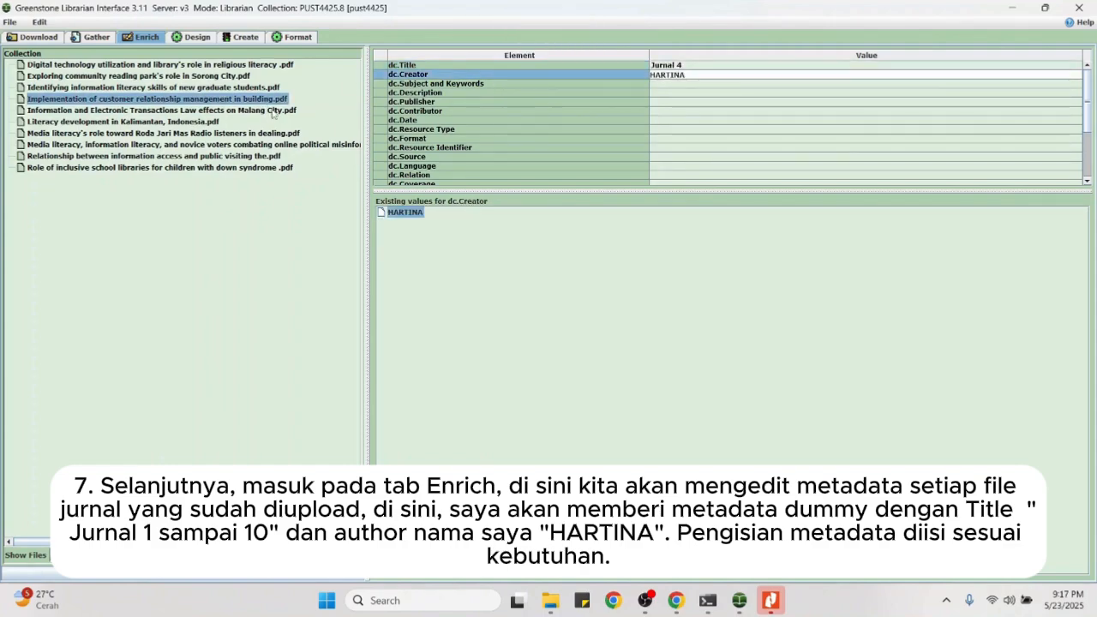
Step: Title the Electronic Transactions Law and Kalimantan literacy documents Jurnal 5 and Jurnal 6, with the author as creator
{"action": "left_click", "coordinate": [268, 110]}
{"action": "left_click", "coordinate": [704, 68]}
{"action": "type", "text": "Jur"}
{"action": "key", "text": "Caps_Lock"}
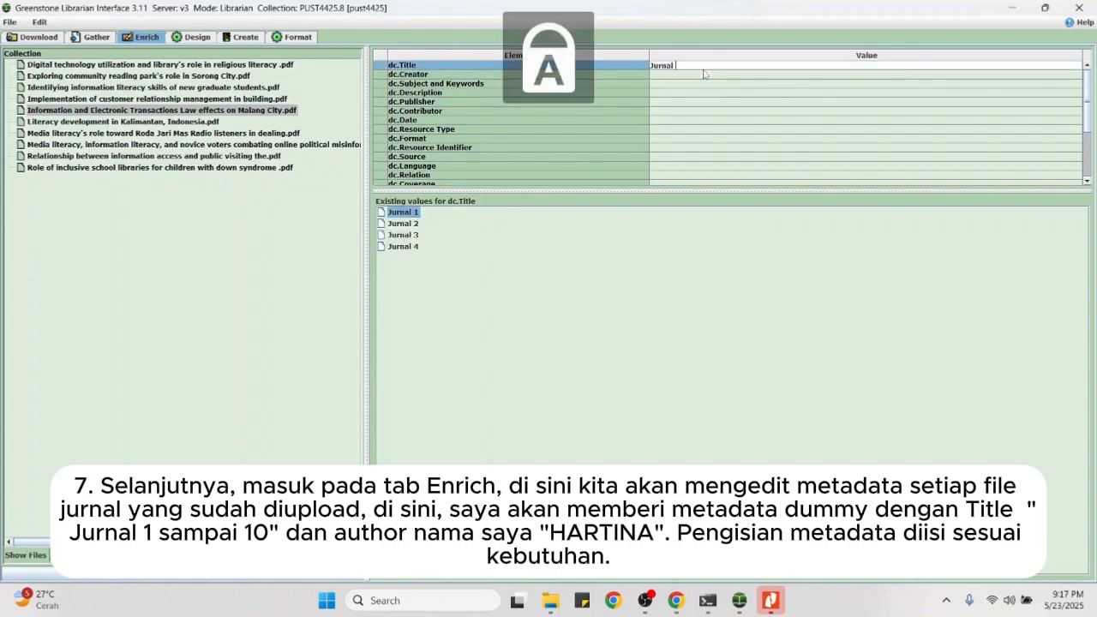
{"action": "key", "text": "Caps_Lock"}
{"action": "type", "text": "nal 5"}
{"action": "key", "text": "Return"}
{"action": "key", "text": "Caps_Lock"}
{"action": "type", "text": "HARTINA"}
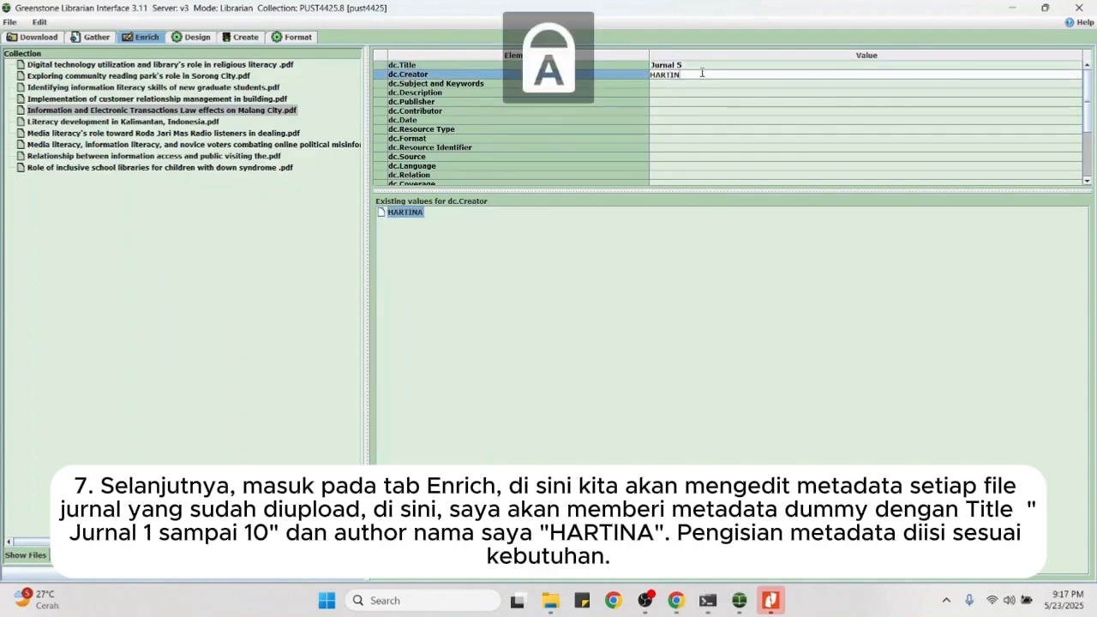
{"action": "key", "text": "Caps_Lock"}
{"action": "left_click", "coordinate": [210, 122]}
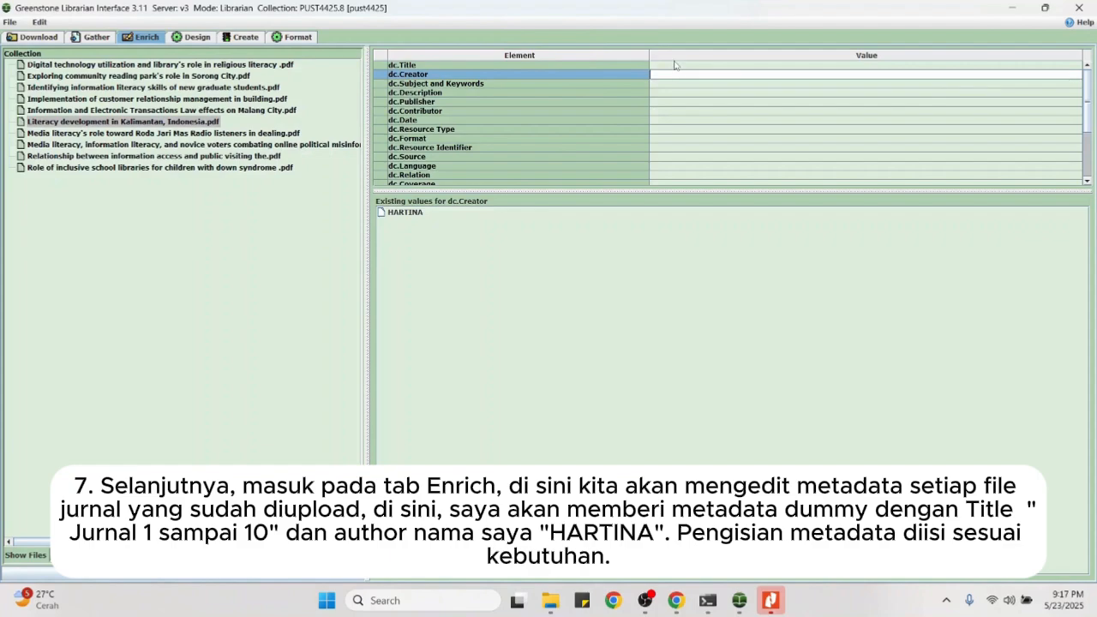
{"action": "left_click", "coordinate": [677, 65]}
{"action": "type", "text": "Jurnal 6"}
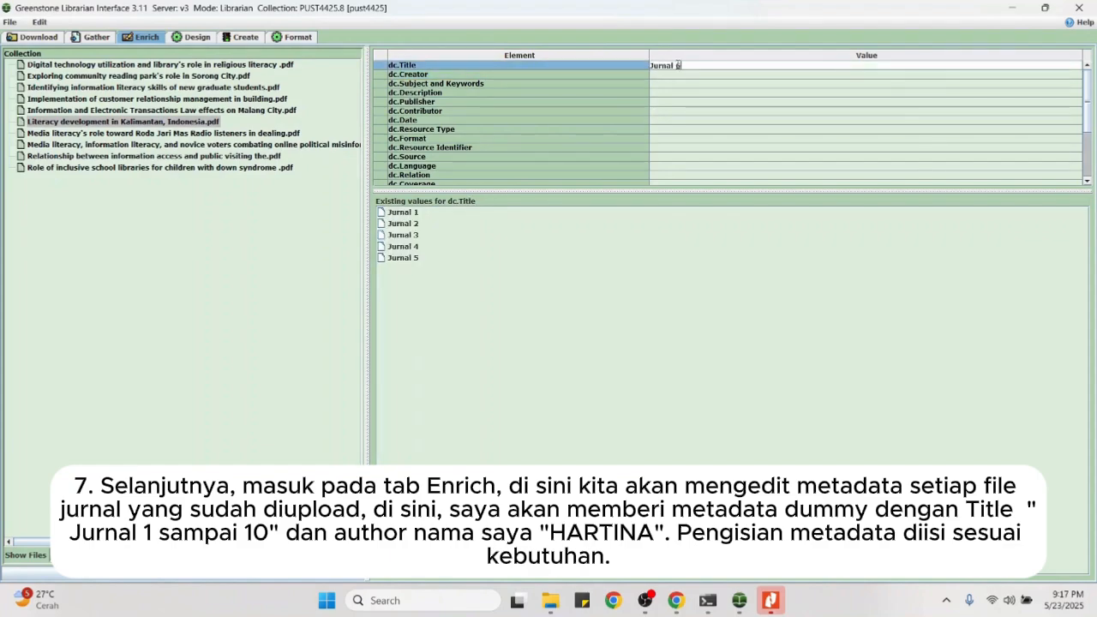
{"action": "left_click", "coordinate": [678, 75]}
{"action": "key", "text": "Caps_Lock"}
{"action": "type", "text": "HARTINA"}
{"action": "key", "text": "Caps_Lock"}
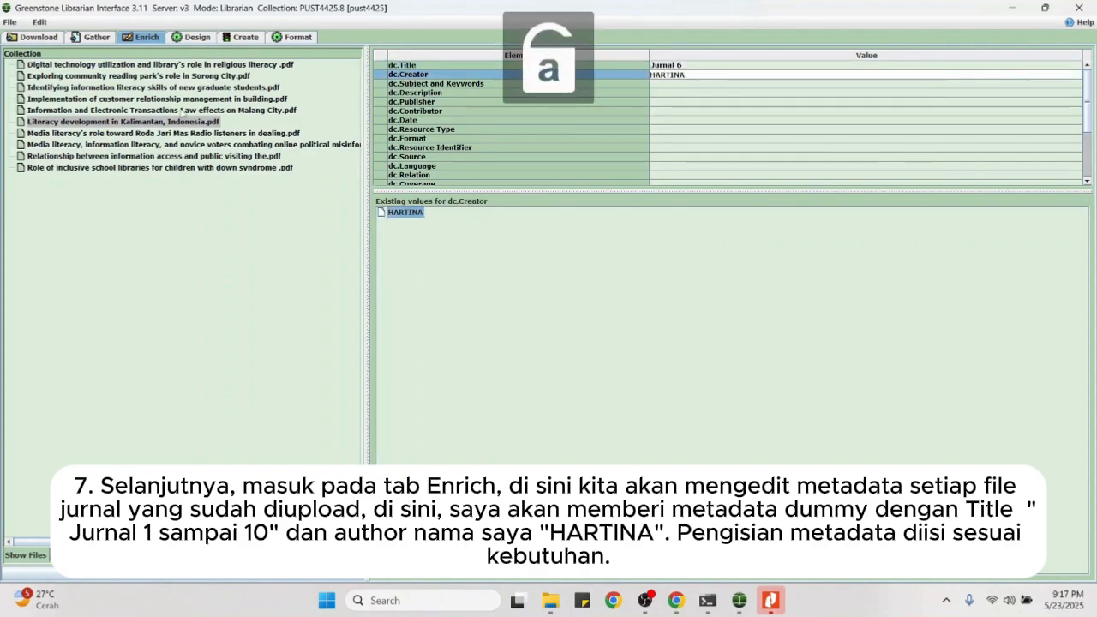
Step: Title the Radio listeners and novice voters documents Jurnal 7 and Jurnal 8, with the author as creator
{"action": "left_click", "coordinate": [167, 133]}
{"action": "left_click", "coordinate": [675, 65]}
{"action": "type", "text": "Jurnal"}
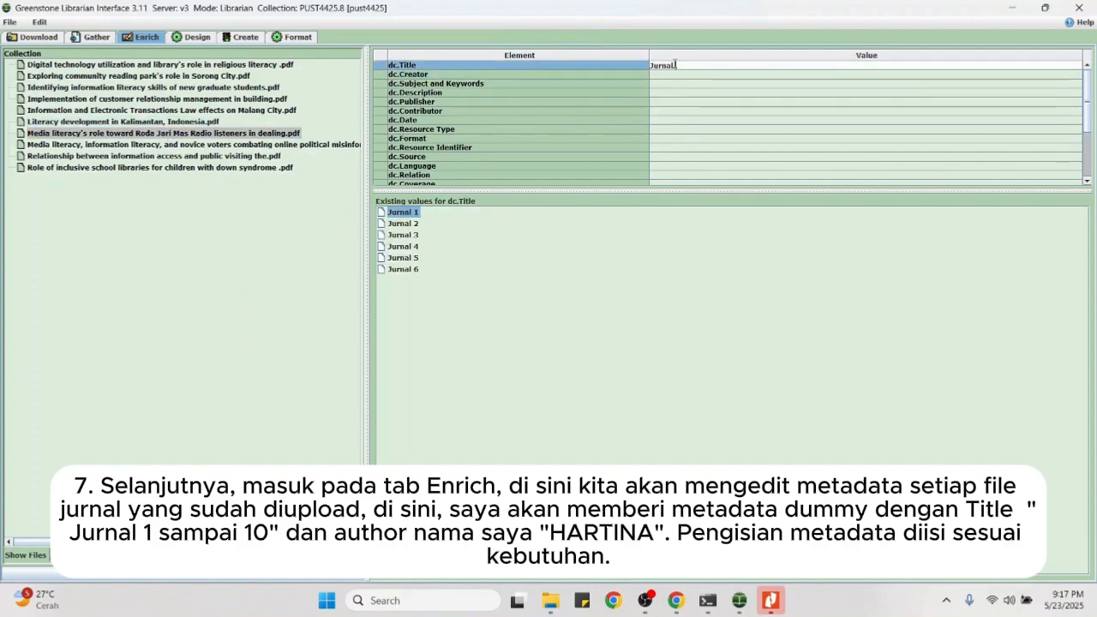
{"action": "type", "text": " 7"}
{"action": "left_click", "coordinate": [673, 76]}
{"action": "key", "text": "Caps_Lock"}
{"action": "type", "text": "HARTINA"}
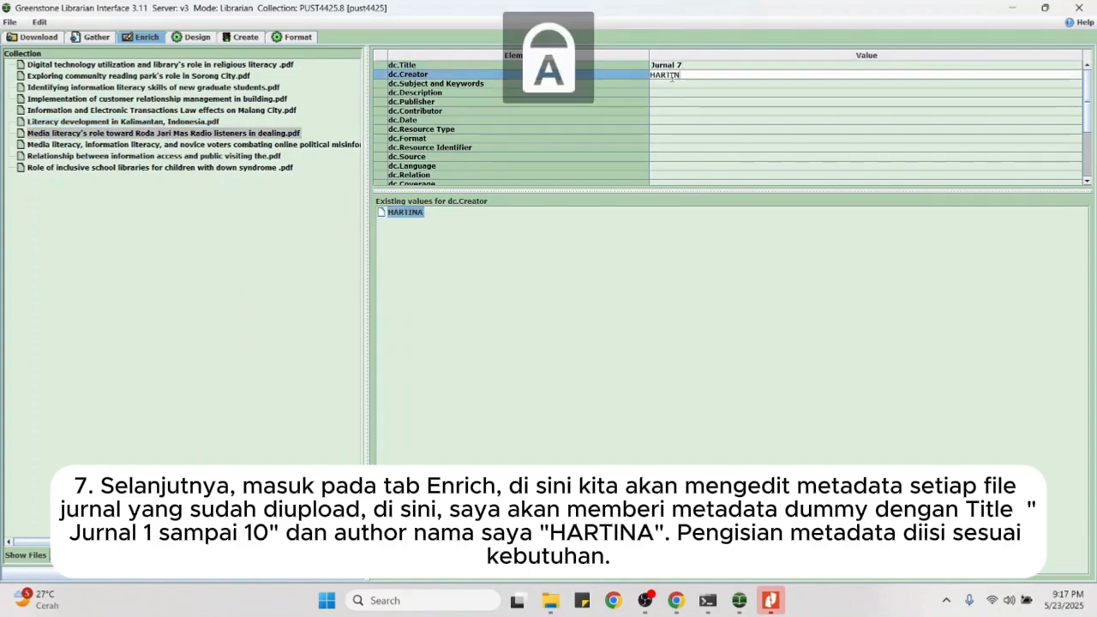
{"action": "key", "text": "Caps_Lock"}
{"action": "left_click", "coordinate": [243, 144]}
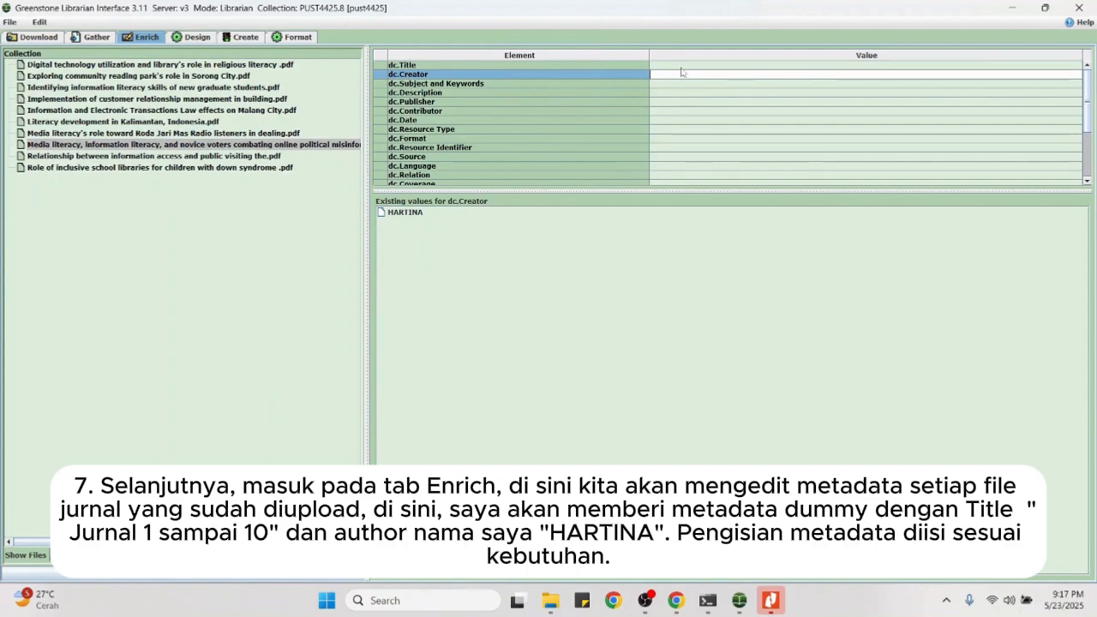
{"action": "left_click", "coordinate": [681, 66]}
{"action": "type", "text": "Jurnal 8"}
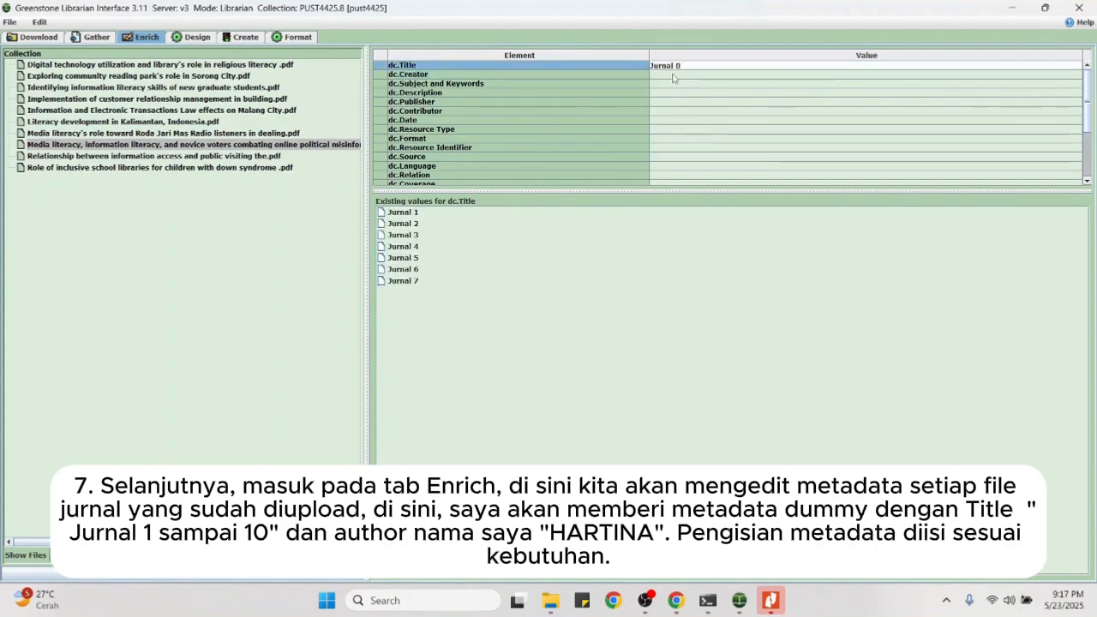
{"action": "left_click", "coordinate": [673, 75]}
{"action": "key", "text": "Caps_Lock"}
{"action": "type", "text": "HARTINA"}
{"action": "key", "text": "Caps_Lock"}
Step: Title the information access and inclusive school libraries documents Jurnal 9 and Jurnal 10, with the author as creator
{"action": "left_click", "coordinate": [249, 156]}
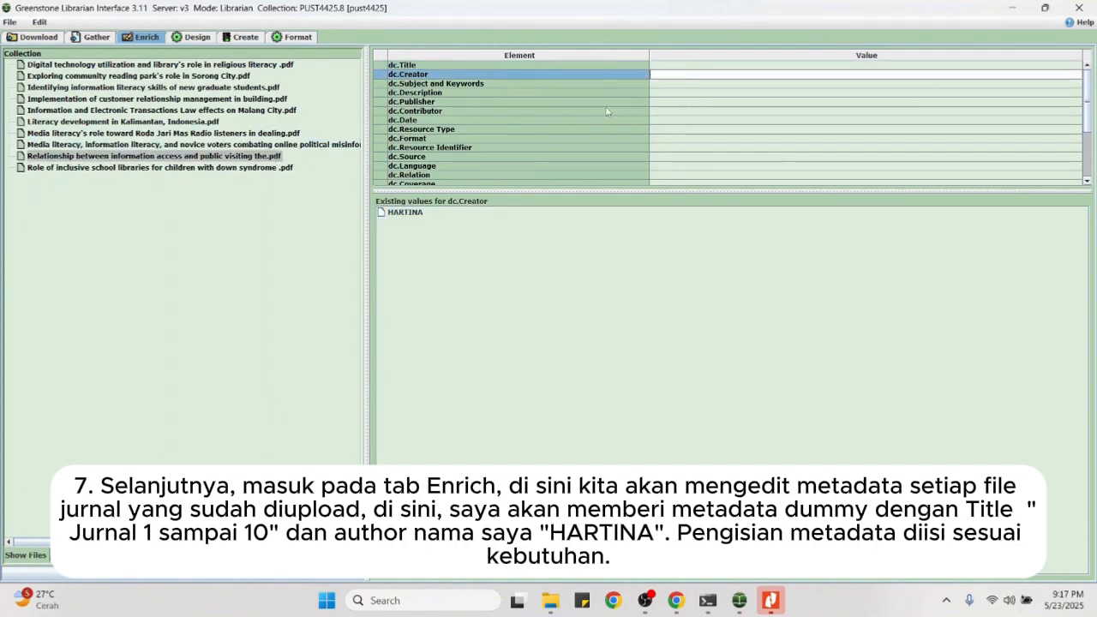
{"action": "left_click", "coordinate": [686, 66]}
{"action": "type", "text": "Jurnal 9"}
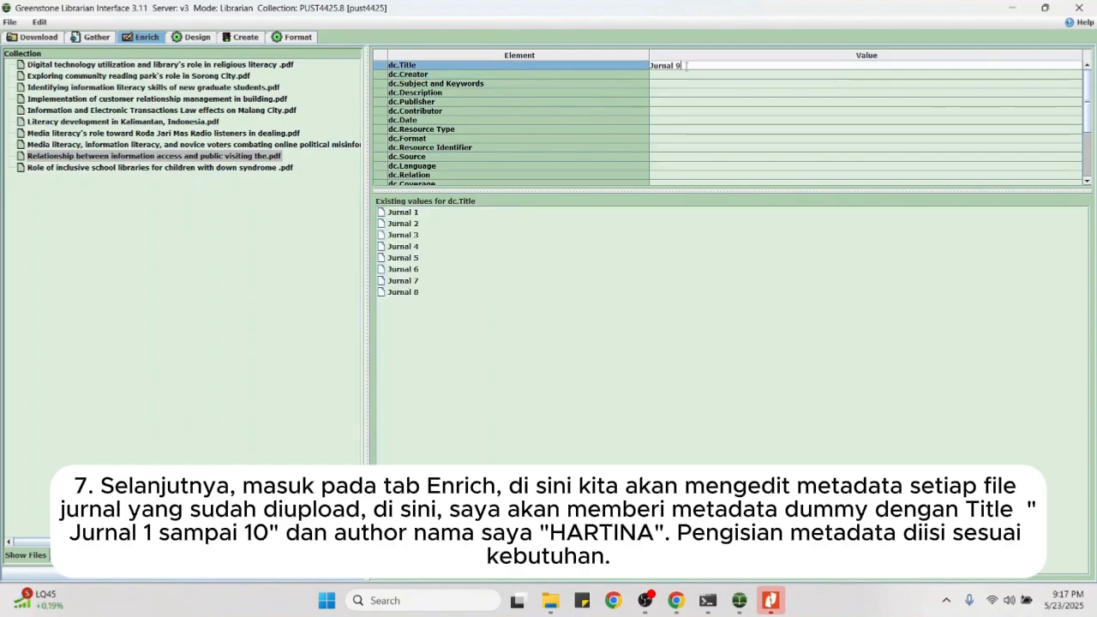
{"action": "left_click", "coordinate": [688, 76]}
{"action": "key", "text": "Caps_Lock"}
{"action": "type", "text": "HARTINA"}
{"action": "key", "text": "Caps_Lock"}
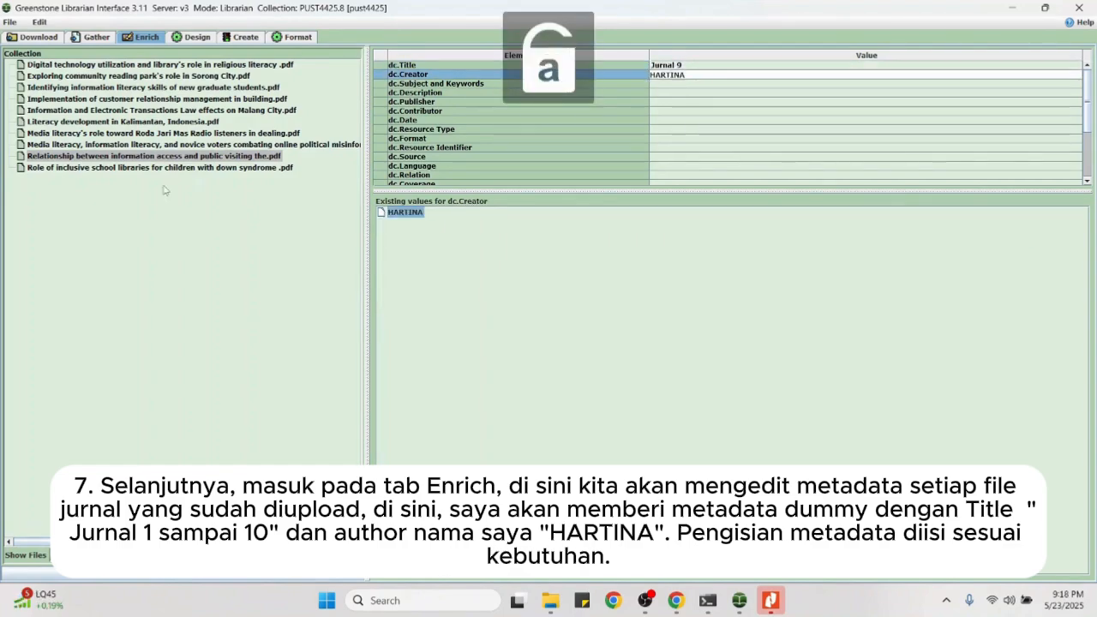
{"action": "left_click", "coordinate": [163, 168]}
{"action": "left_click", "coordinate": [671, 67]}
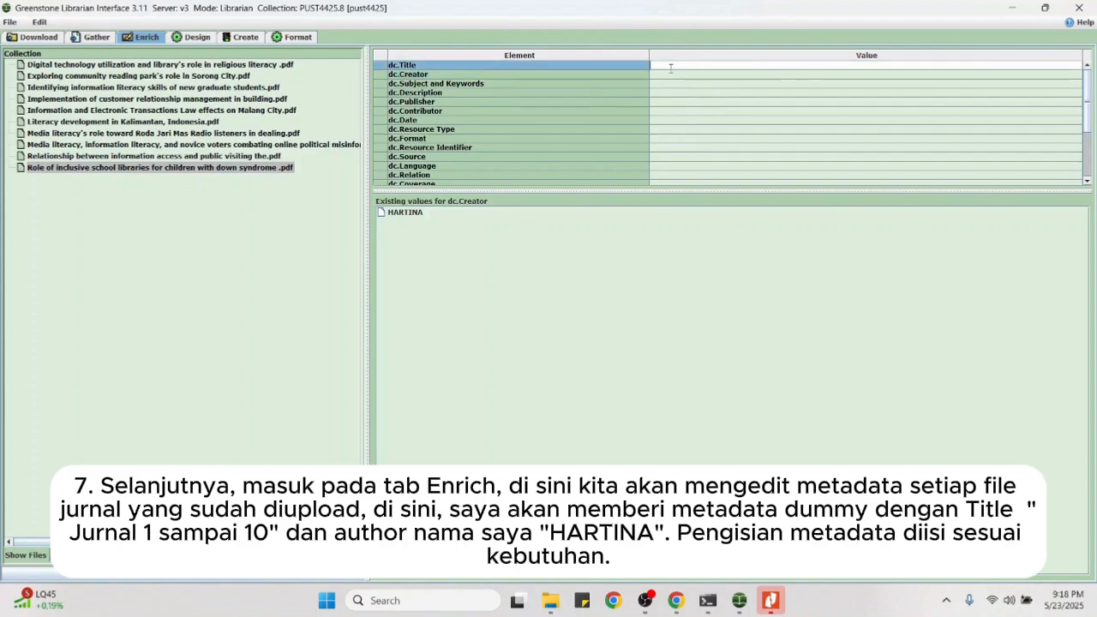
{"action": "type", "text": "Jurnal 10"}
{"action": "left_click", "coordinate": [672, 76]}
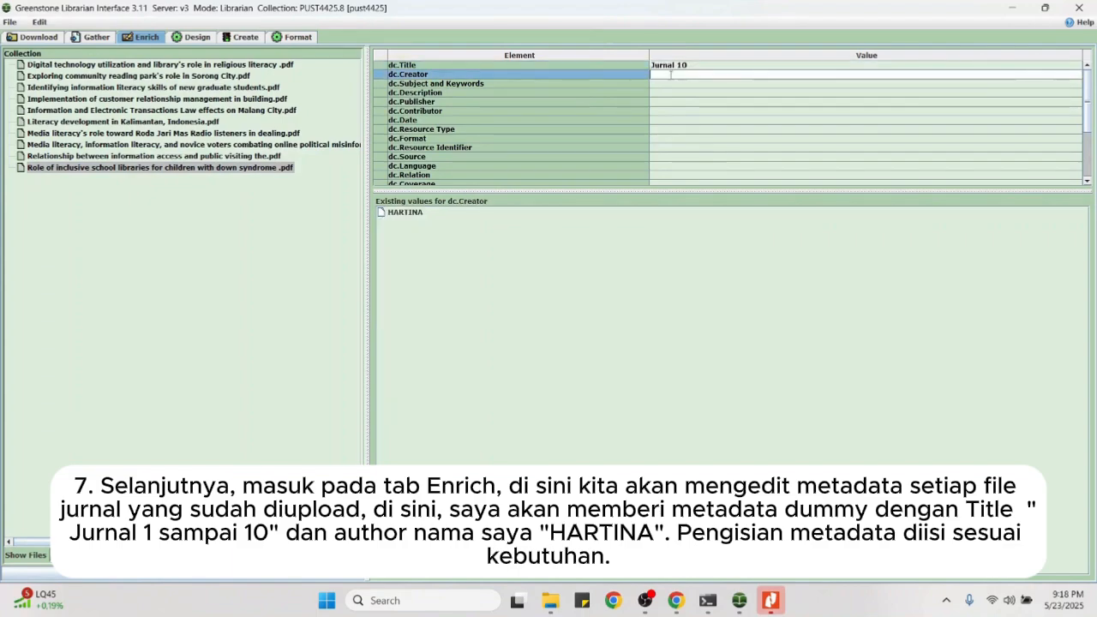
{"action": "key", "text": "Caps_Lock"}
{"action": "type", "text": "HARTINA"}
{"action": "key", "text": "Caps_Lock"}
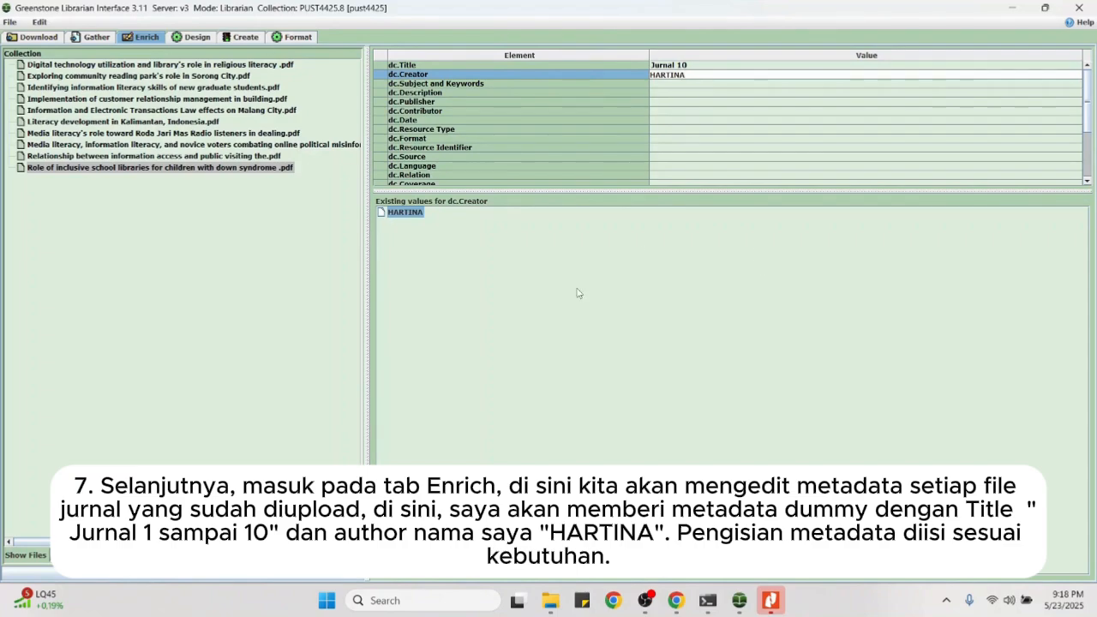
{"action": "left_click", "coordinate": [198, 38]}
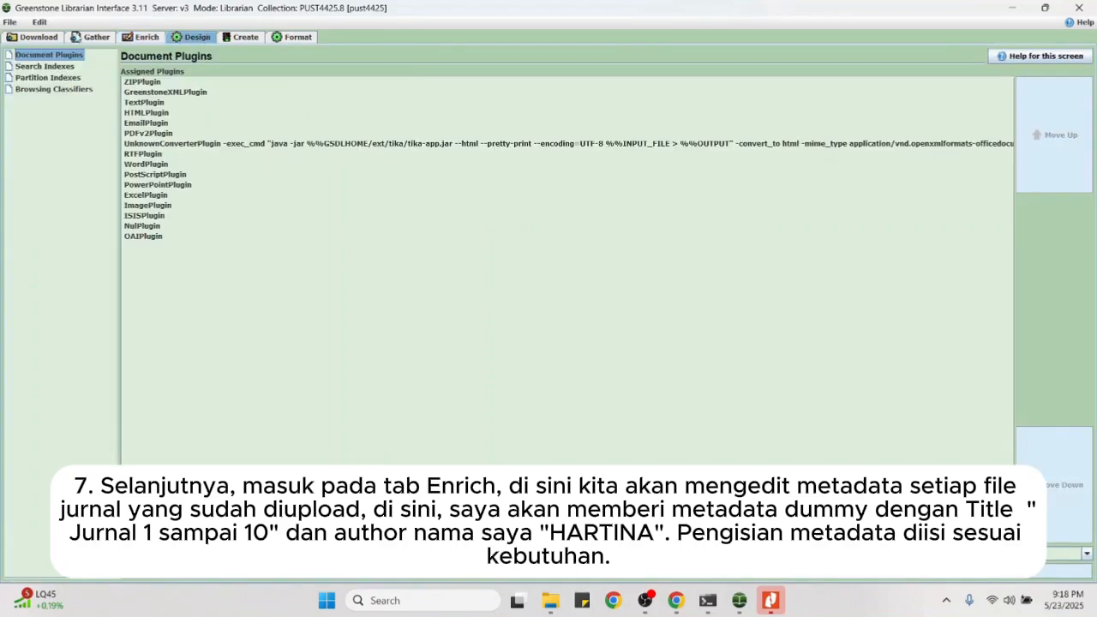
{"action": "left_click", "coordinate": [96, 37]}
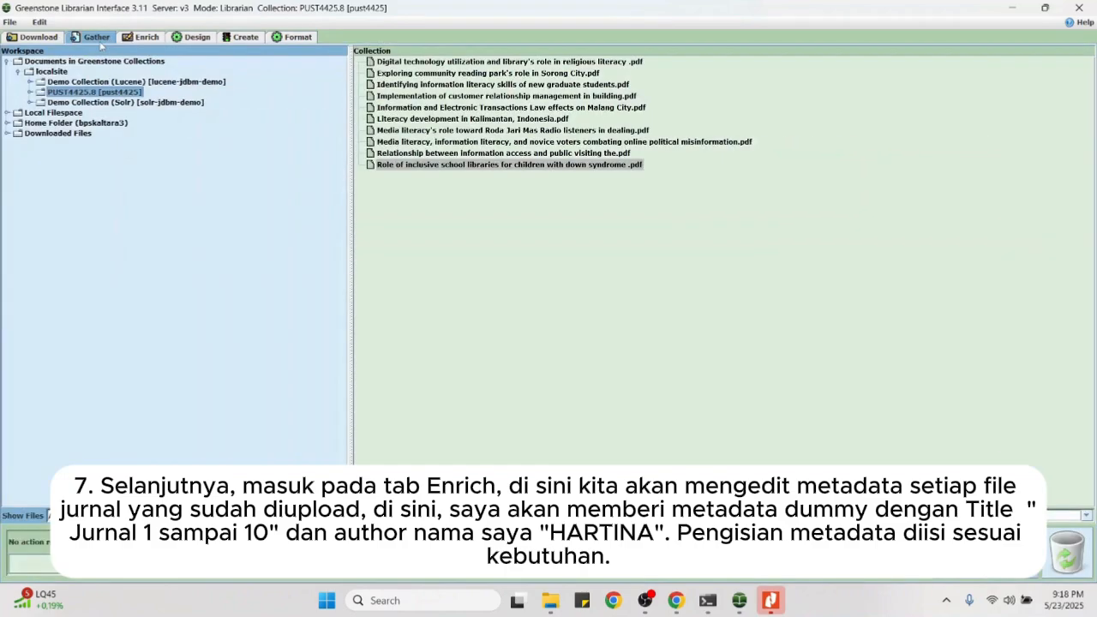
{"action": "right_click", "coordinate": [92, 94]}
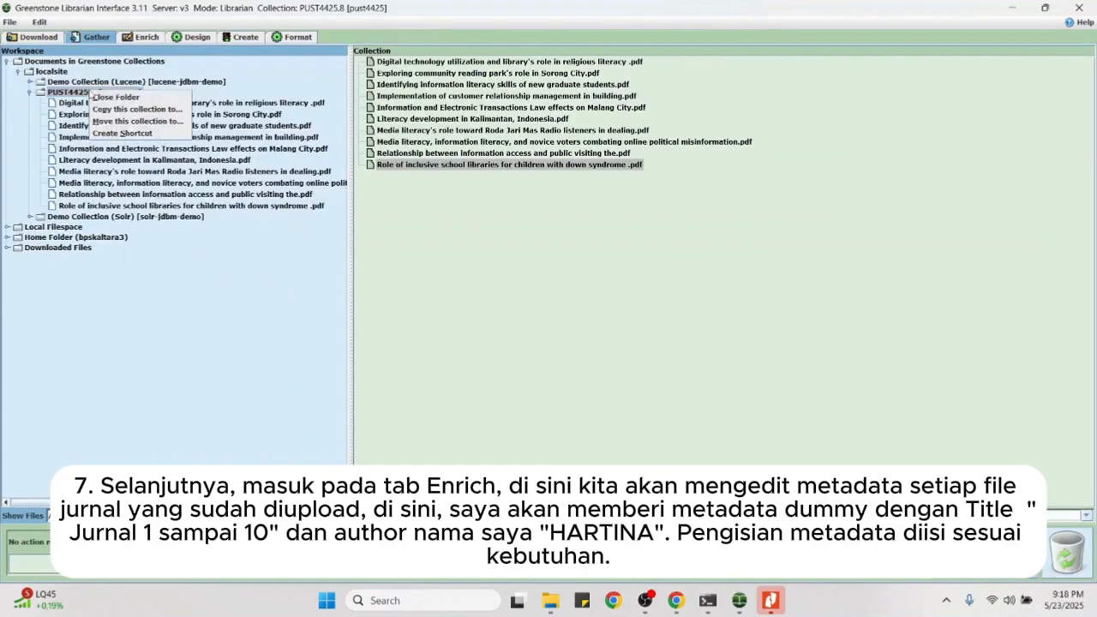
{"action": "left_click", "coordinate": [426, 281]}
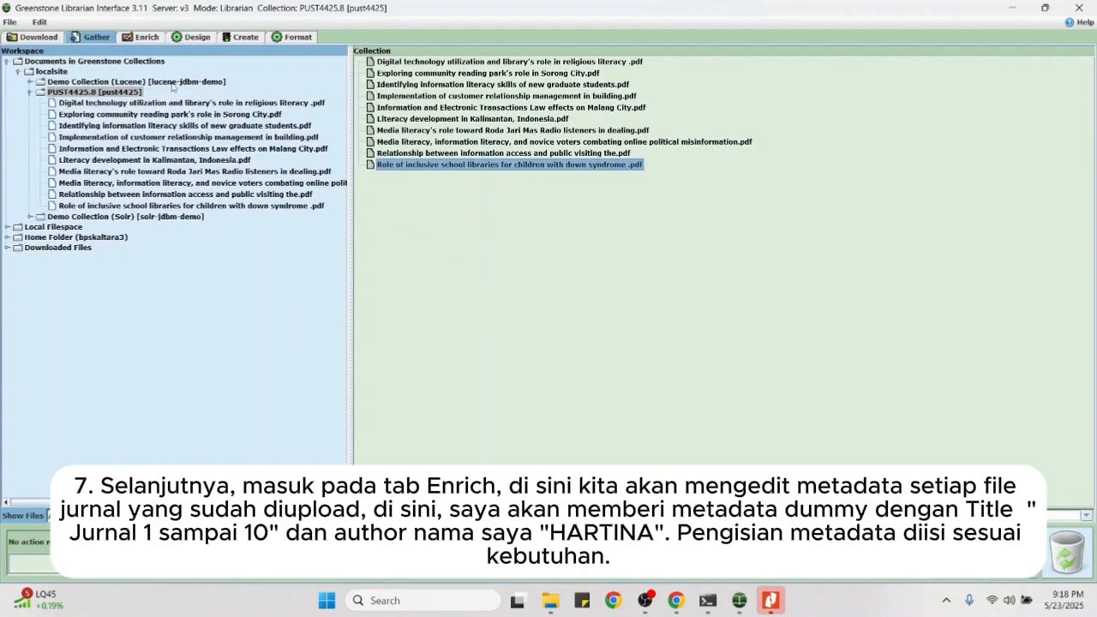
{"action": "left_click", "coordinate": [143, 39]}
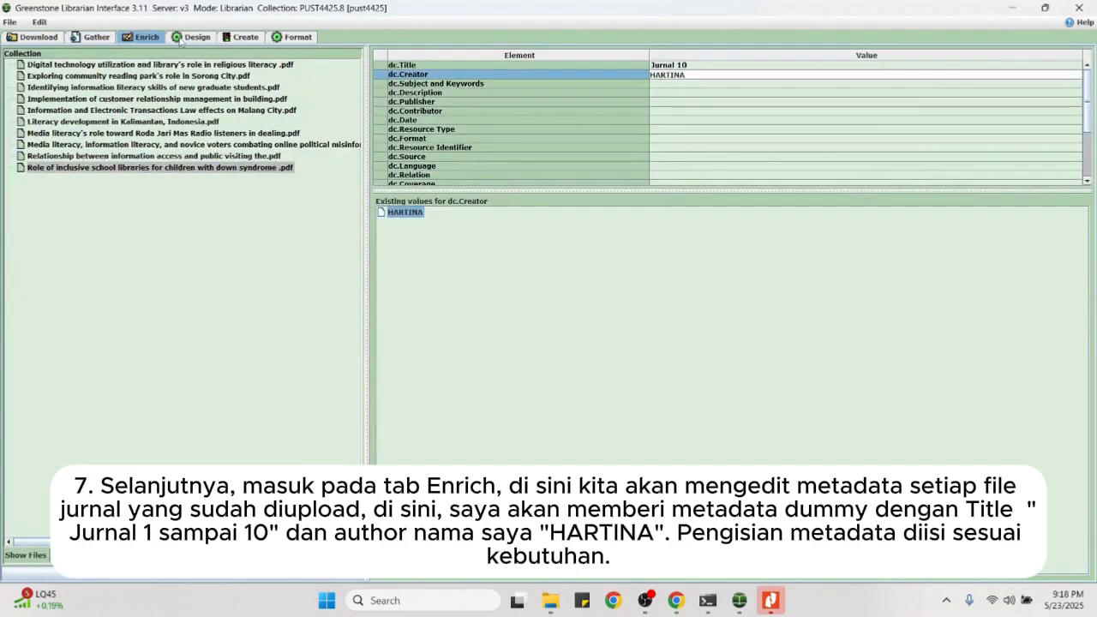
{"action": "left_click", "coordinate": [277, 40]}
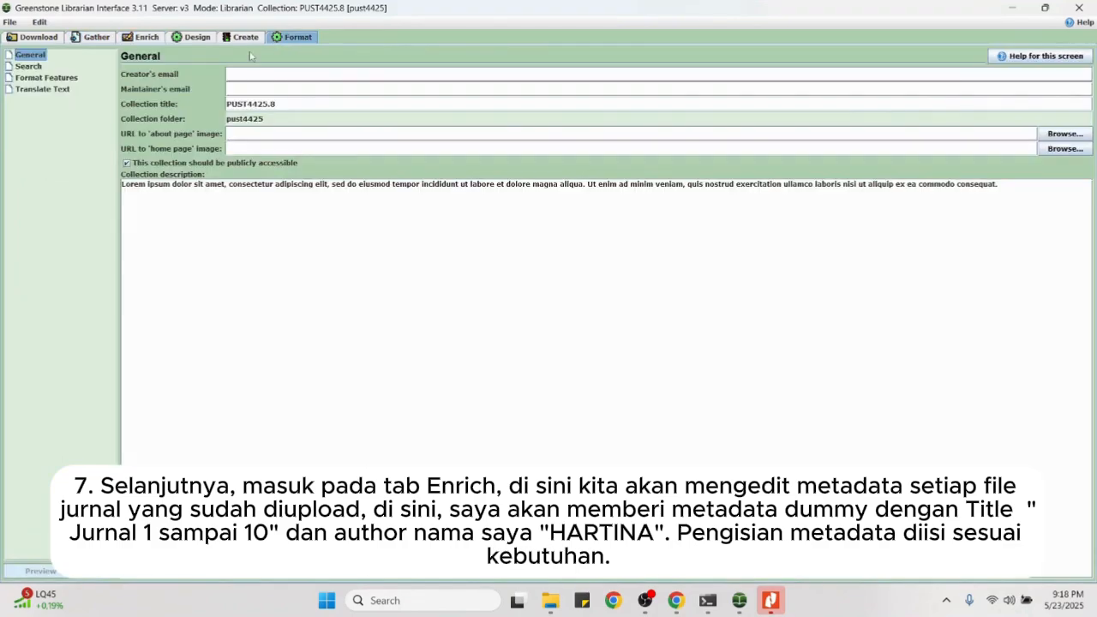
Step: Append ' - ' and the author's name in capitals to the PUST4425.8 collection title
{"action": "left_click", "coordinate": [293, 105]}
{"action": "type", "text": "-"}
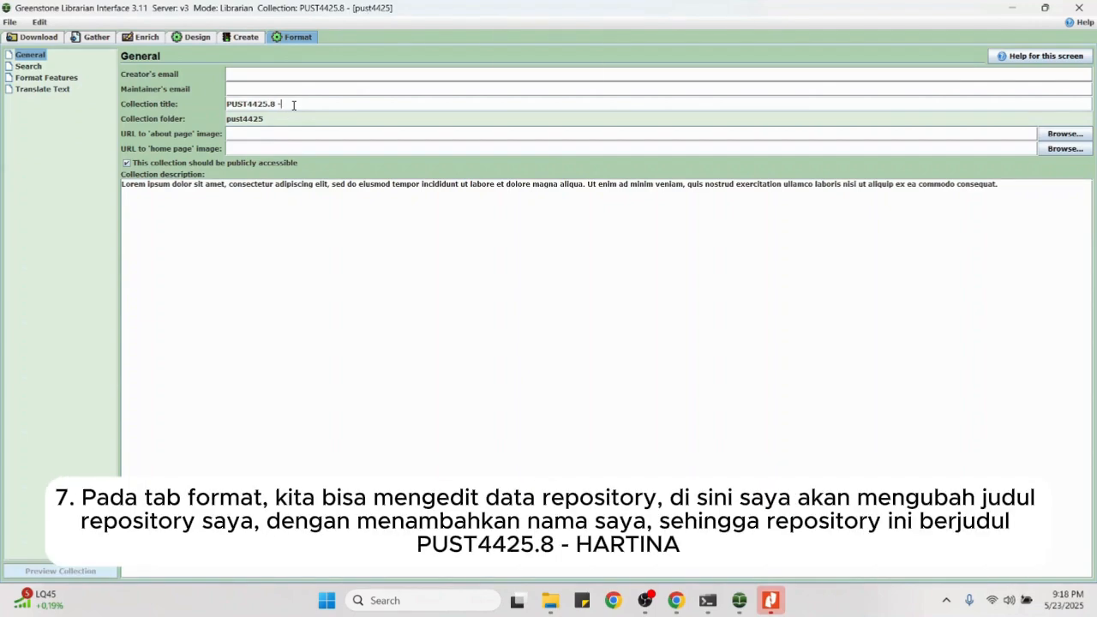
{"action": "key", "text": "Caps_Lock"}
{"action": "type", "text": "HARTINA"}
{"action": "key", "text": "Caps_Lock"}
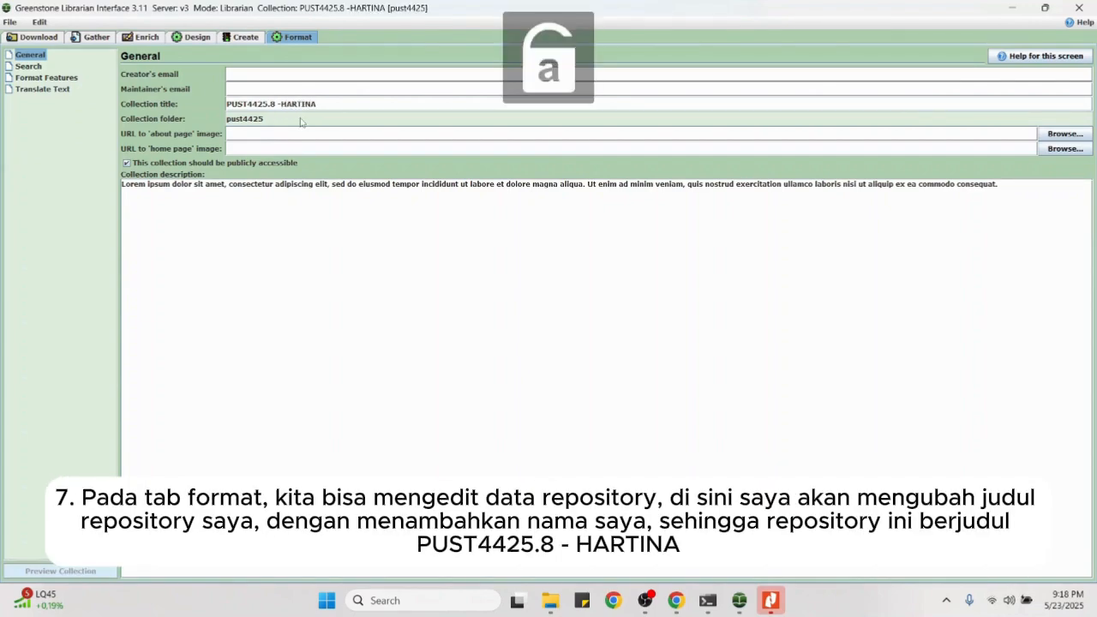
{"action": "left_click", "coordinate": [287, 104]}
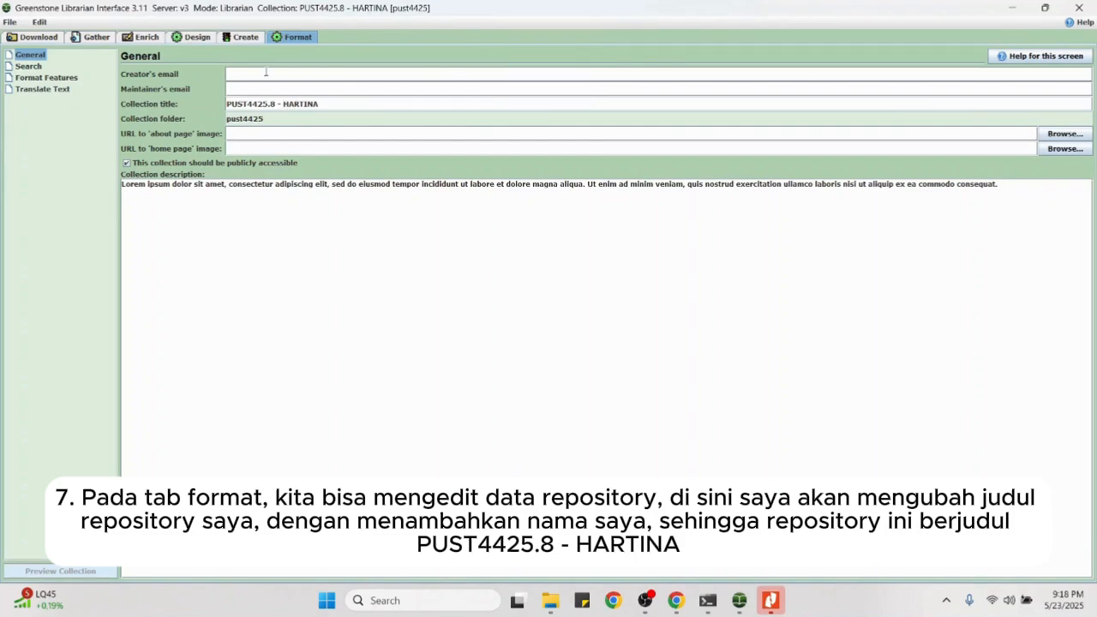
Step: Fill in the creator's email address, then go to the Design settings
{"action": "left_click", "coordinate": [266, 73]}
{"action": "left_click", "coordinate": [329, 107]}
{"action": "left_click", "coordinate": [191, 37]}
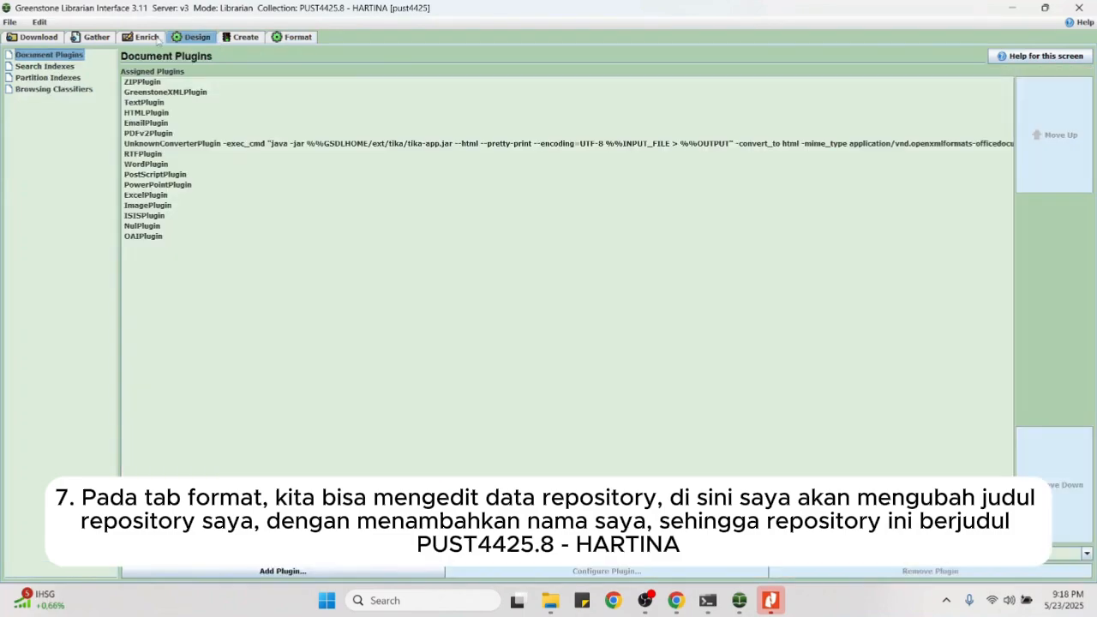
Step: Check the first journal's dc.Title (Jurnal 1) and dc.Creator metadata, then open the Create panel
{"action": "left_click", "coordinate": [155, 38]}
{"action": "left_click", "coordinate": [245, 67]}
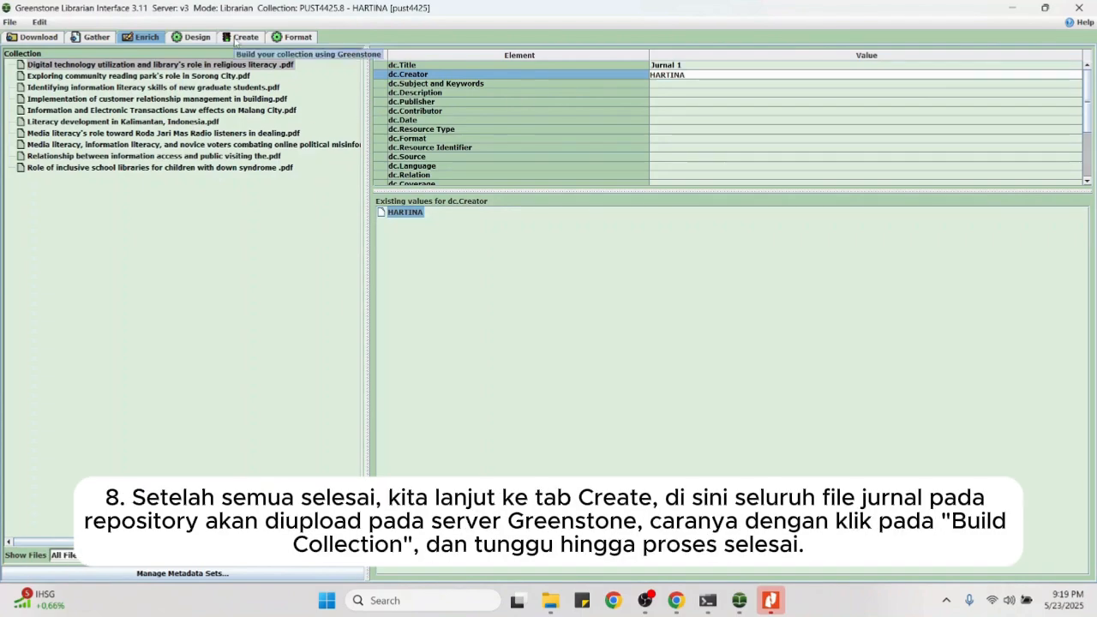
{"action": "left_click", "coordinate": [238, 38]}
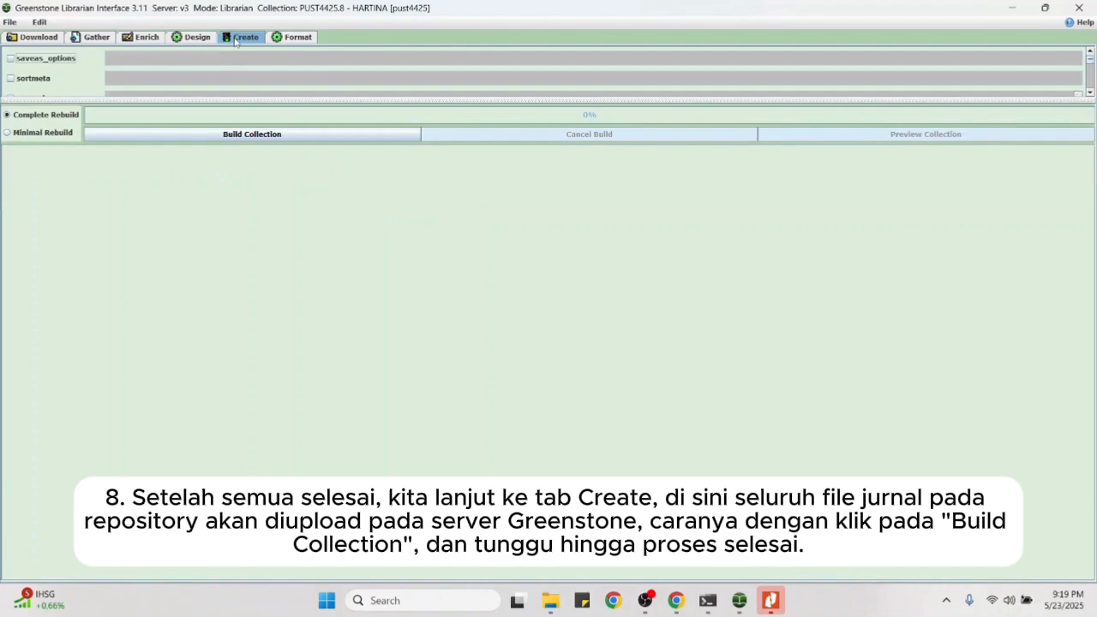
Step: Build the collection until all 10 documents are imported and indexed, then open Windows search
{"action": "left_click", "coordinate": [282, 136]}
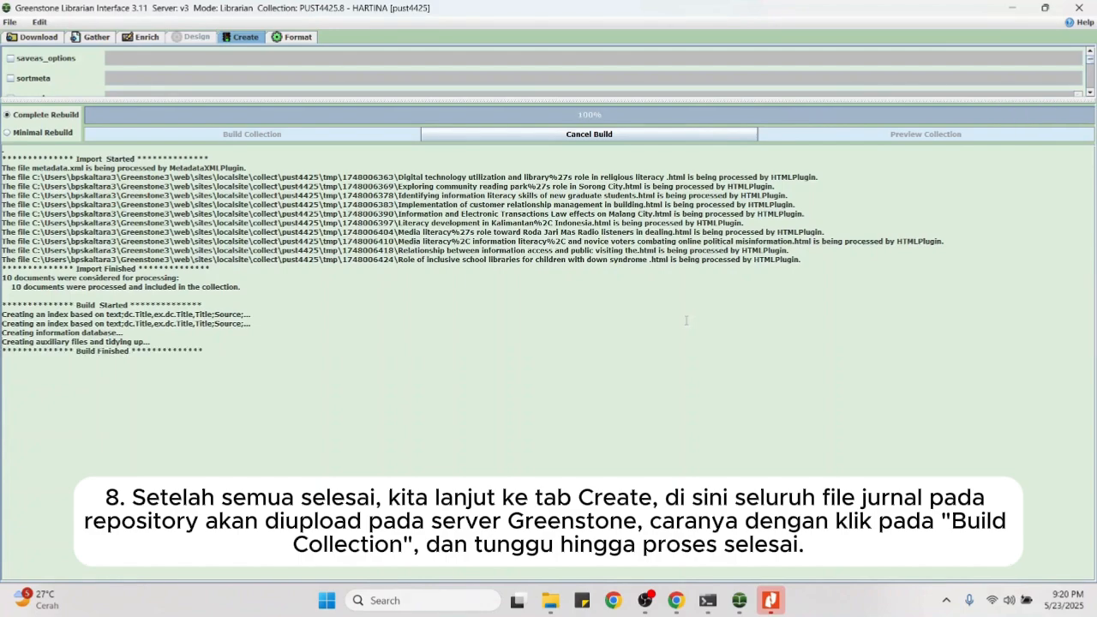
{"action": "left_click", "coordinate": [439, 600]}
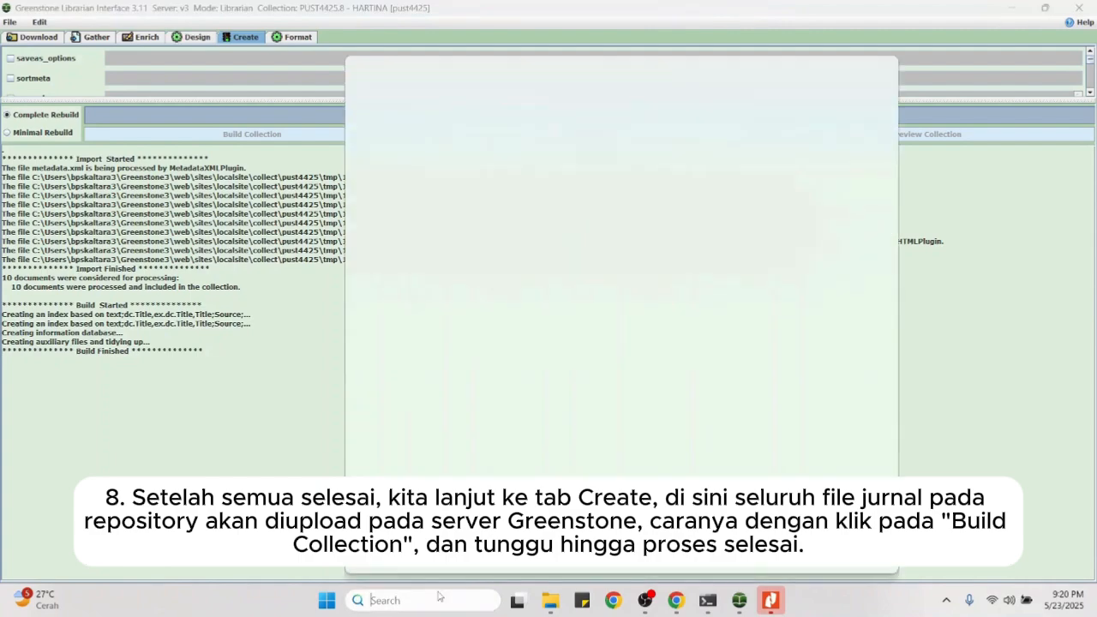
Step: Search for 'tomca', dismiss the build-finished message, and preview the collection in the browser
{"action": "type", "text": "tomca"}
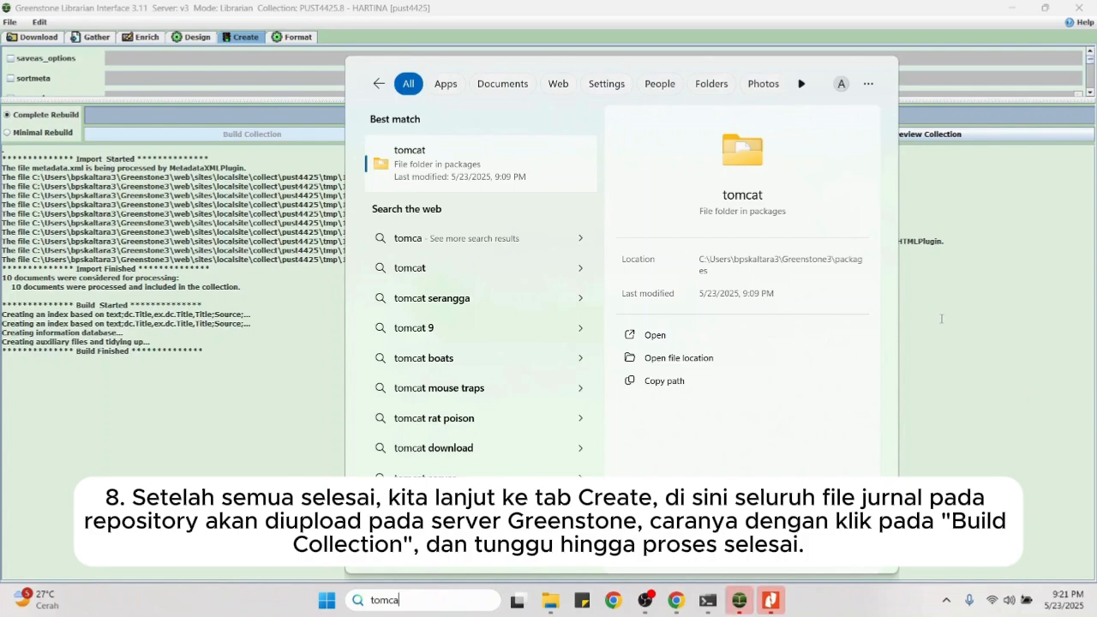
{"action": "left_click", "coordinate": [927, 359]}
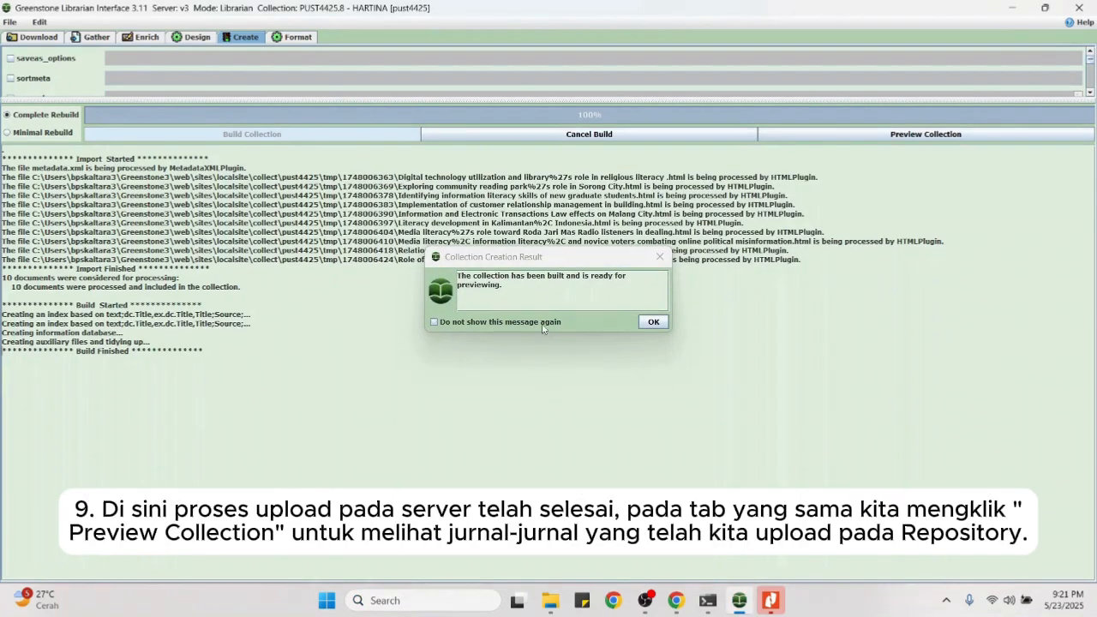
{"action": "left_click", "coordinate": [661, 325]}
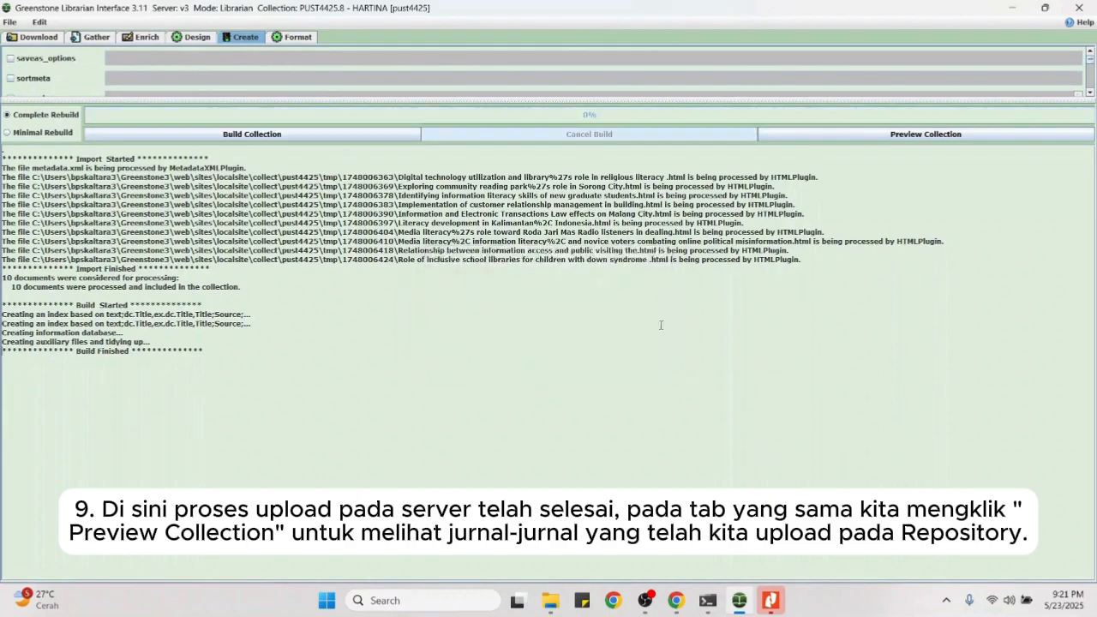
{"action": "left_click", "coordinate": [937, 135]}
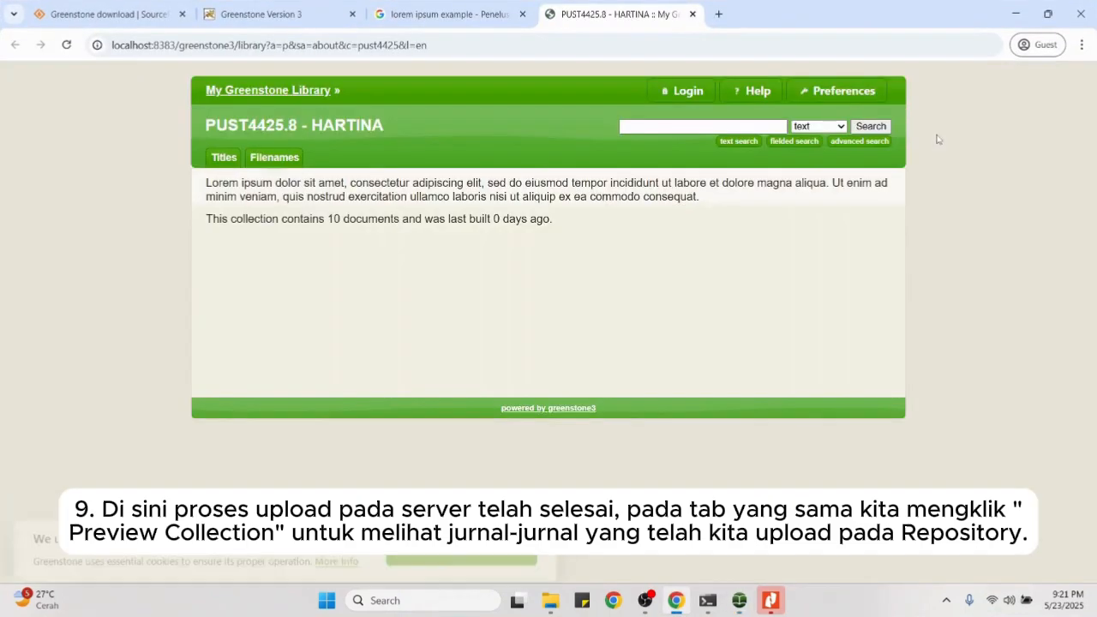
Step: List documents by filename, open Jurnal 1 with all pages expanded, and view its original PDF
{"action": "left_click", "coordinate": [286, 159]}
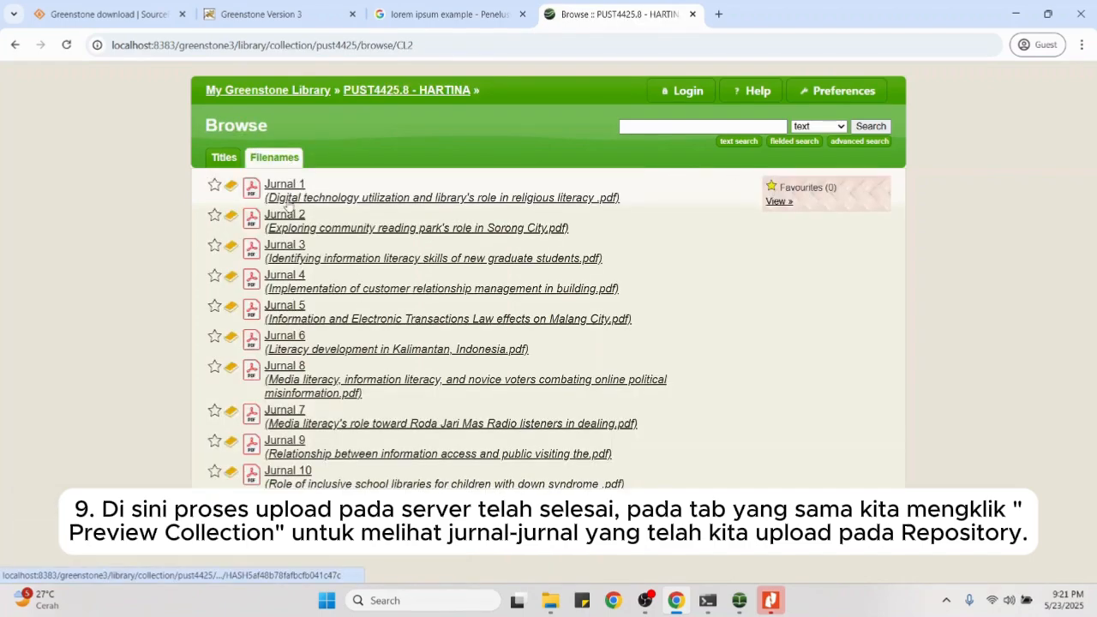
{"action": "left_click", "coordinate": [288, 199]}
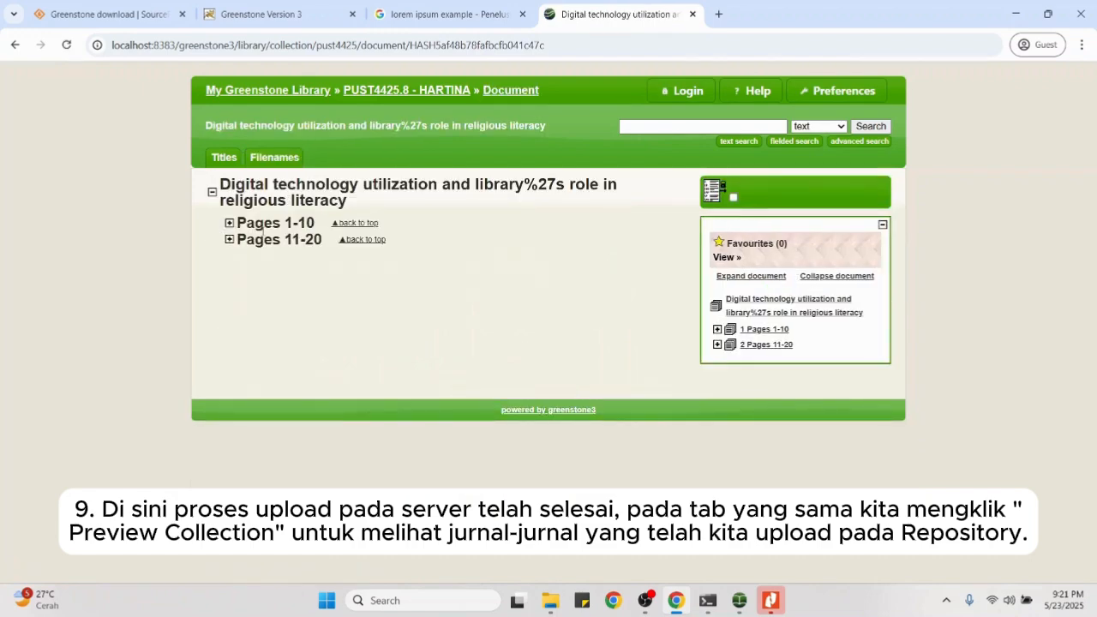
{"action": "left_click", "coordinate": [758, 277]}
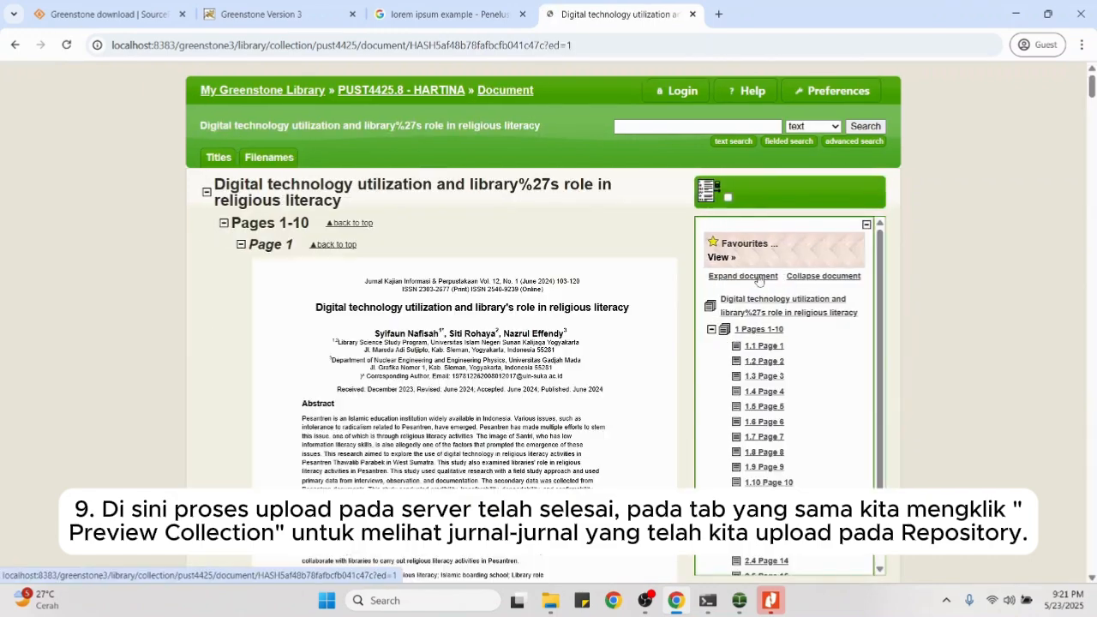
{"action": "scroll", "coordinate": [759, 280], "scroll_direction": "down", "scroll_amount": 1}
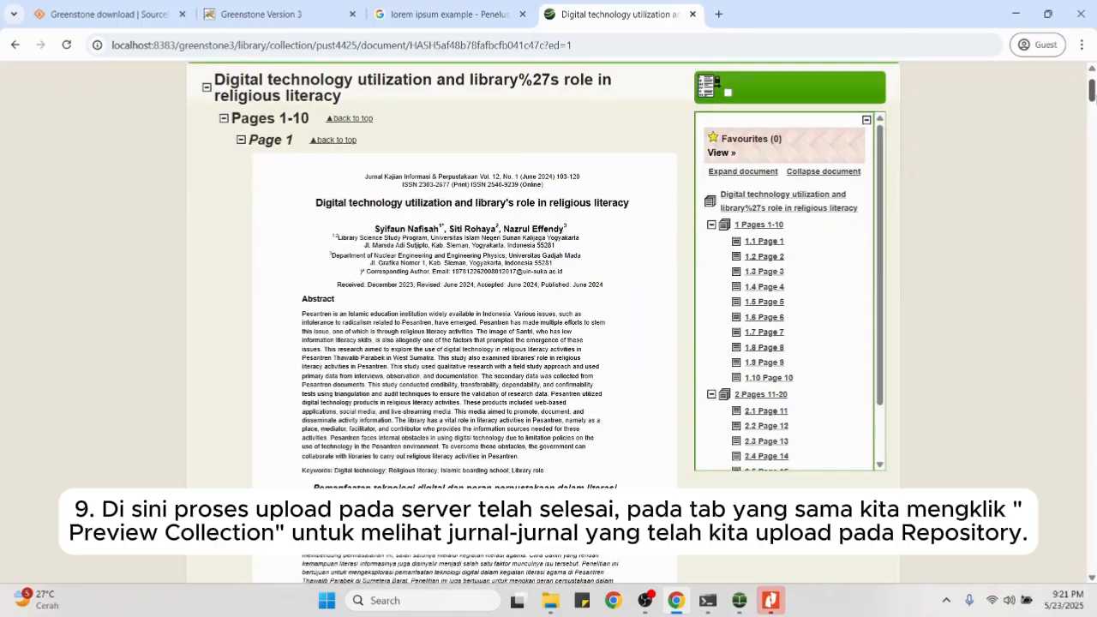
{"action": "mouse_move", "coordinate": [1092, 90]}
{"action": "left_mouse_down"}
{"action": "mouse_move", "coordinate": [1092, 377]}
{"action": "mouse_move", "coordinate": [1092, 81]}
{"action": "left_mouse_up"}
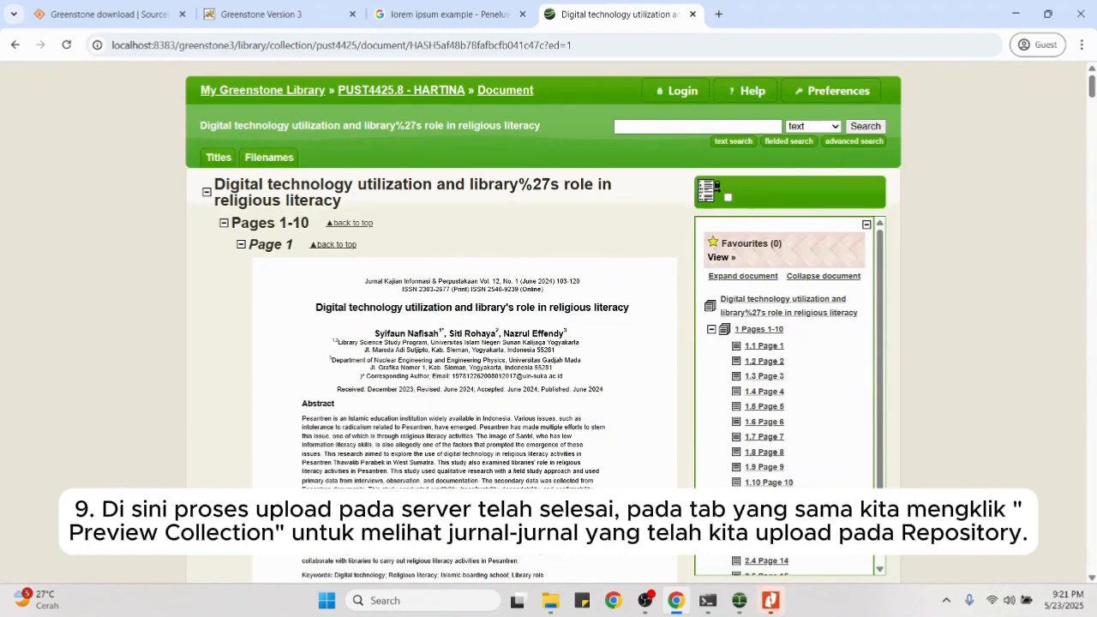
{"action": "left_click", "coordinate": [778, 612]}
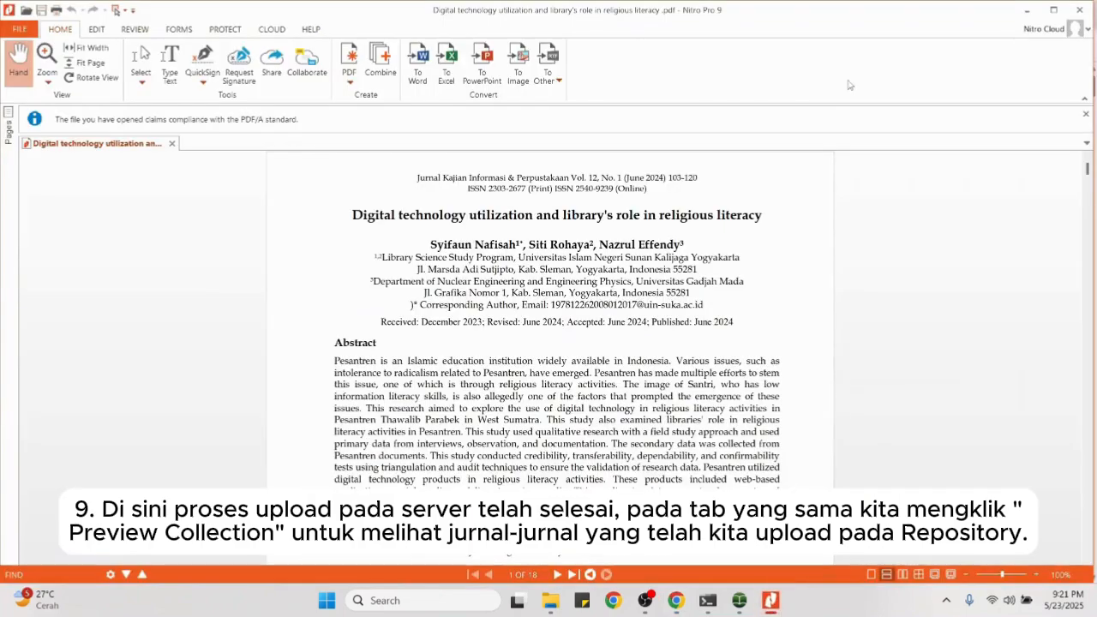
{"action": "left_click", "coordinate": [1085, 14]}
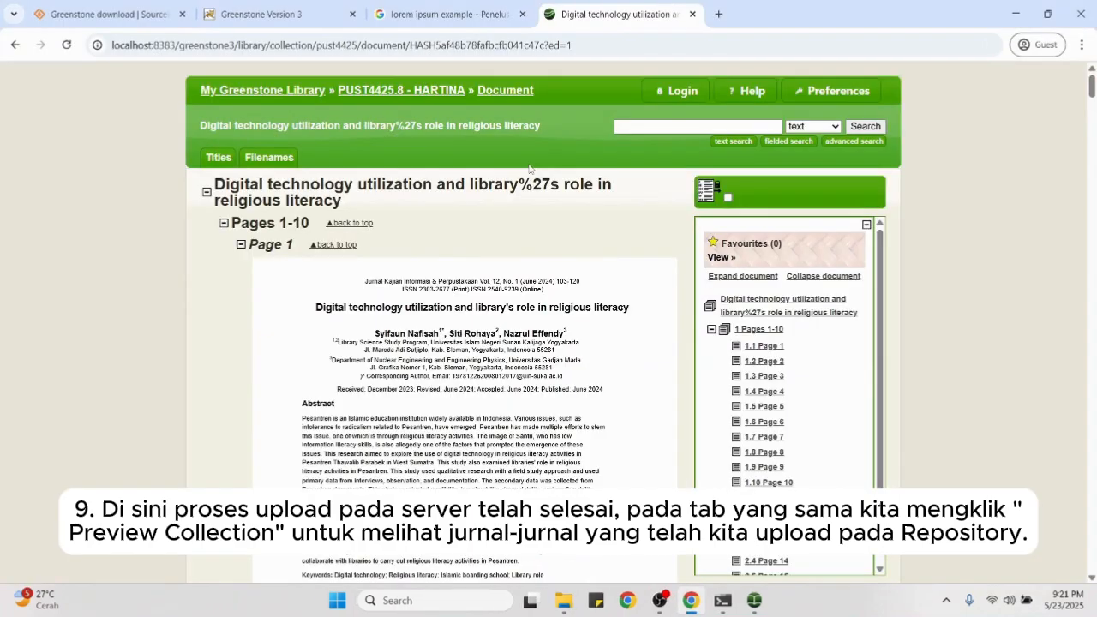
Step: Open Jurnal 2 with all pages expanded, then return to the titles list
{"action": "left_click", "coordinate": [219, 158]}
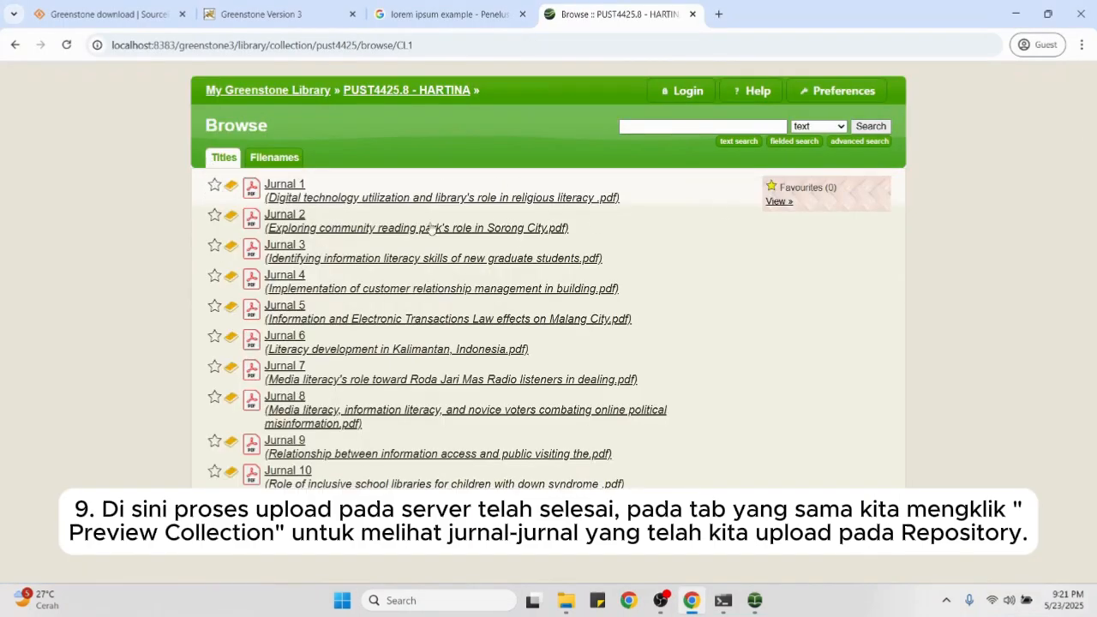
{"action": "left_click", "coordinate": [381, 229]}
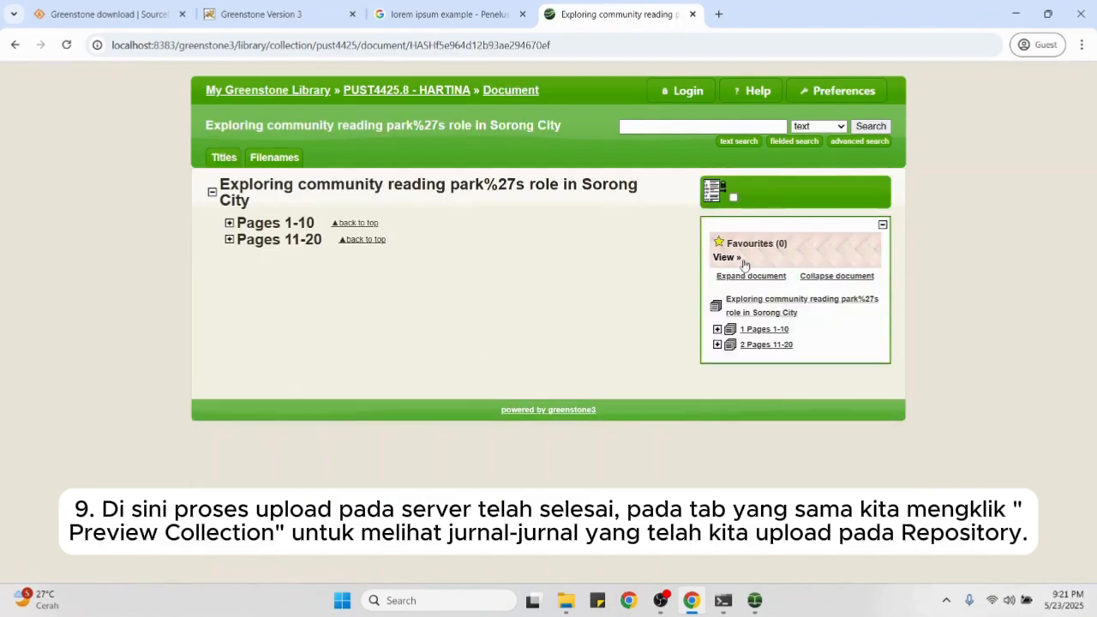
{"action": "left_click", "coordinate": [757, 280]}
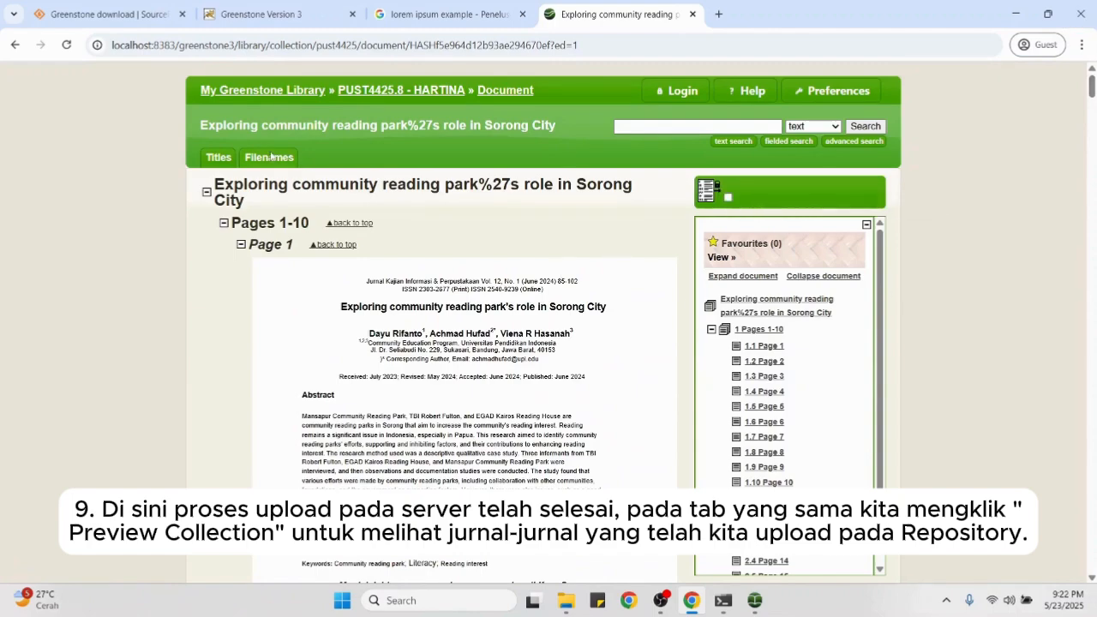
{"action": "left_click", "coordinate": [212, 155]}
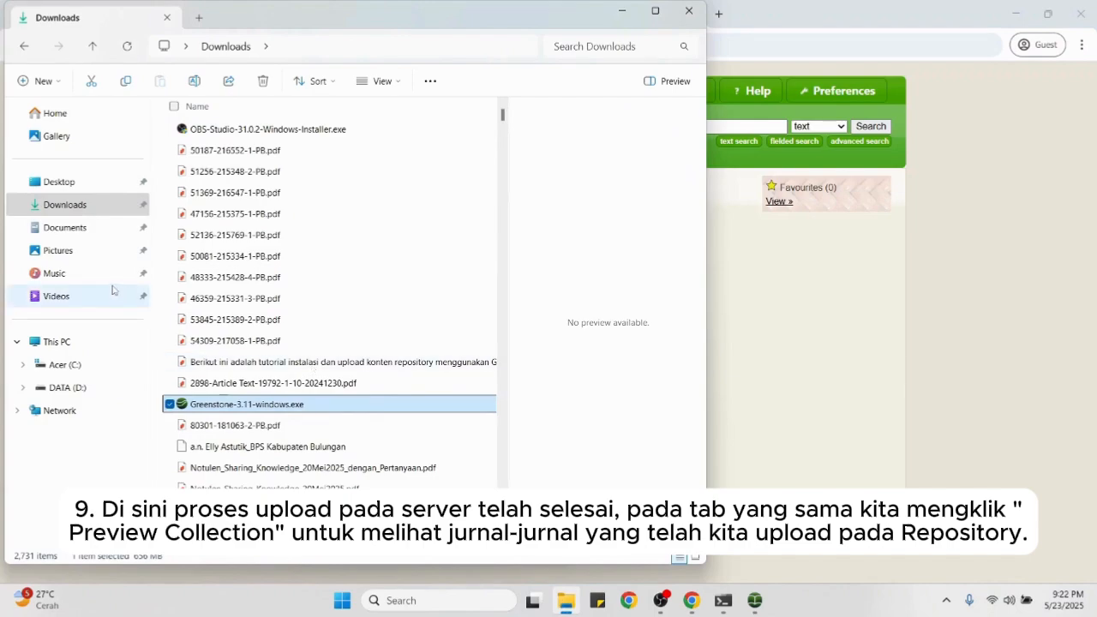
Step: Look through the C: drive's Program Files and Program Files (x86) folders for Greenstone
{"action": "left_click", "coordinate": [84, 369]}
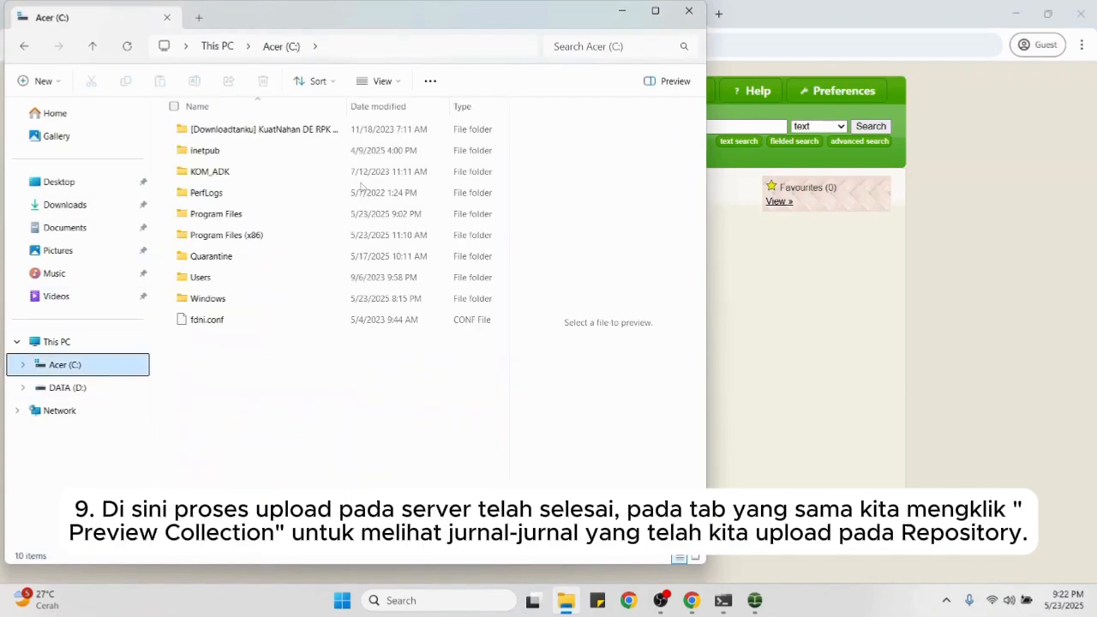
{"action": "double_click", "coordinate": [247, 214]}
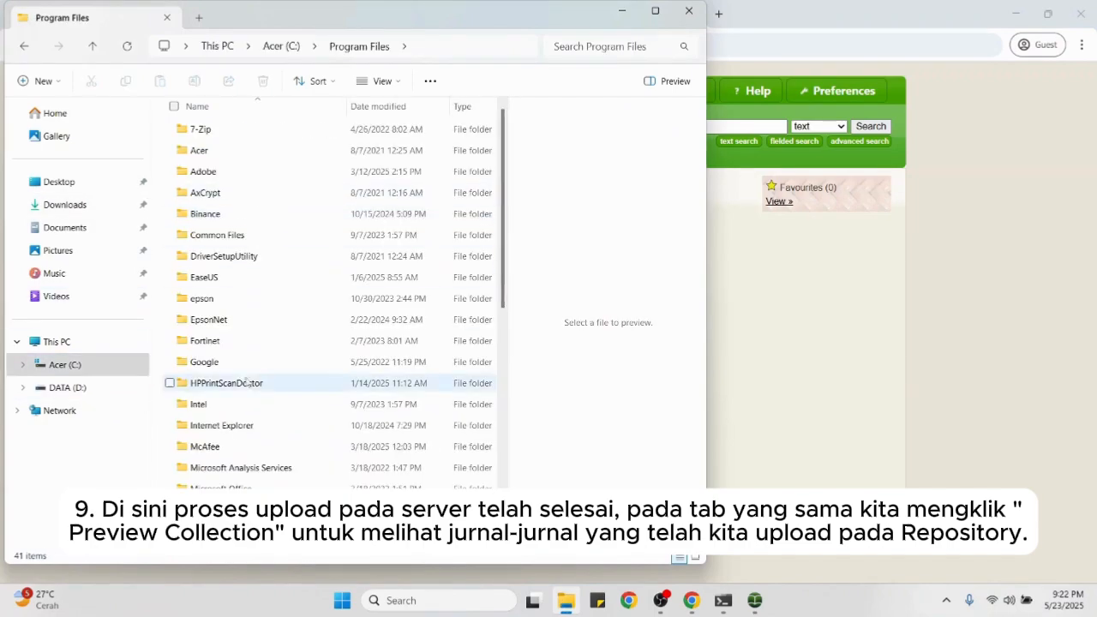
{"action": "scroll", "coordinate": [493, 280], "scroll_direction": "down", "scroll_amount": 2}
{"action": "scroll", "coordinate": [493, 280], "scroll_direction": "down", "scroll_amount": 5}
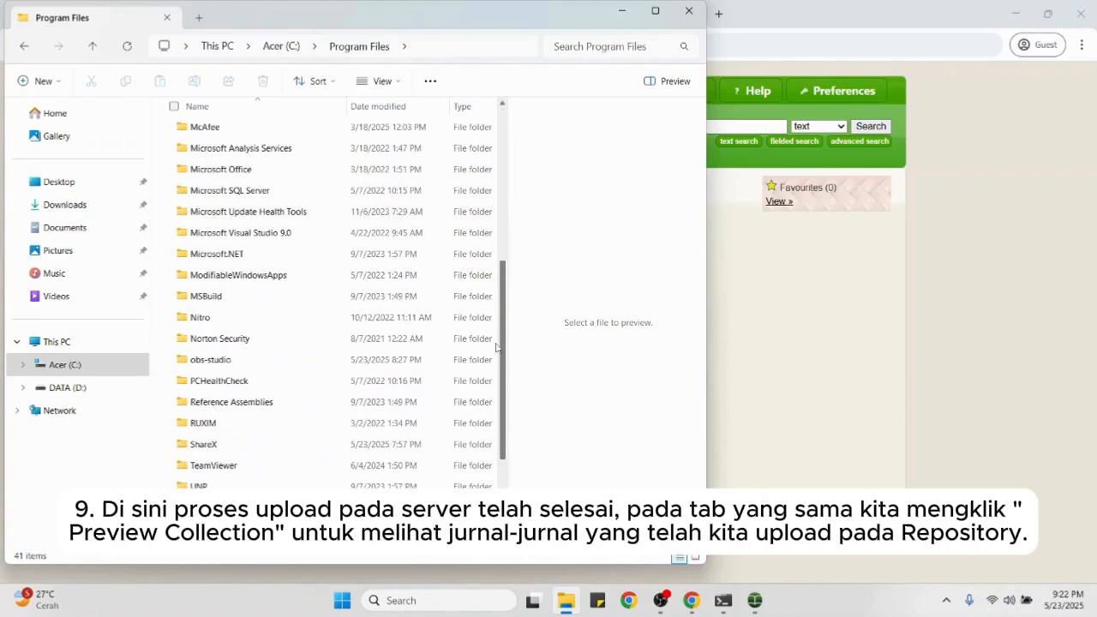
{"action": "scroll", "coordinate": [497, 223], "scroll_direction": "up", "scroll_amount": 7}
{"action": "scroll", "coordinate": [506, 184], "scroll_direction": "down", "scroll_amount": 4}
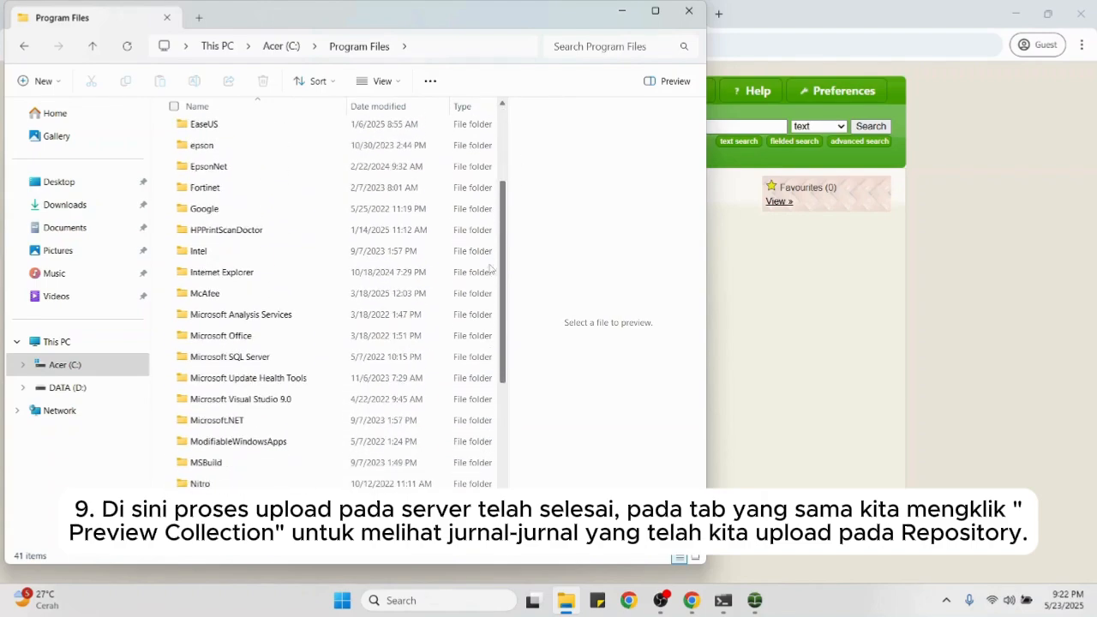
{"action": "scroll", "coordinate": [483, 181], "scroll_direction": "up", "scroll_amount": 4}
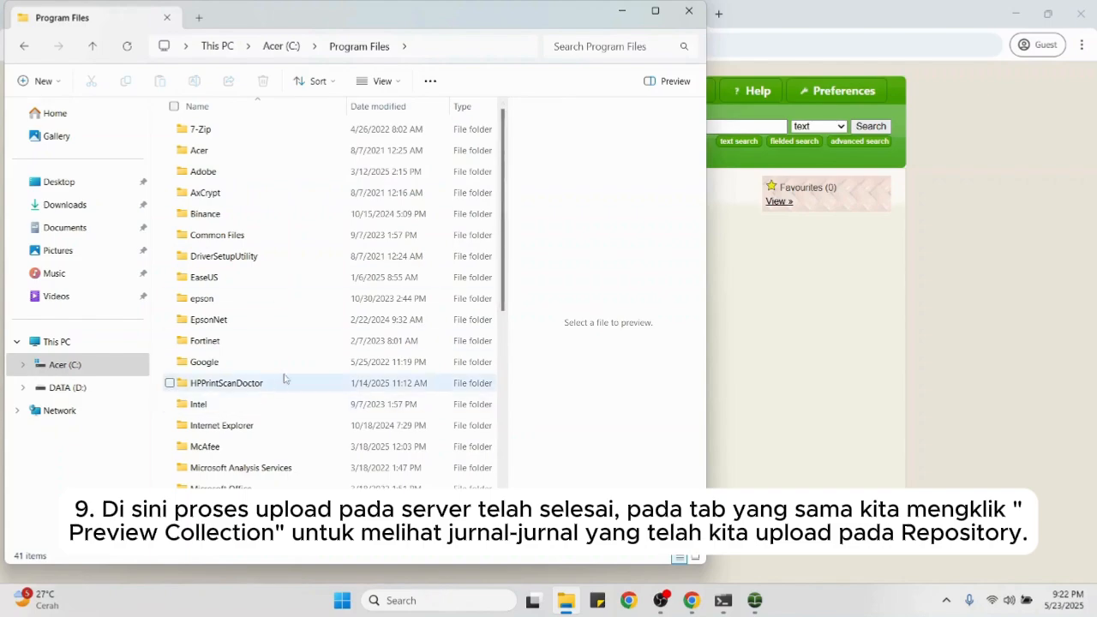
{"action": "left_click", "coordinate": [115, 365]}
{"action": "left_click", "coordinate": [241, 236]}
{"action": "double_click", "coordinate": [241, 235]}
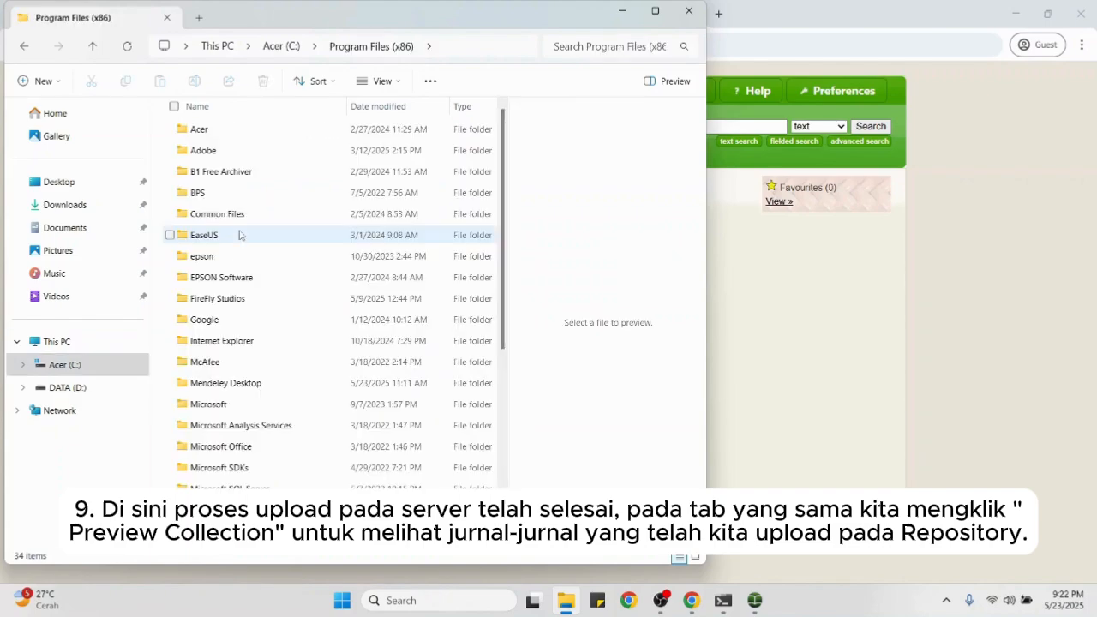
{"action": "scroll", "coordinate": [377, 360], "scroll_direction": "down", "scroll_amount": 5}
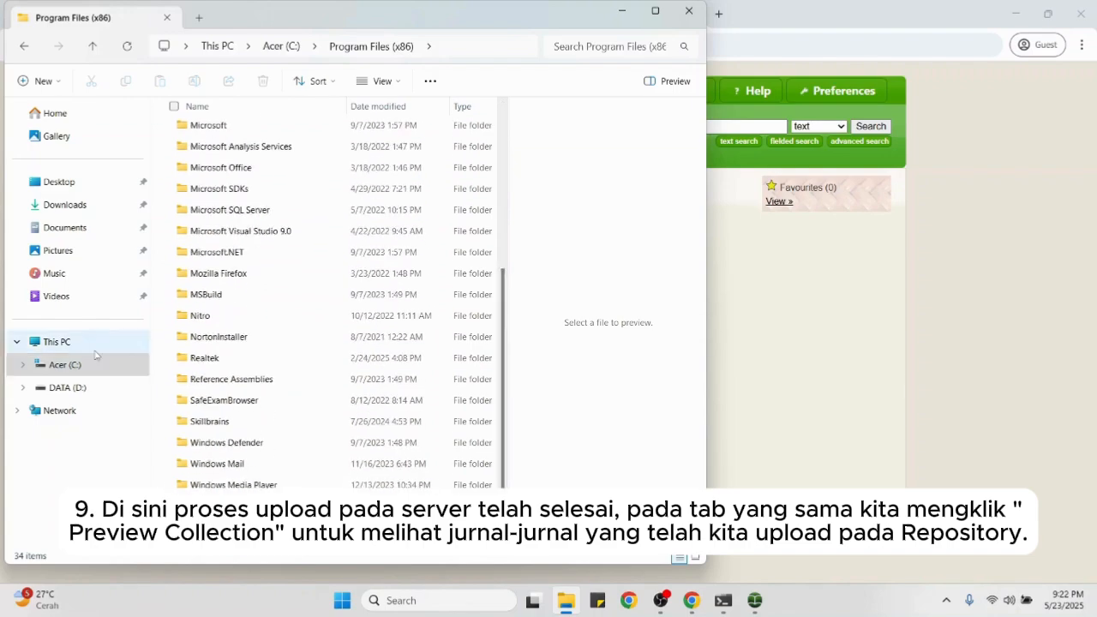
{"action": "left_click", "coordinate": [126, 361]}
Step: Open Users\<user>\Greenstone3\web\sites\localsite\collect\pust4425, then bring Chrome back to the front
{"action": "double_click", "coordinate": [306, 277]}
{"action": "double_click", "coordinate": [315, 128]}
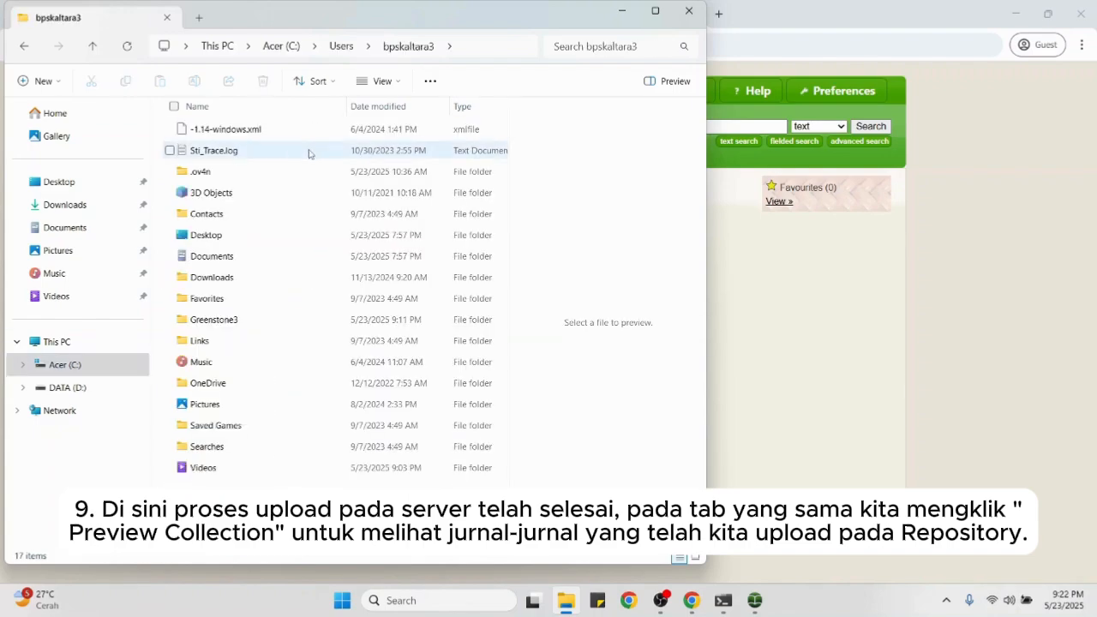
{"action": "double_click", "coordinate": [289, 318]}
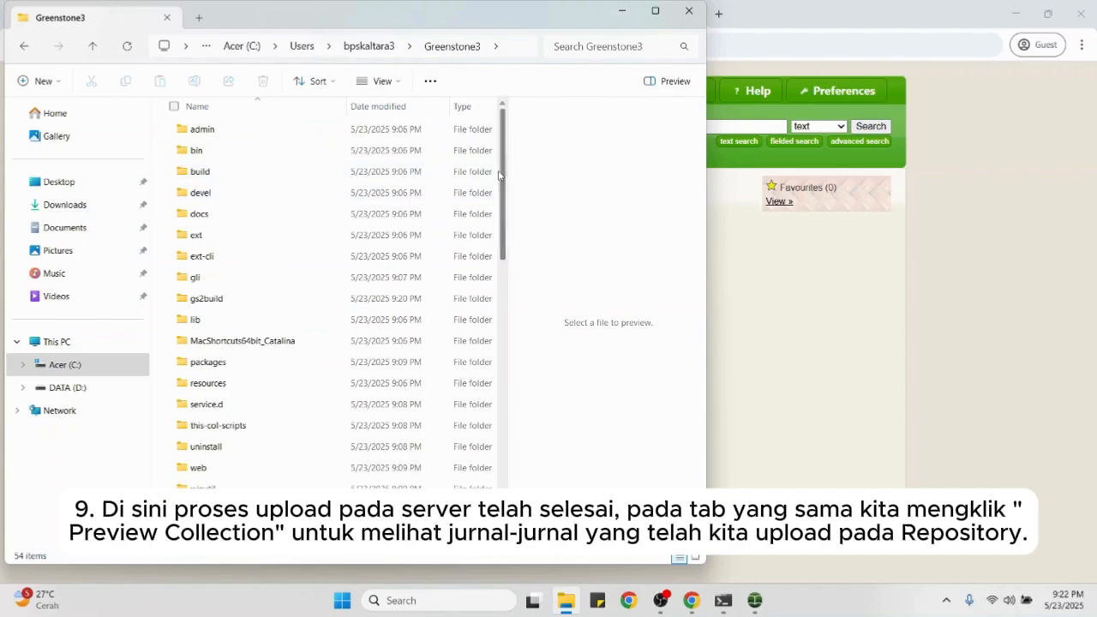
{"action": "left_click_drag", "start_coordinate": [501, 176], "coordinate": [504, 104]}
{"action": "double_click", "coordinate": [321, 468]}
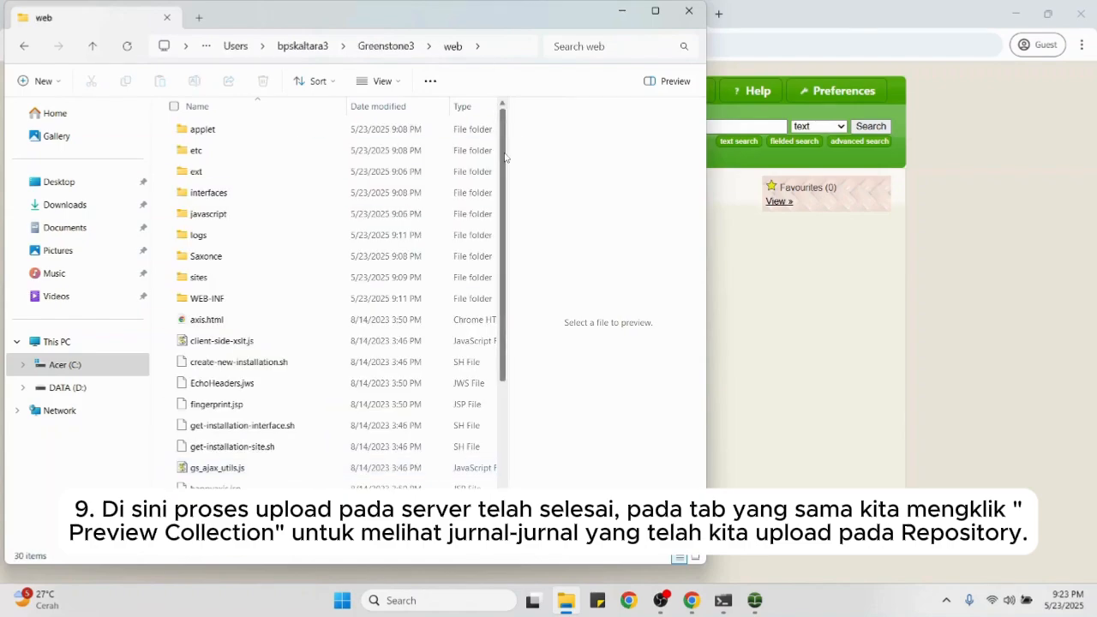
{"action": "left_click_drag", "start_coordinate": [505, 154], "coordinate": [512, 105]}
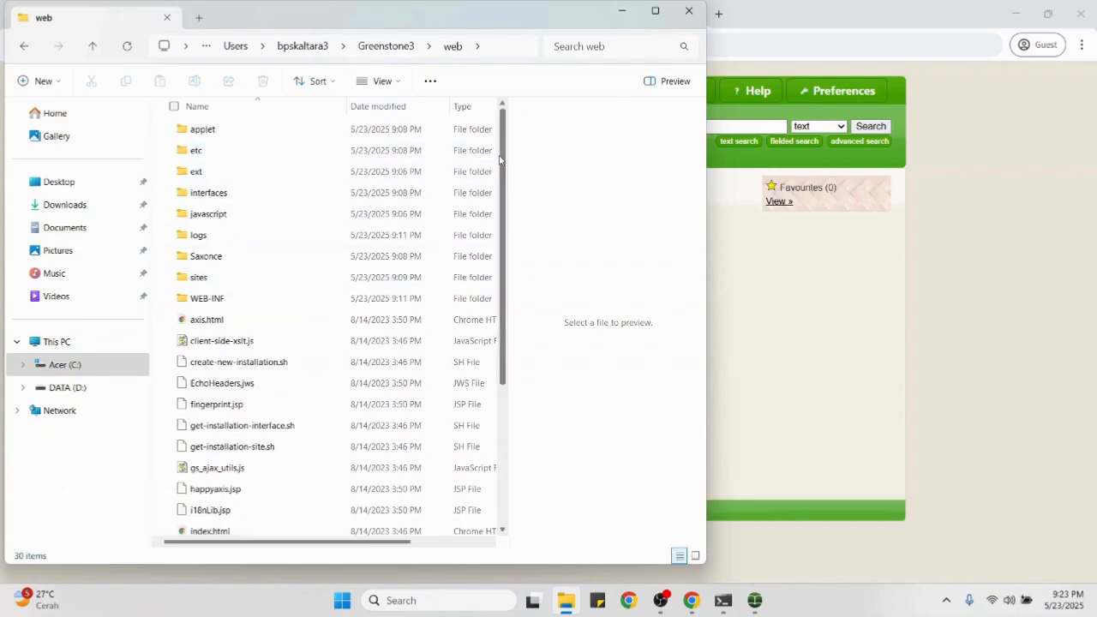
{"action": "double_click", "coordinate": [304, 278]}
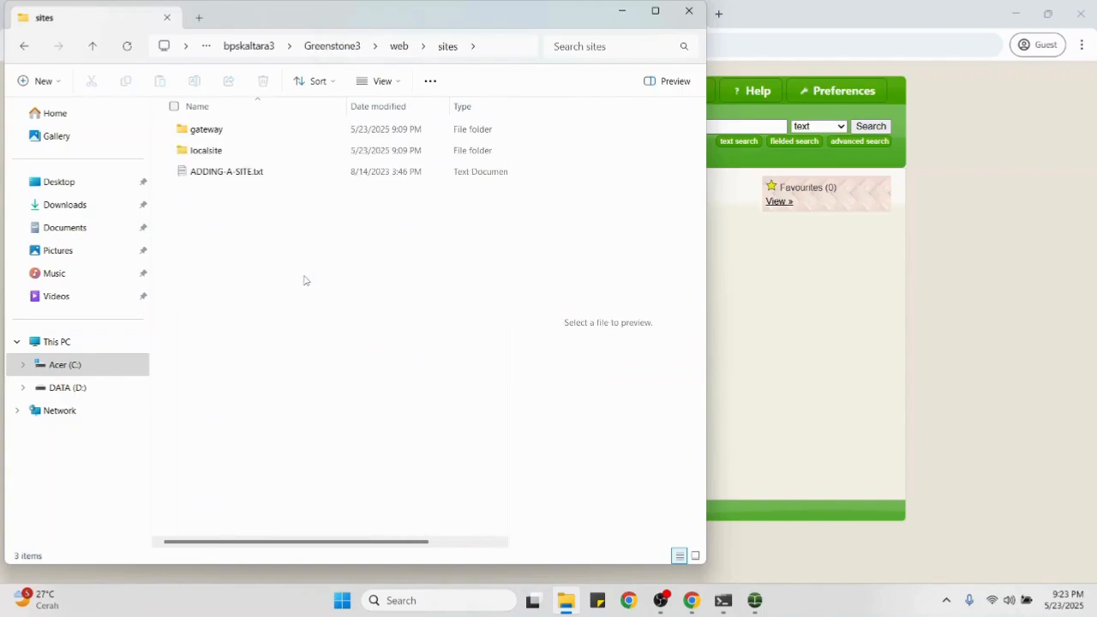
{"action": "double_click", "coordinate": [260, 151]}
{"action": "double_click", "coordinate": [247, 133]}
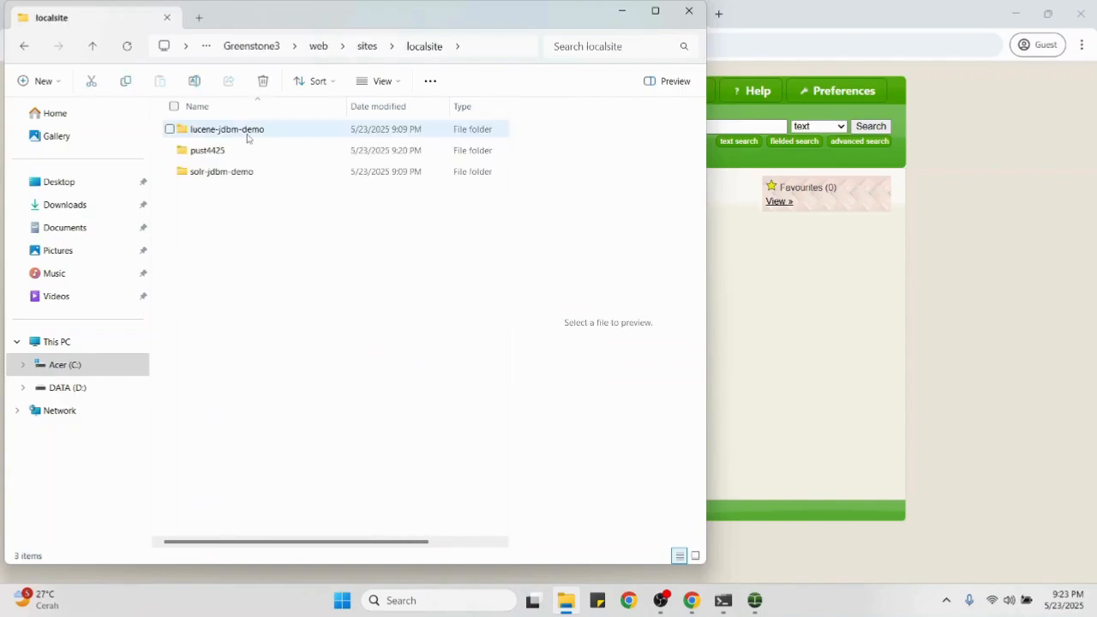
{"action": "double_click", "coordinate": [250, 151]}
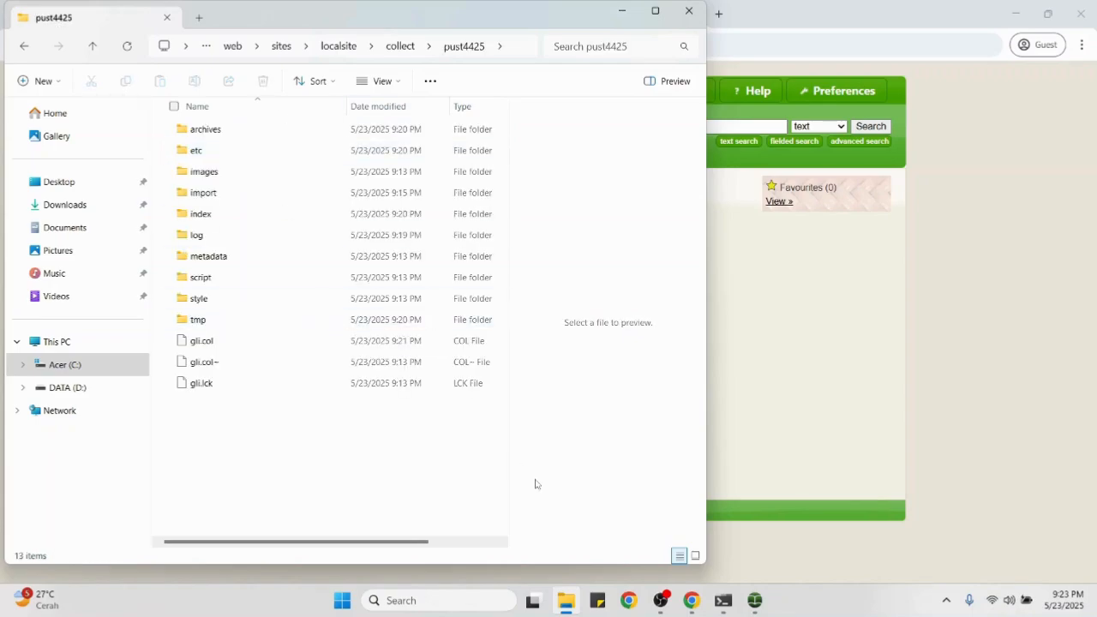
{"action": "left_click", "coordinate": [690, 605]}
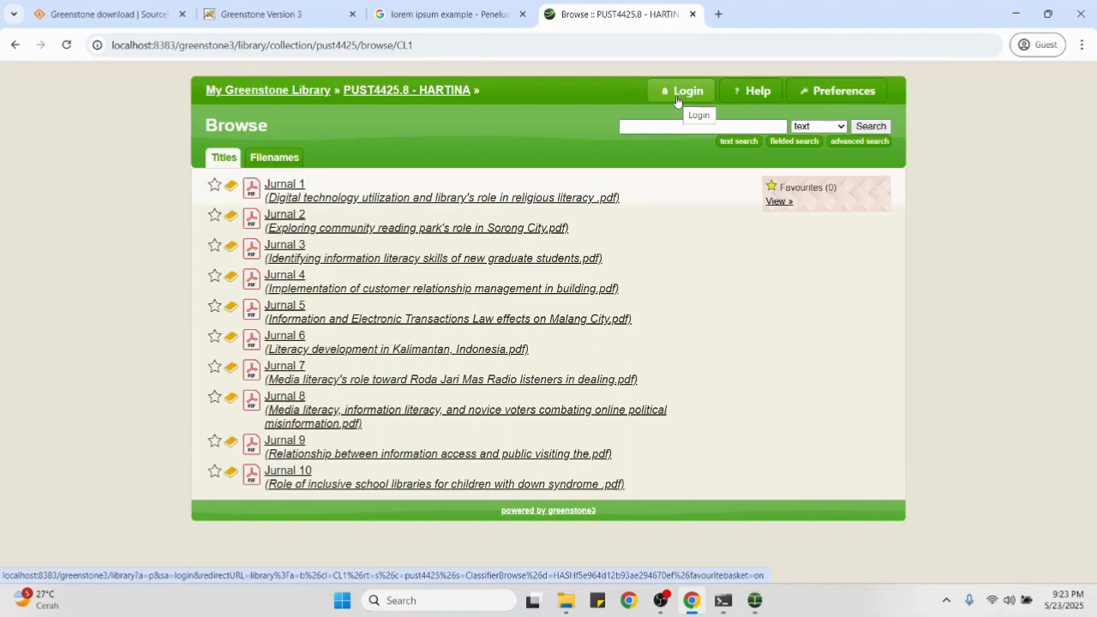
{"action": "key", "text": "ctrl+t"}
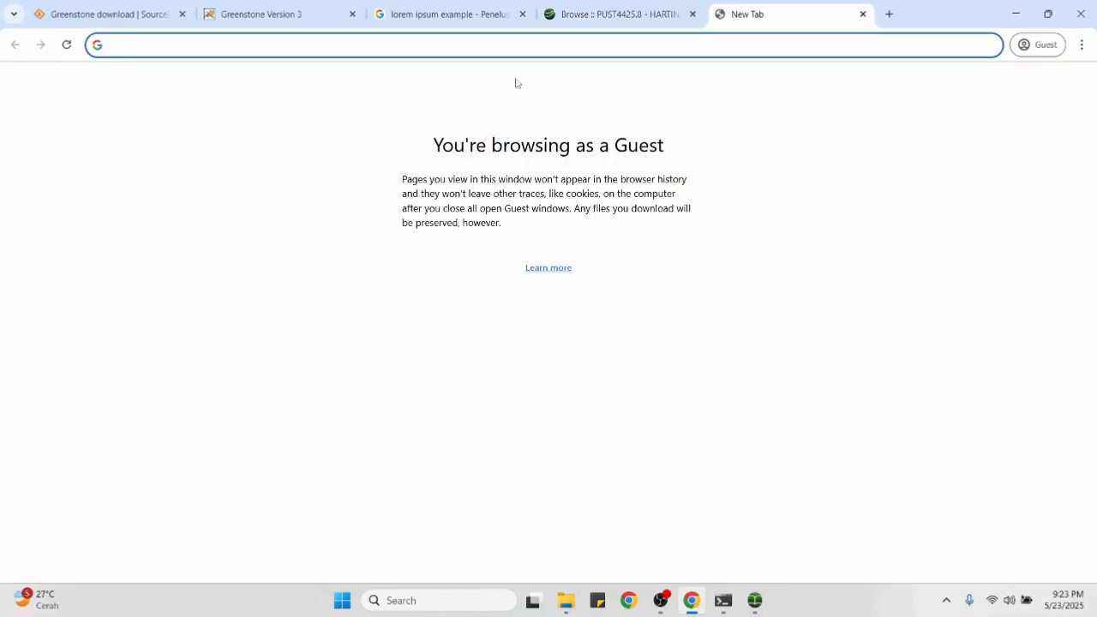
{"action": "type", "text": "lol"}
{"action": "type", "text": "ol"}
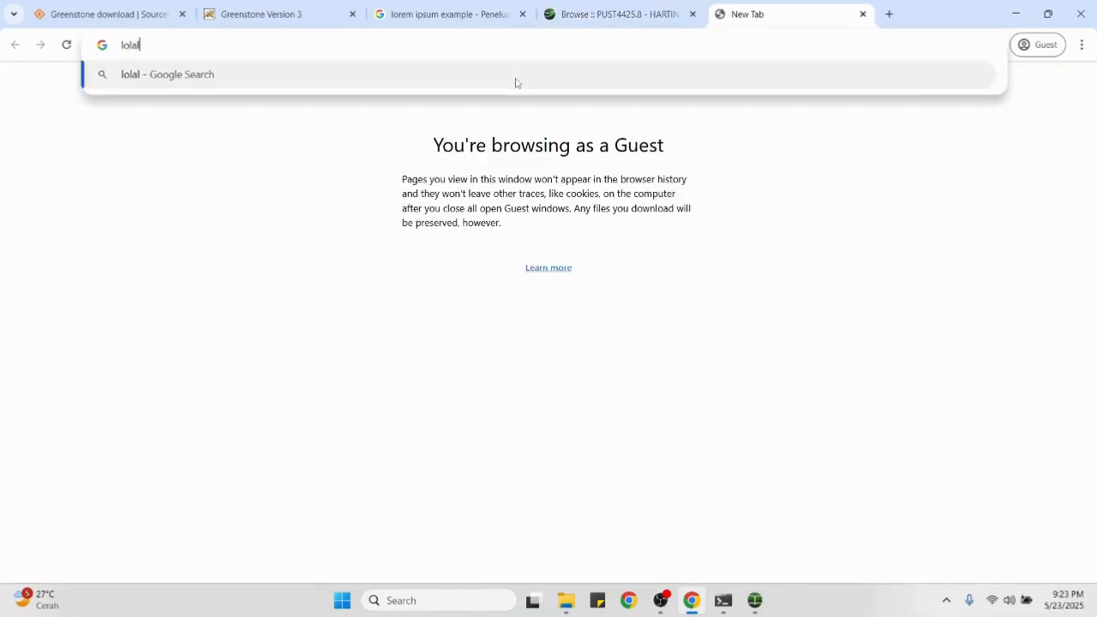
{"action": "key", "text": "BackSpace"}
{"action": "key", "text": "BackSpace"}
{"action": "key", "text": "BackSpace"}
{"action": "key", "text": "BackSpace"}
{"action": "key", "text": "BackSpace"}
{"action": "type", "text": "http"}
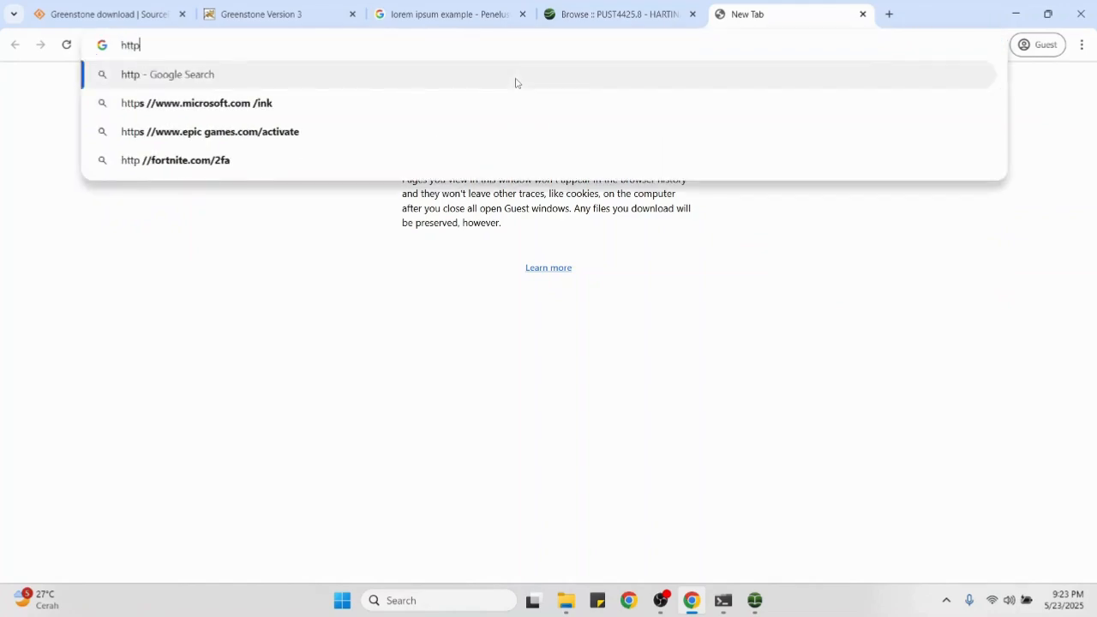
{"action": "type", "text": "://localhost"}
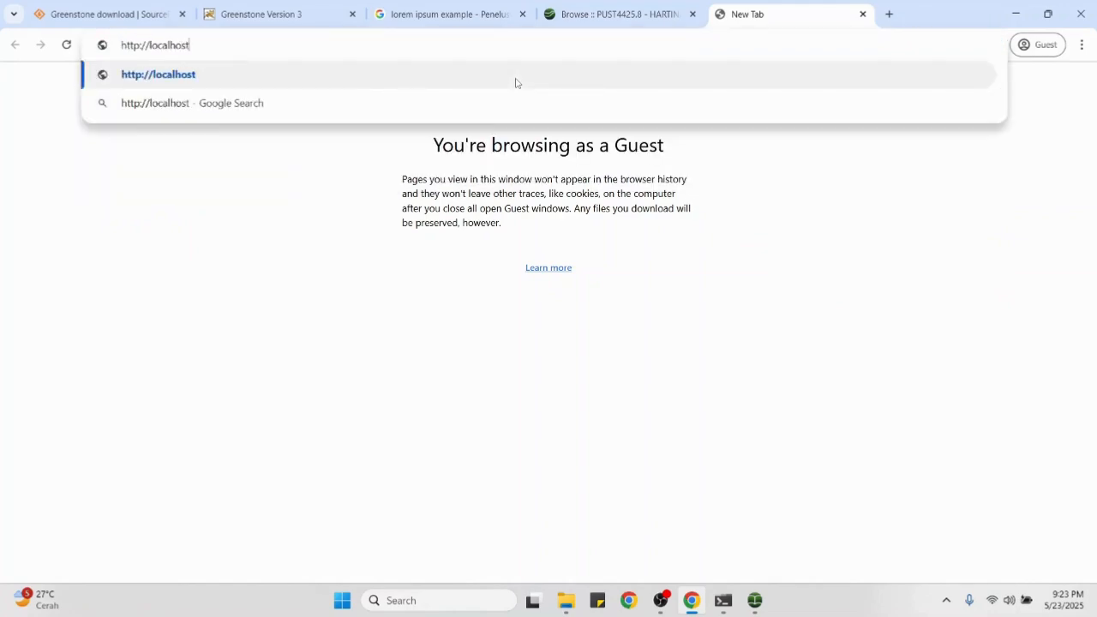
{"action": "type", "text": ":8383/gre"}
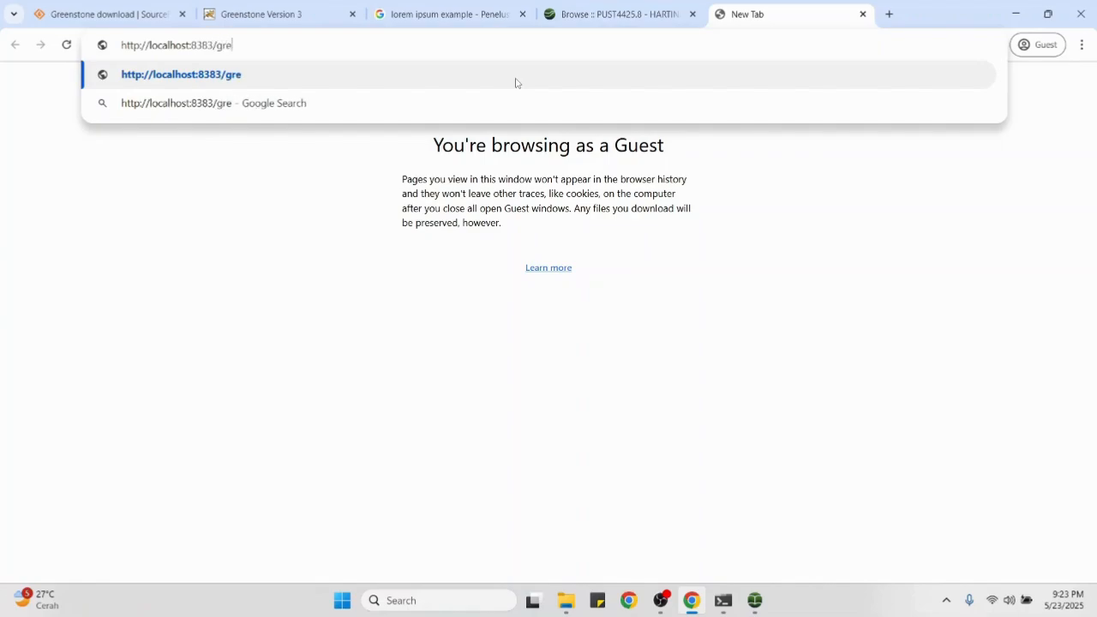
{"action": "type", "text": "enstone3/"}
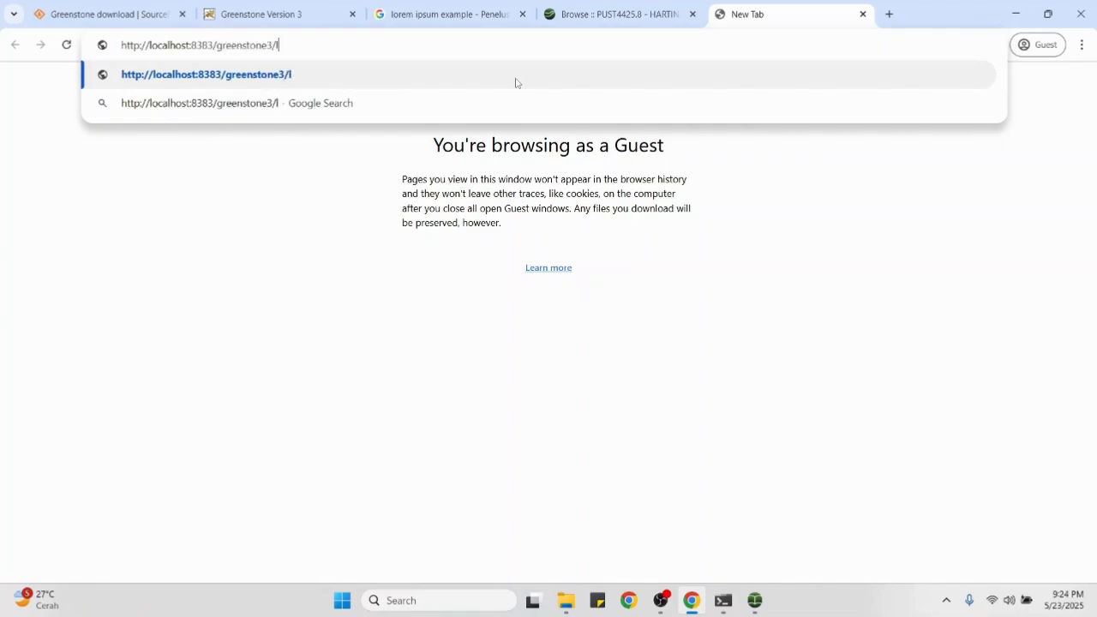
{"action": "type", "text": "library"}
{"action": "key", "text": "BackSpace"}
{"action": "key", "text": "BackSpace"}
{"action": "key", "text": "BackSpace"}
{"action": "key", "text": "BackSpace"}
{"action": "type", "text": "brary"}
{"action": "key", "text": "Return"}
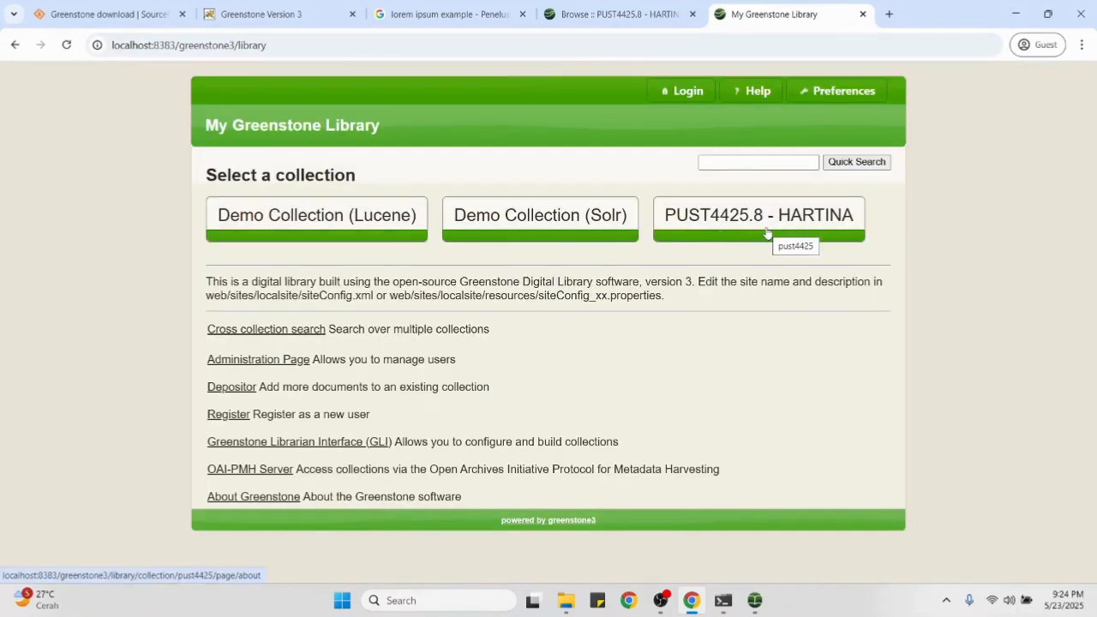
{"action": "left_click", "coordinate": [767, 231]}
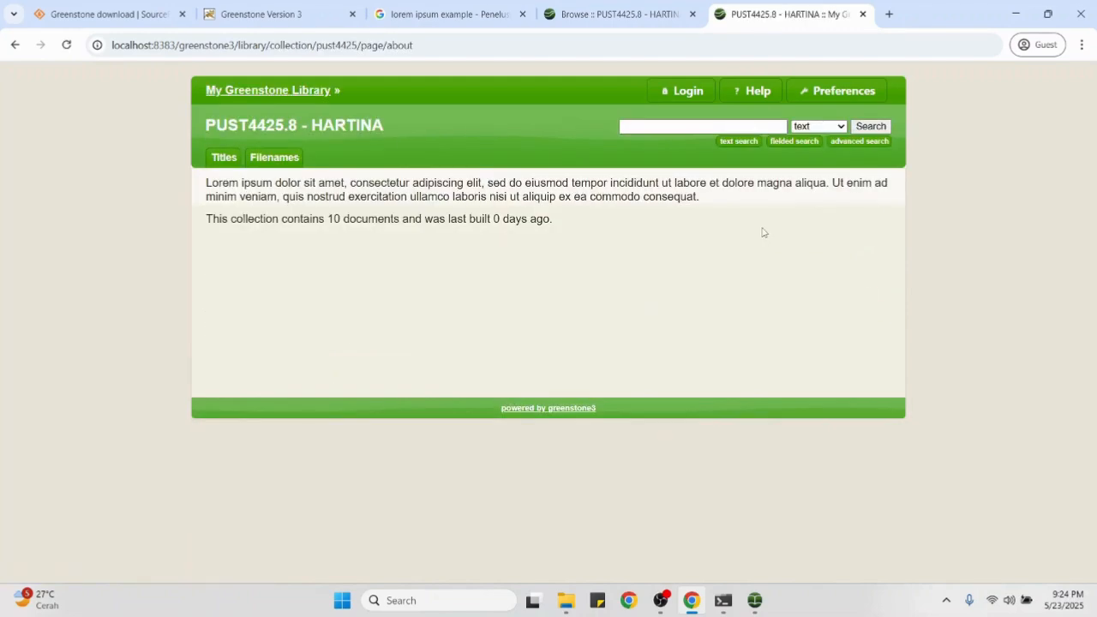
Step: Attempt a library login with the administrator username and password, which is rejected
{"action": "left_click", "coordinate": [684, 92]}
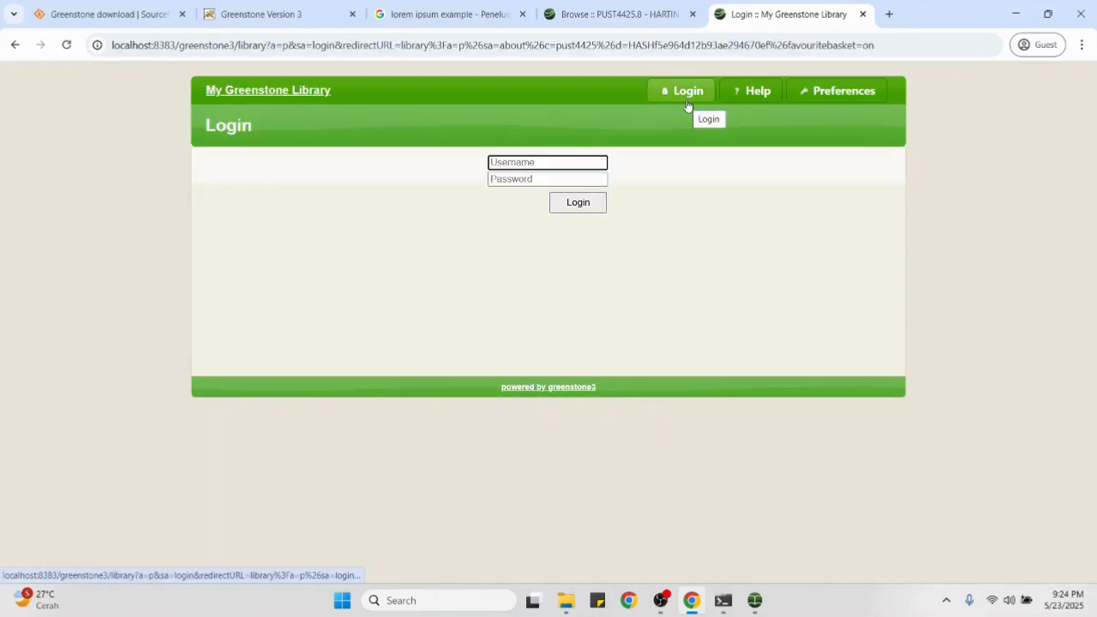
{"action": "left_click", "coordinate": [592, 180]}
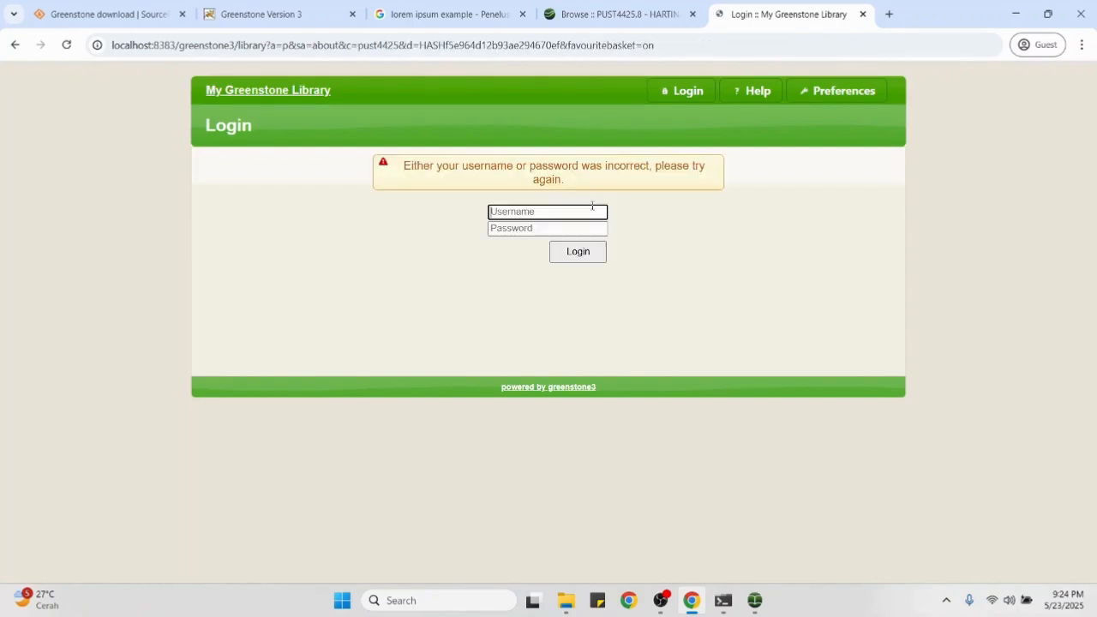
{"action": "left_click", "coordinate": [587, 227]}
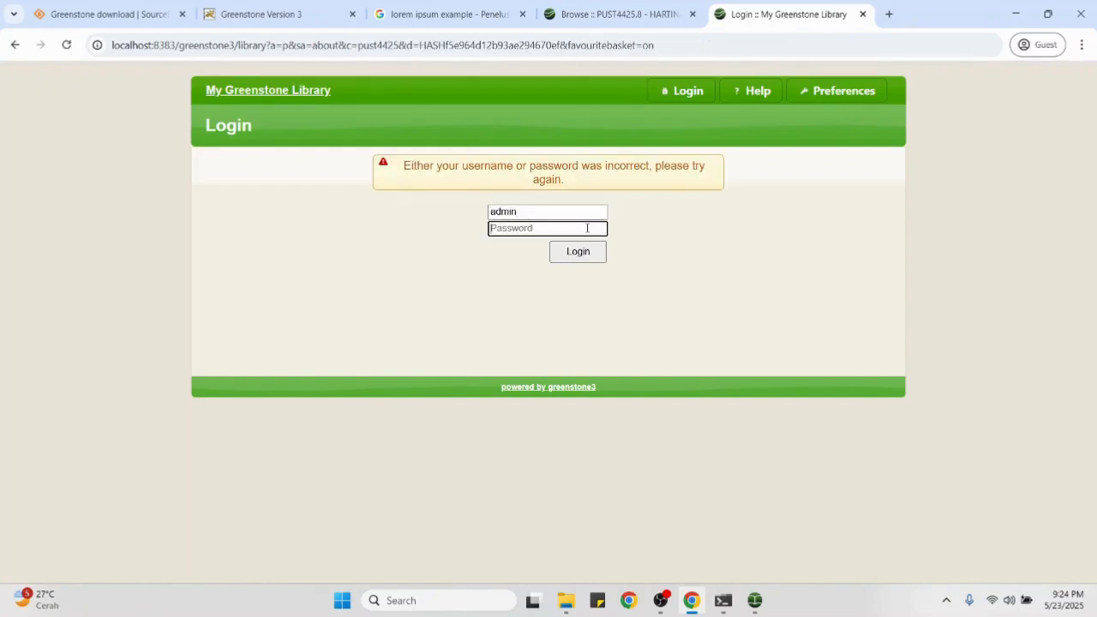
{"action": "left_click", "coordinate": [588, 250]}
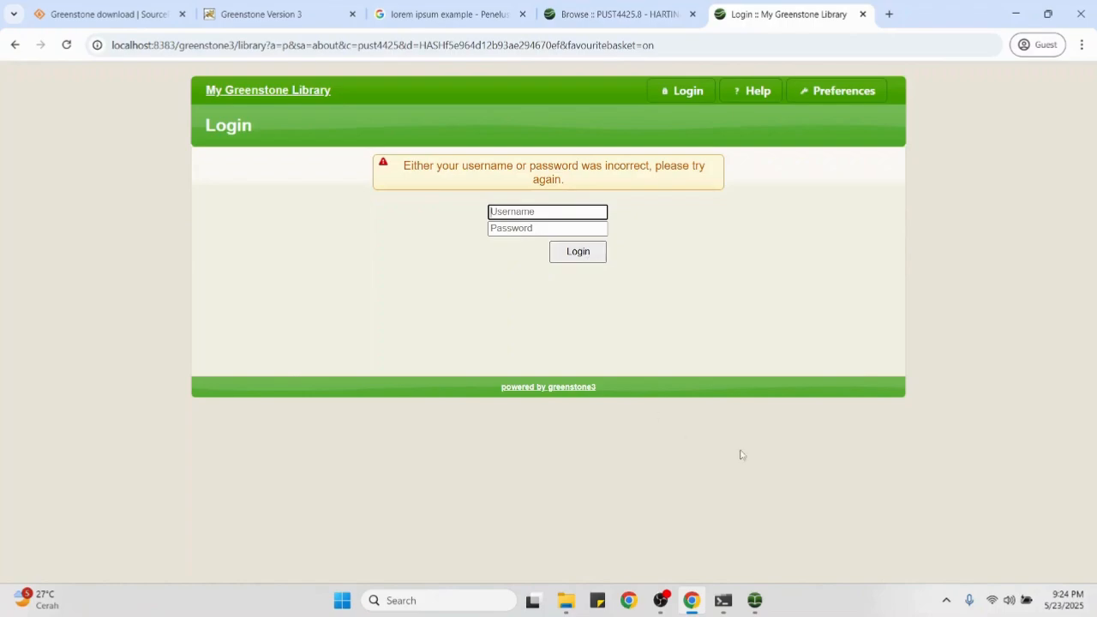
Step: Close the failed login tab and bring OBS Studio to the front
{"action": "mouse_move", "coordinate": [691, 605]}
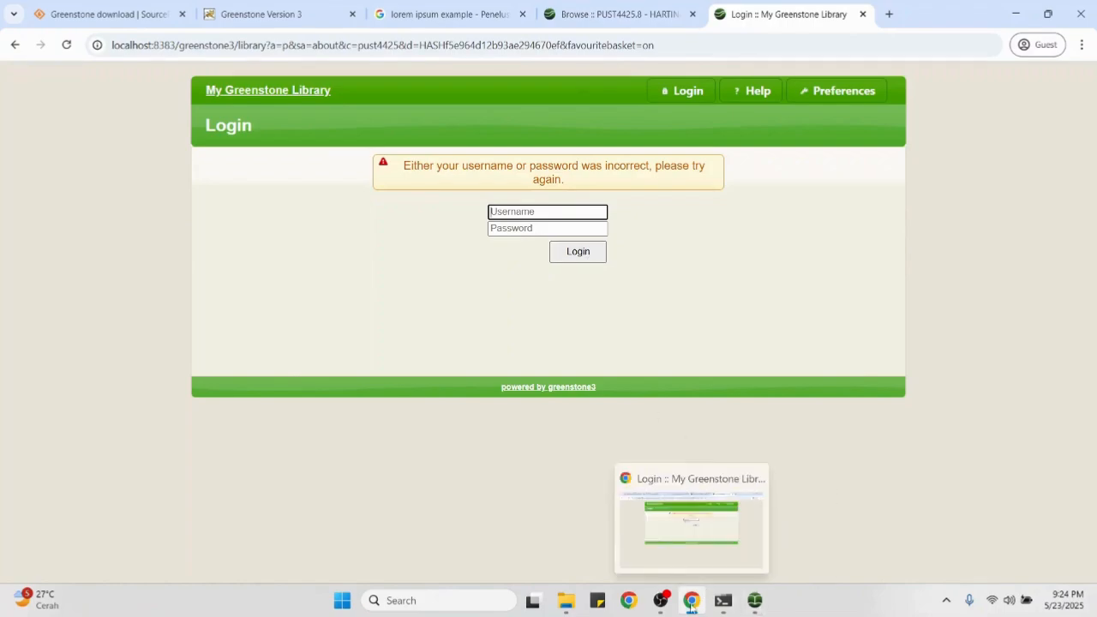
{"action": "left_click", "coordinate": [862, 13]}
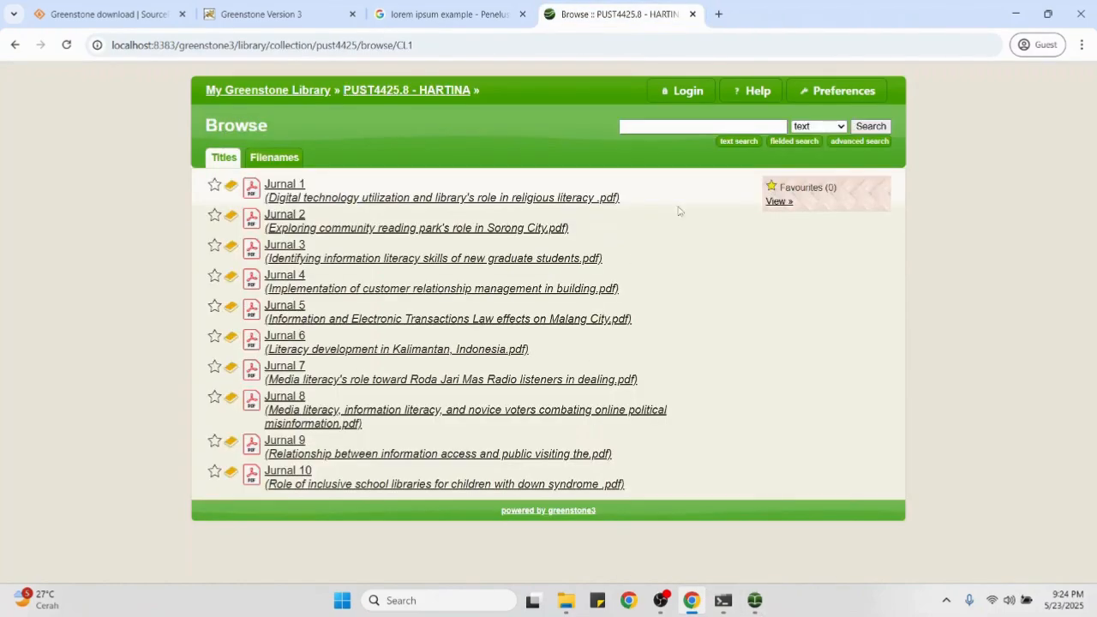
{"action": "mouse_move", "coordinate": [749, 607]}
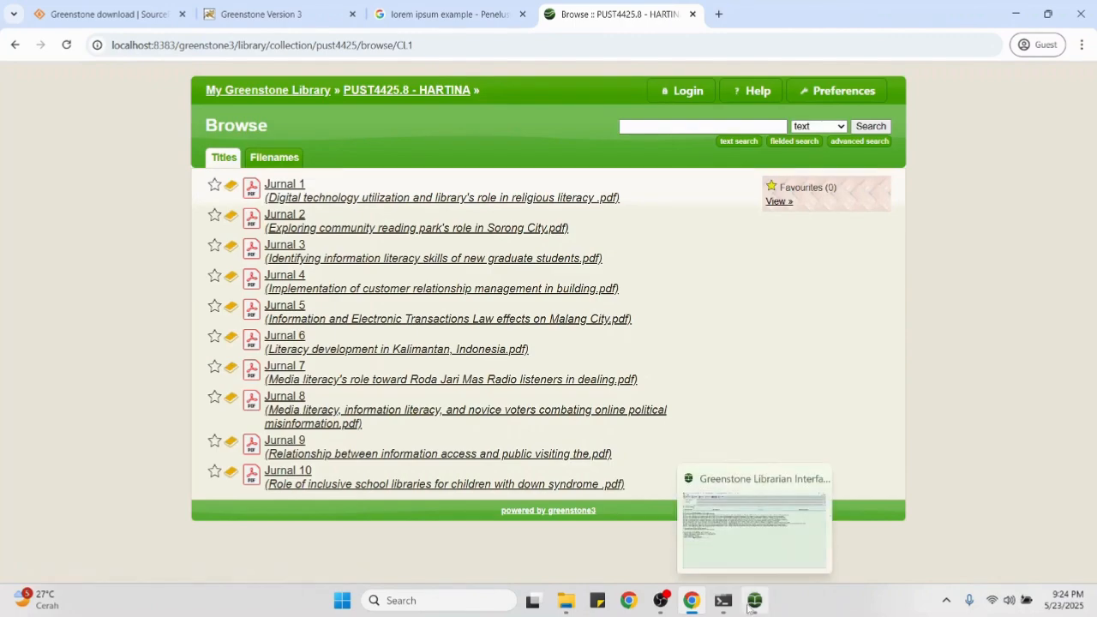
{"action": "left_click", "coordinate": [662, 601]}
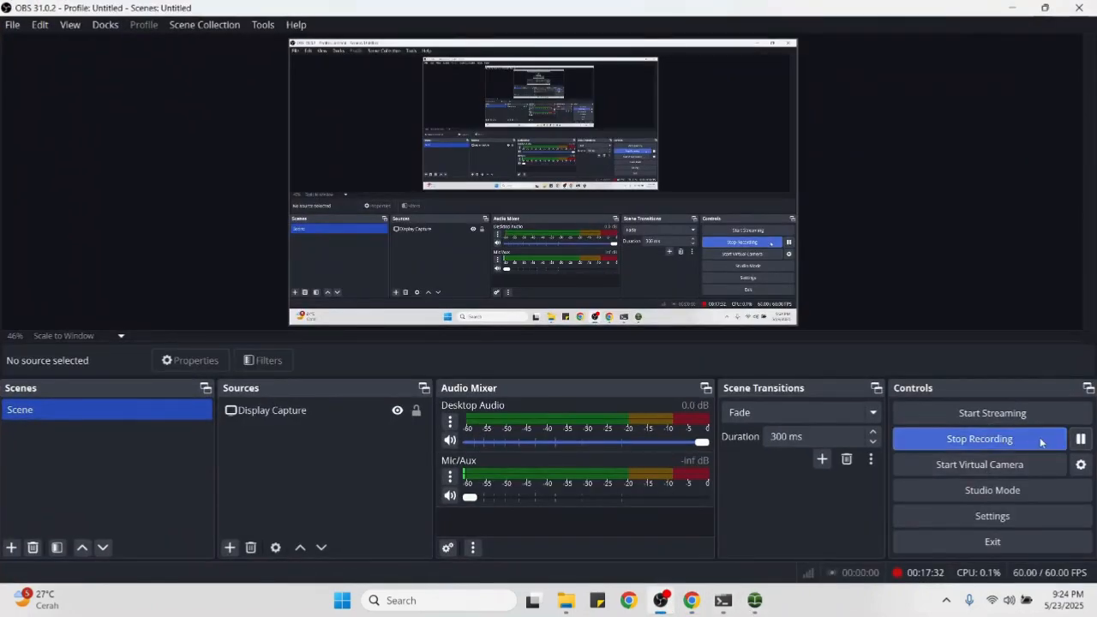